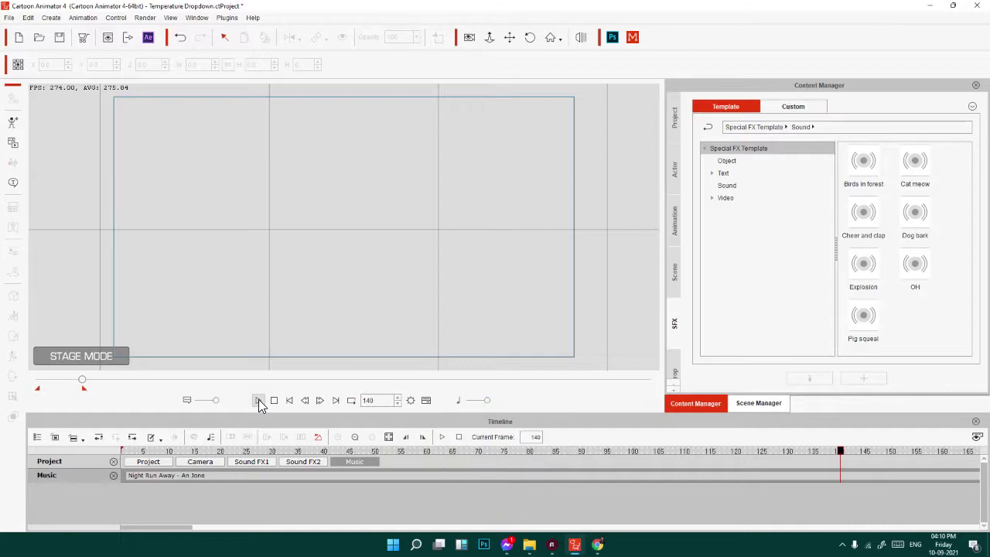
# Preview the thermometer animation at frame 36, and start a new blank object in Photoshop.
pyautogui.click(275, 401)
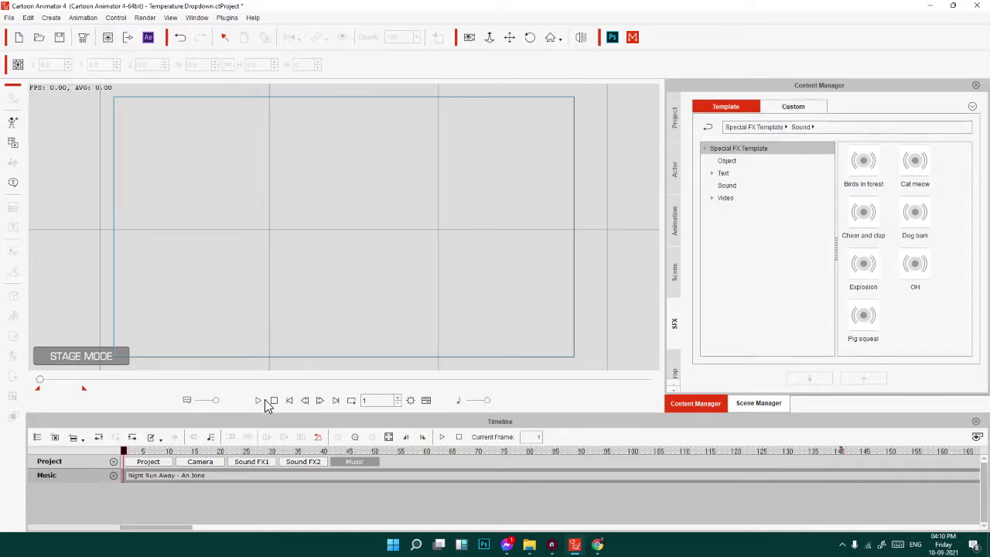
pyautogui.moveTo(168, 453); pyautogui.dragTo(306, 458)
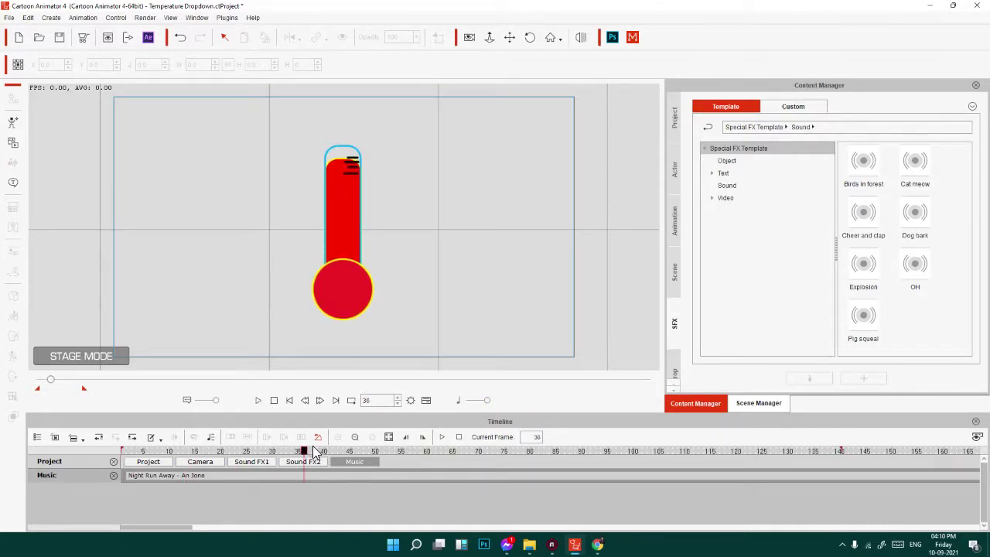
pyautogui.click(612, 39)
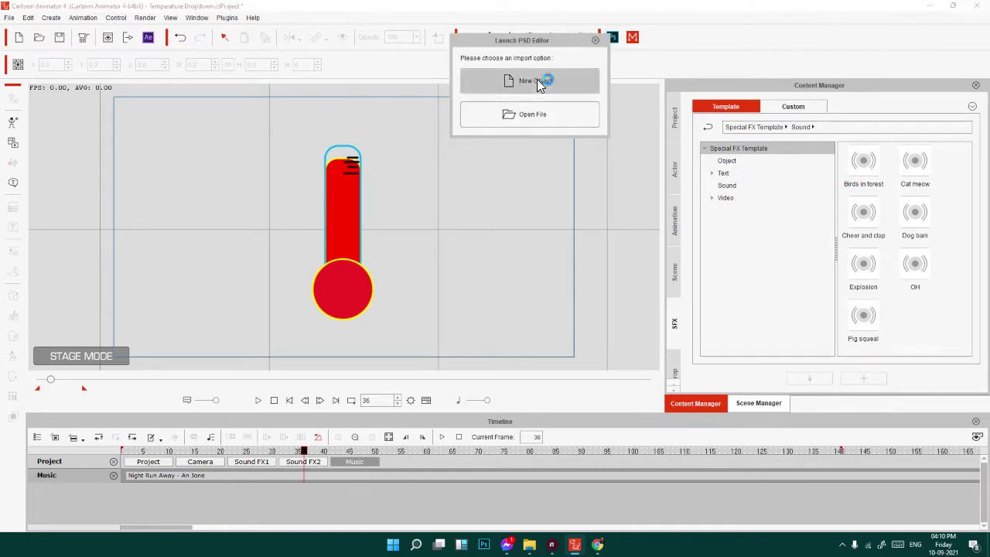
pyautogui.click(537, 80)
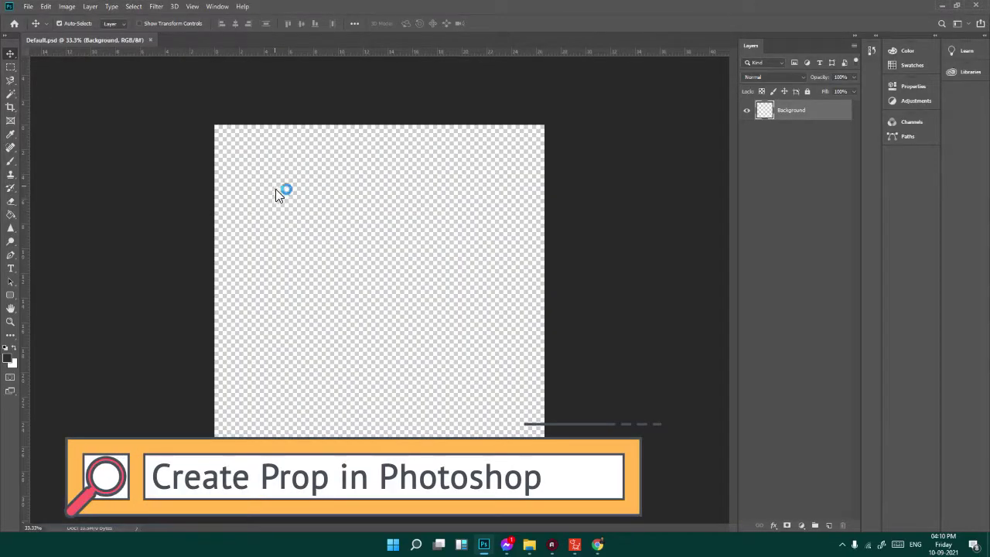
# Draw a vertical rounded rectangle about 276 by 975 px near the canvas centre and set its corner radii to 75 px.
pyautogui.click(9, 299)
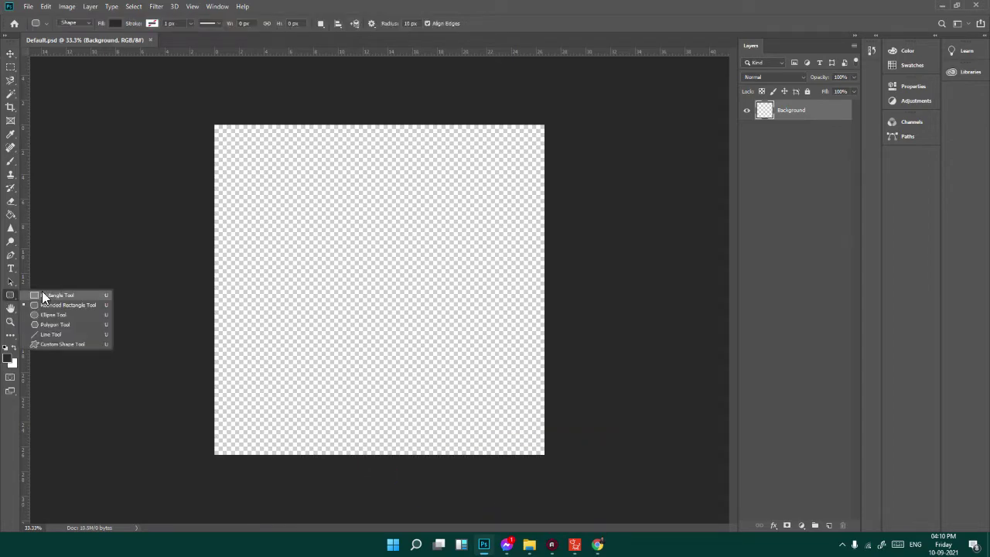
pyautogui.click(82, 305)
pyautogui.moveTo(335, 183); pyautogui.dragTo(398, 355)
pyautogui.click(755, 185)
pyautogui.write('75')
pyautogui.press('Return')
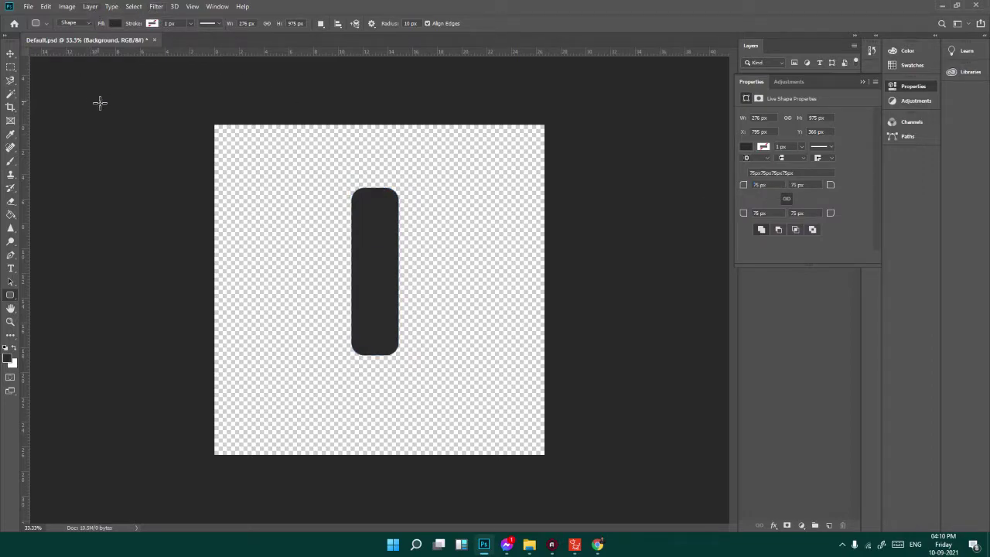
# Give the rounded rectangle a red fill and a yellow stroke about 10.28 px wide.
pyautogui.press('p')
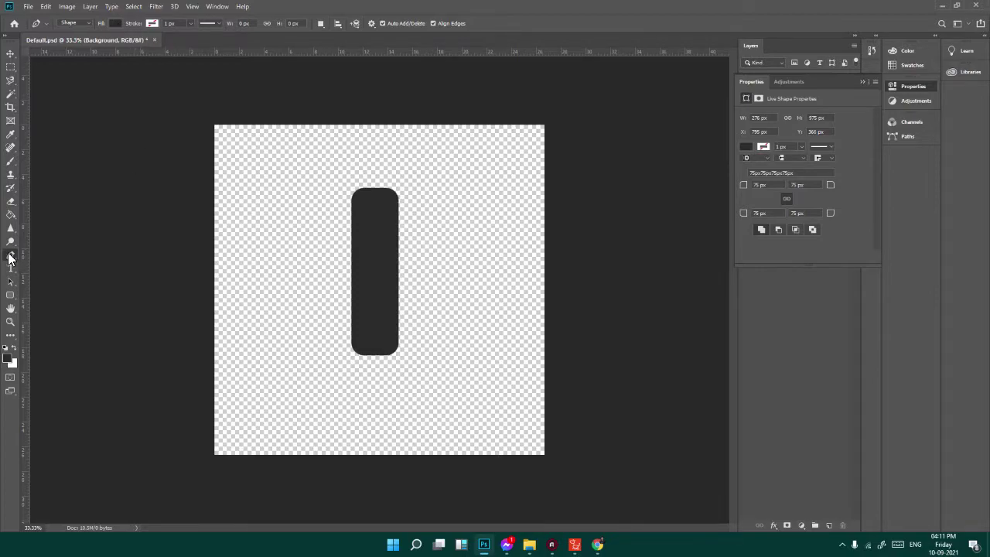
pyautogui.click(117, 24)
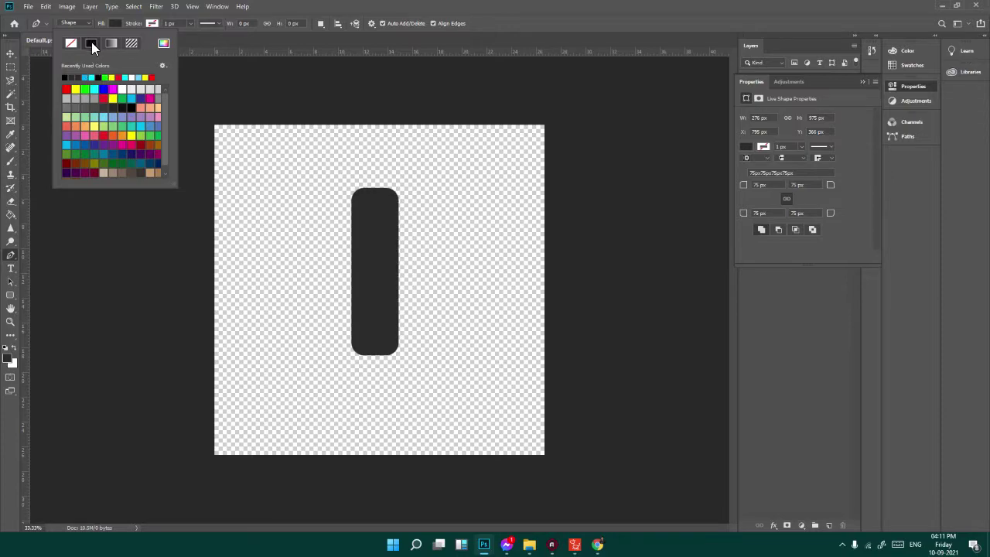
pyautogui.click(91, 78)
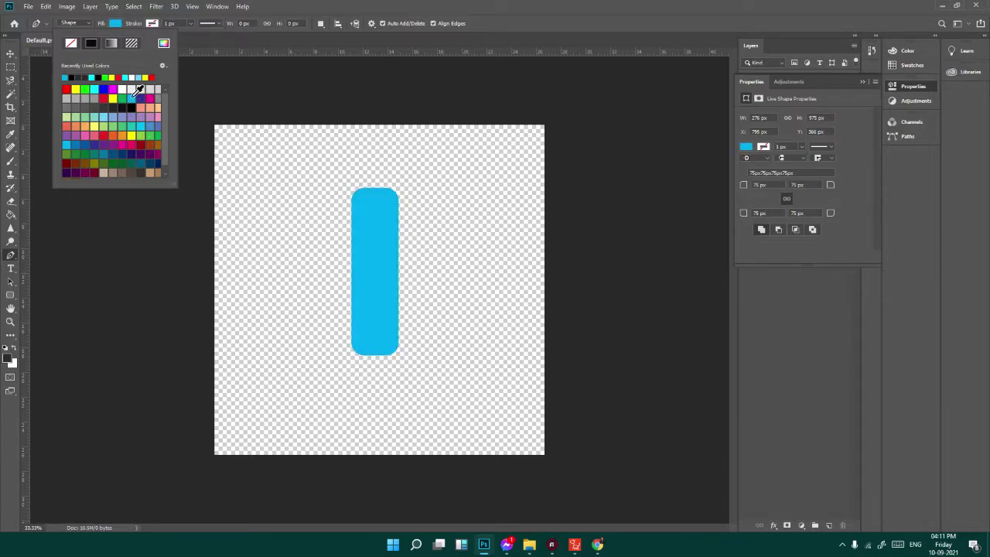
pyautogui.click(154, 78)
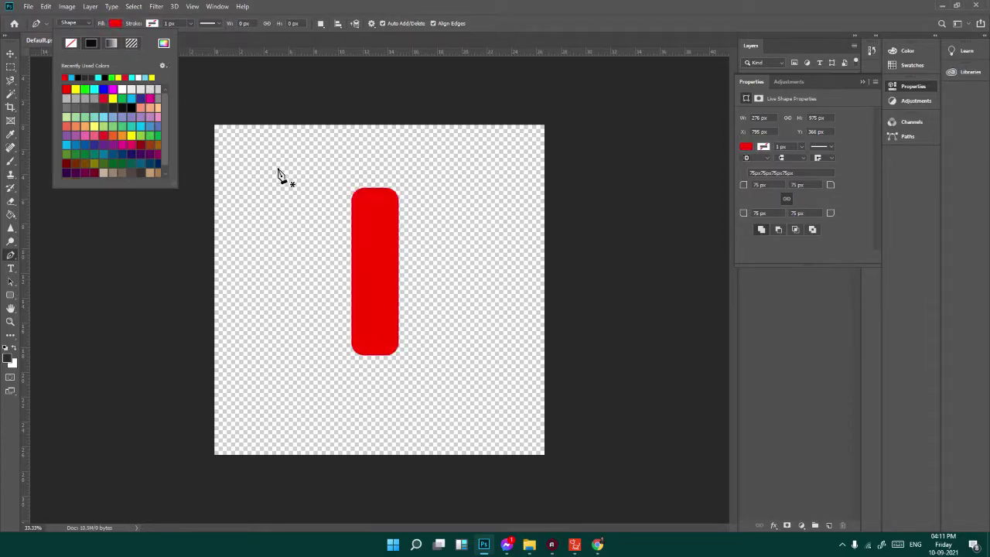
pyautogui.click(151, 23)
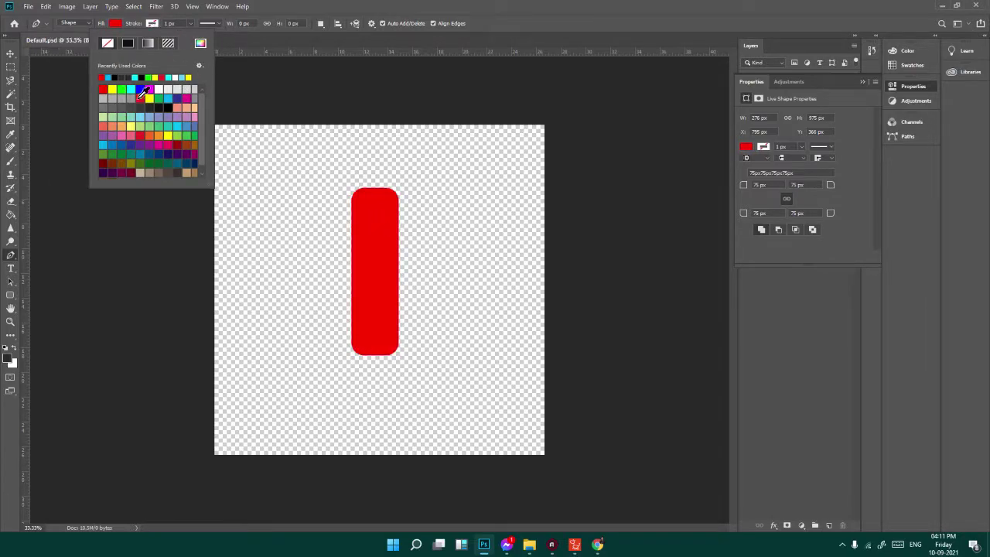
pyautogui.click(114, 90)
pyautogui.click(190, 24)
pyautogui.moveTo(202, 36)
pyautogui.mouseDown()
pyautogui.moveTo(217, 37)
pyautogui.moveTo(197, 34)
pyautogui.mouseUp()
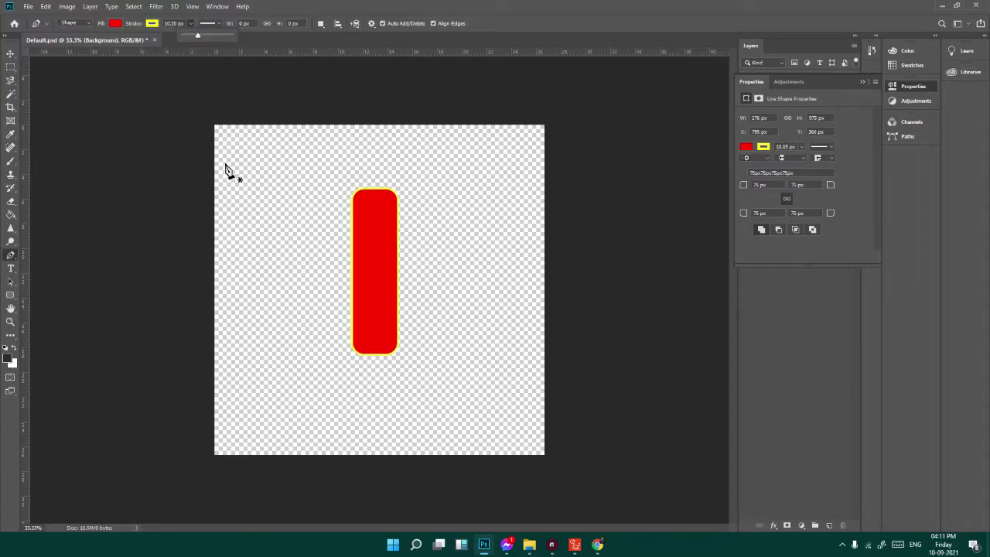
# Duplicate the rounded rectangle's Background layer twice.
pyautogui.moveTo(766, 43); pyautogui.dragTo(778, 26)
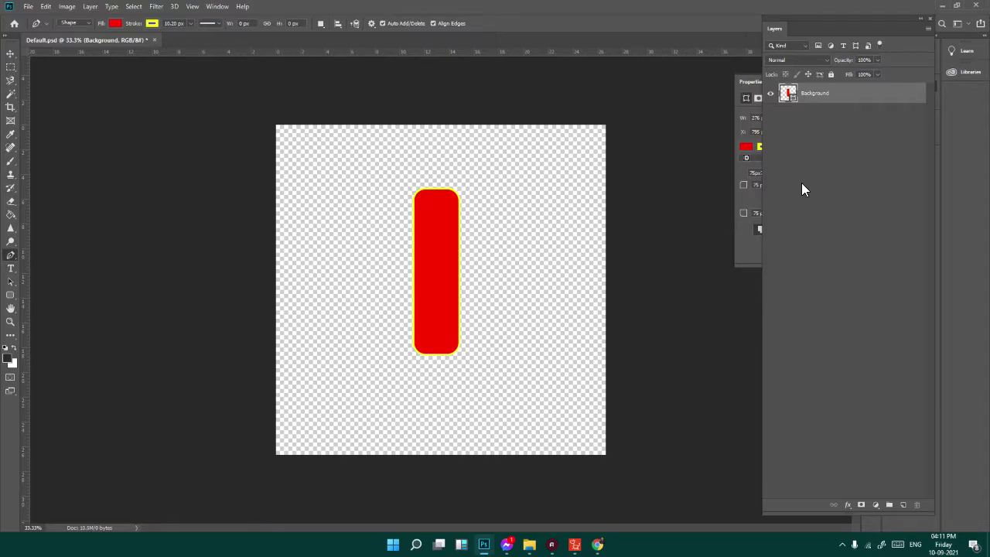
pyautogui.hotkey('ctrl', 'j')
pyautogui.hotkey('ctrl', 'j')
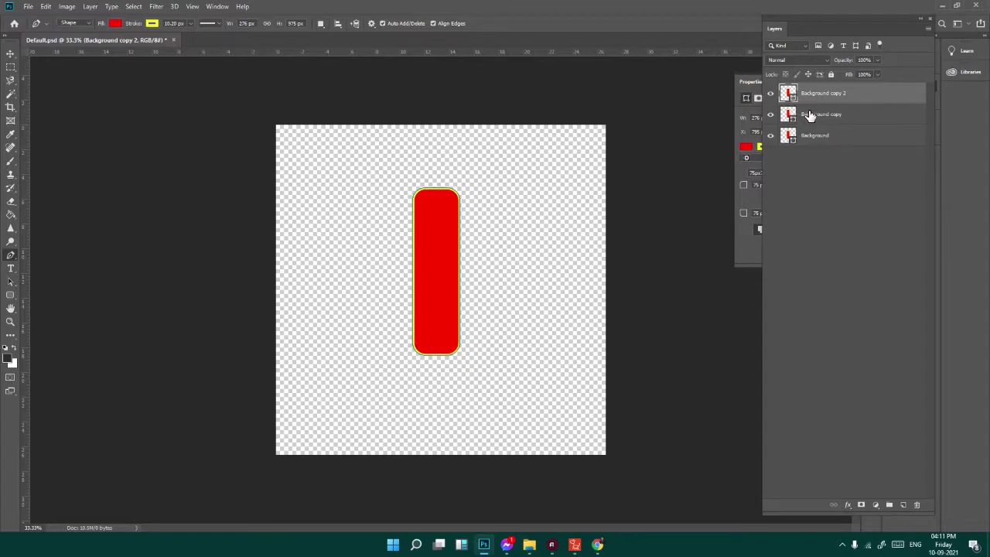
# Remove the fill from Background copy 2 and make its stroke cyan, with the two layers below hidden.
pyautogui.click(116, 23)
pyautogui.click(69, 43)
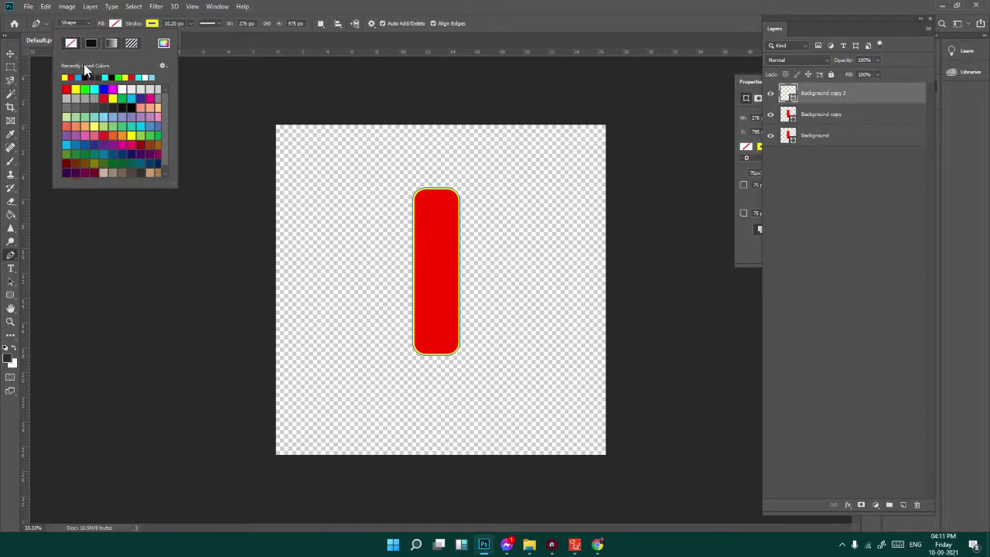
pyautogui.moveTo(770, 133); pyautogui.dragTo(771, 115)
pyautogui.click(153, 23)
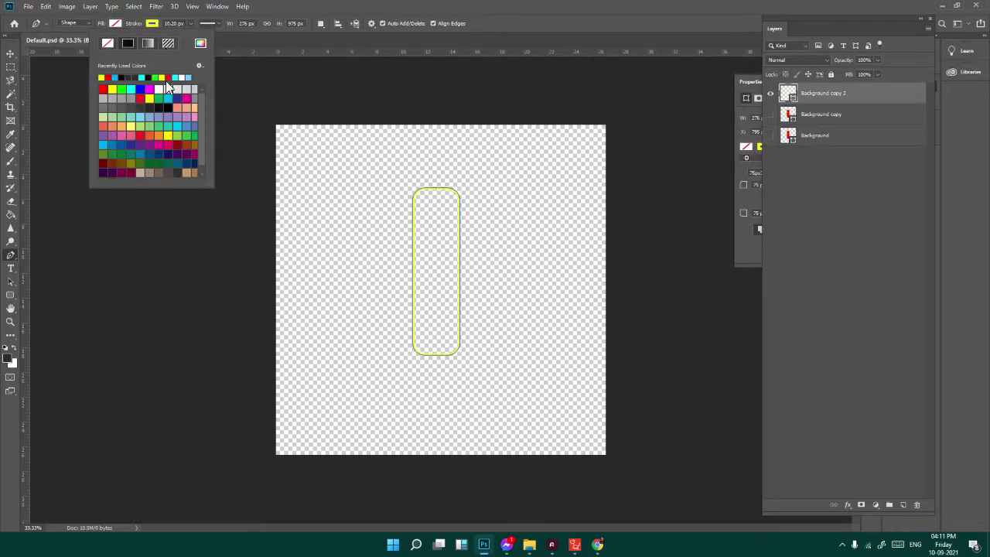
pyautogui.click(131, 89)
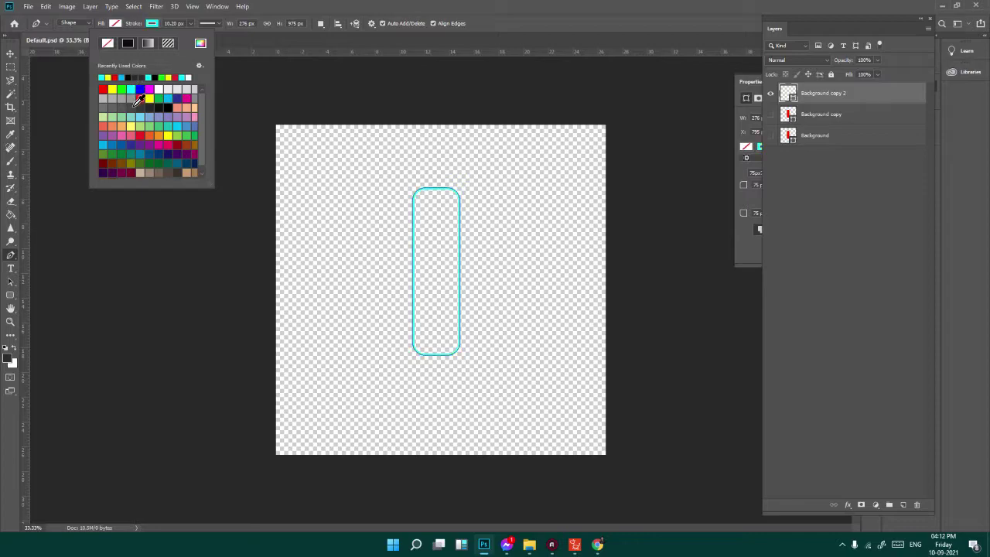
# Show the original Background layer and recolour its shape with a cyan fill and a green stroke.
pyautogui.click(771, 93)
pyautogui.moveTo(771, 135)
pyautogui.mouseDown()
pyautogui.moveTo(772, 115)
pyautogui.moveTo(774, 136)
pyautogui.mouseUp()
pyautogui.click(771, 115)
pyautogui.click(771, 136)
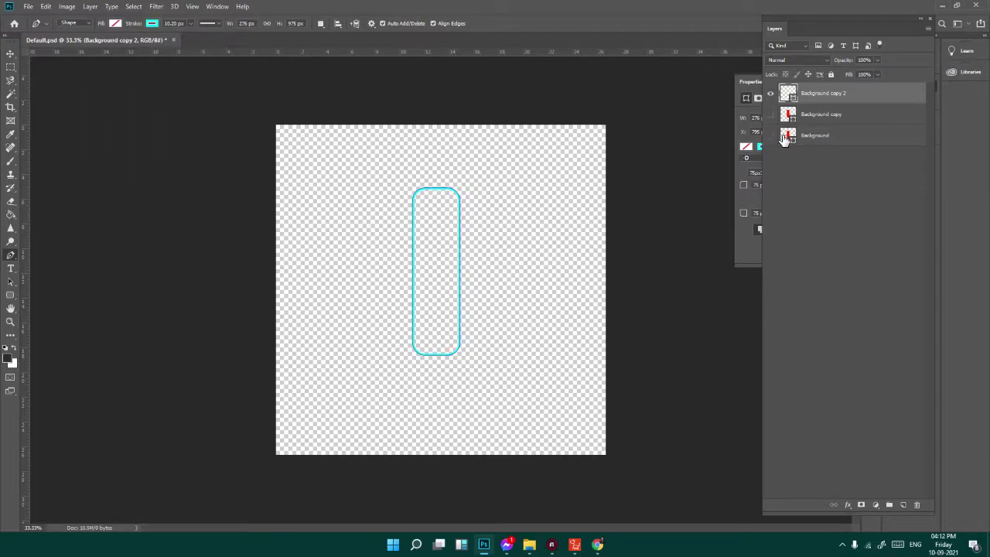
pyautogui.click(784, 138)
pyautogui.click(771, 135)
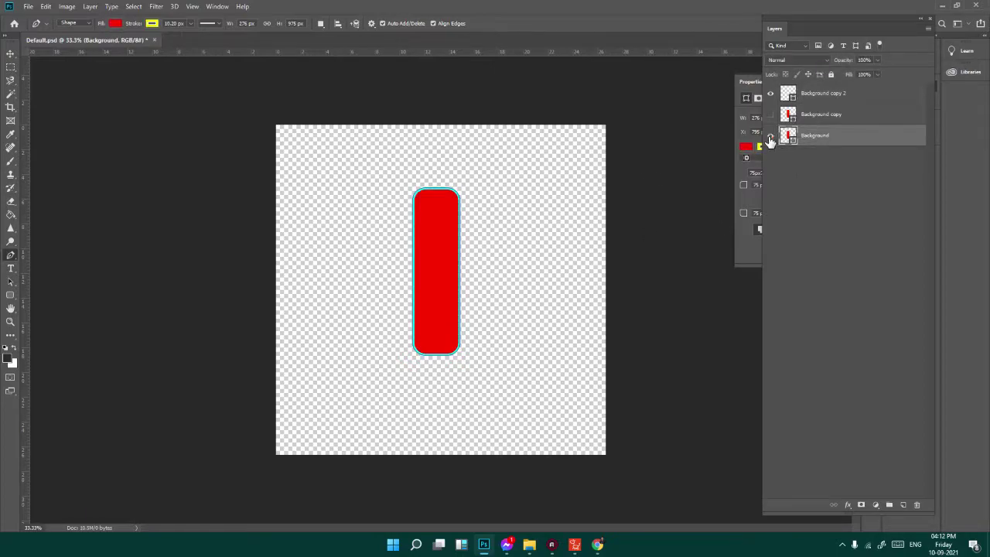
pyautogui.click(115, 24)
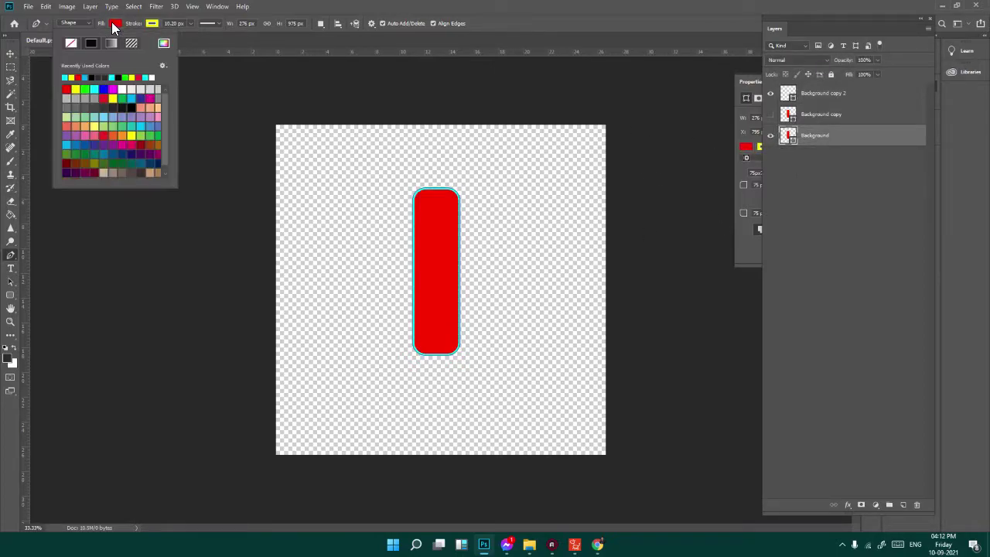
pyautogui.click(94, 90)
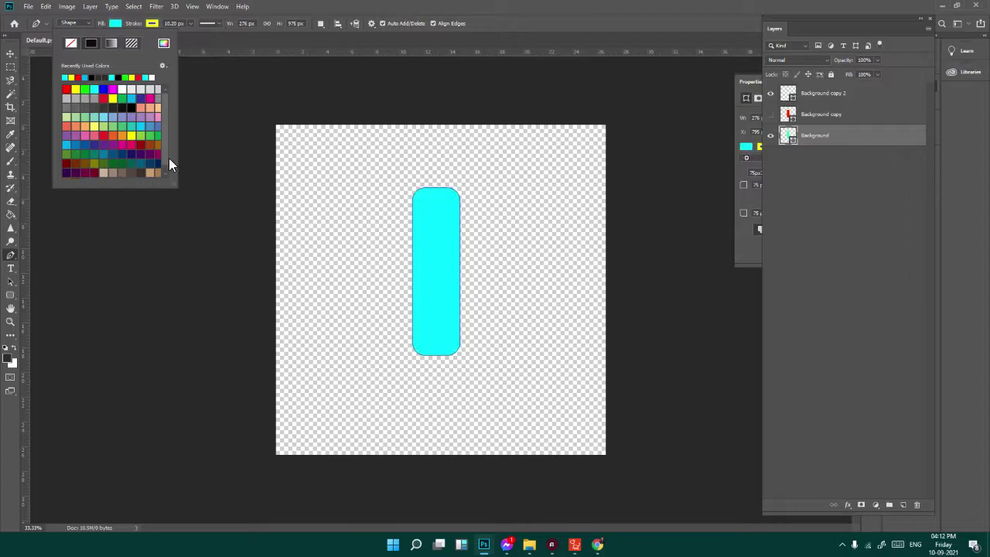
pyautogui.click(153, 23)
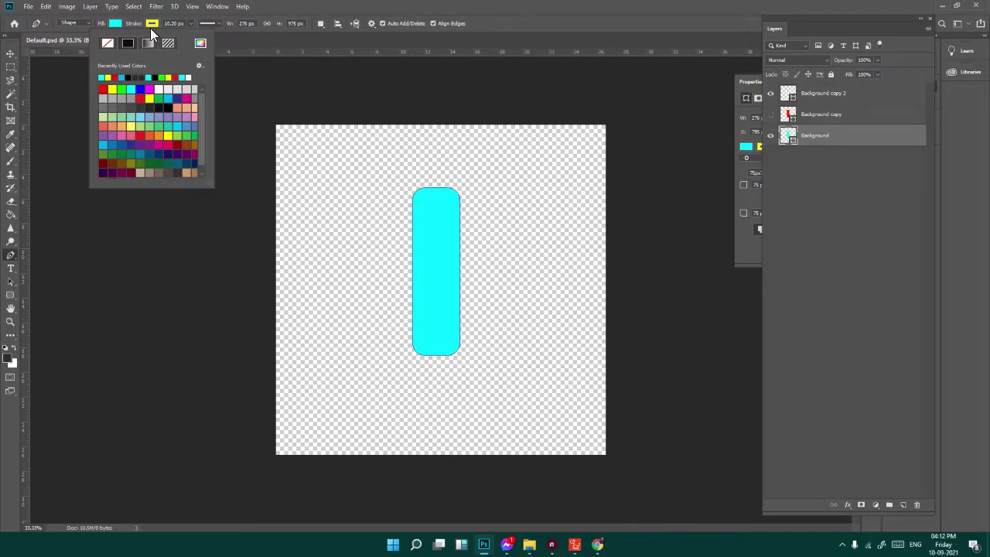
pyautogui.click(159, 98)
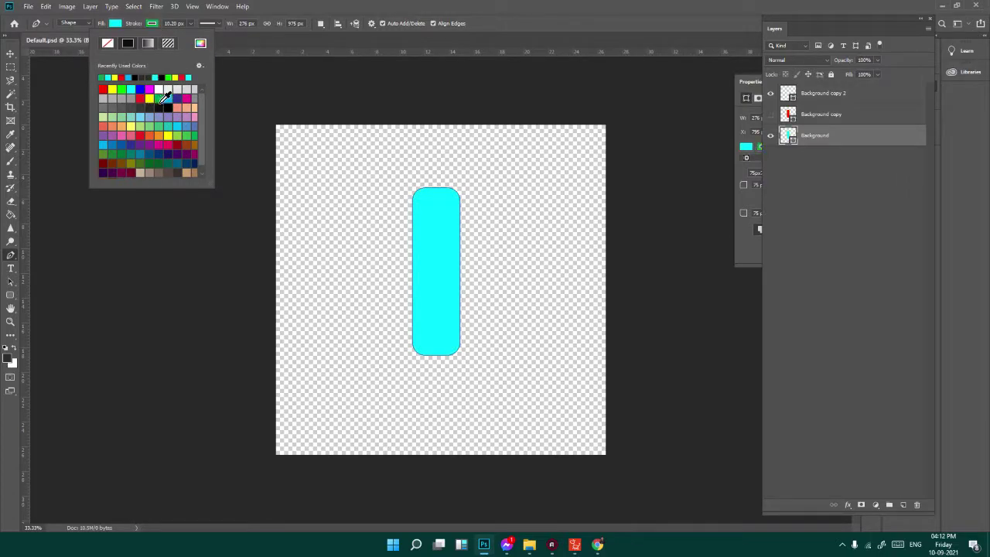
pyautogui.click(499, 199)
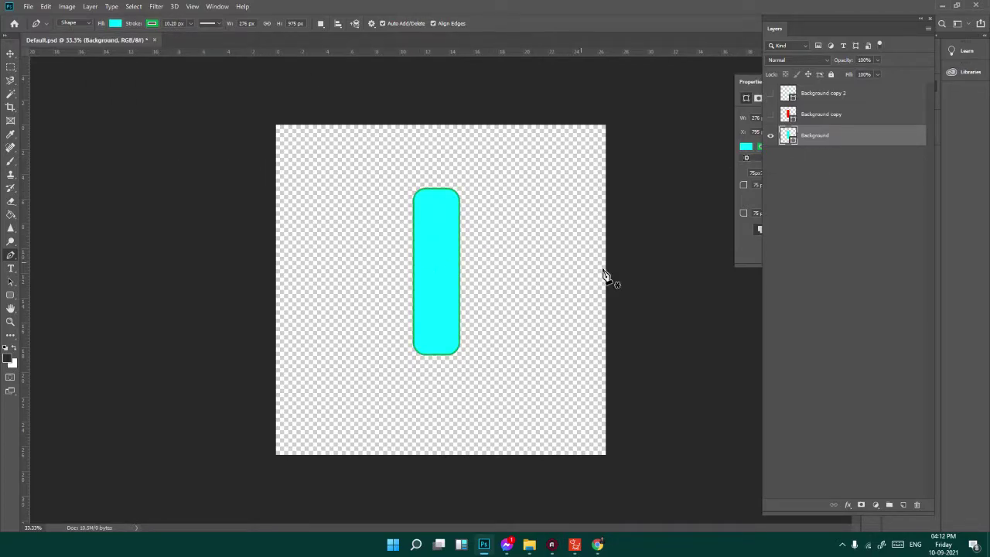
# Show the outline layer and the red Background copy, and hide the cyan-filled Background layer.
pyautogui.click(771, 93)
pyautogui.click(794, 119)
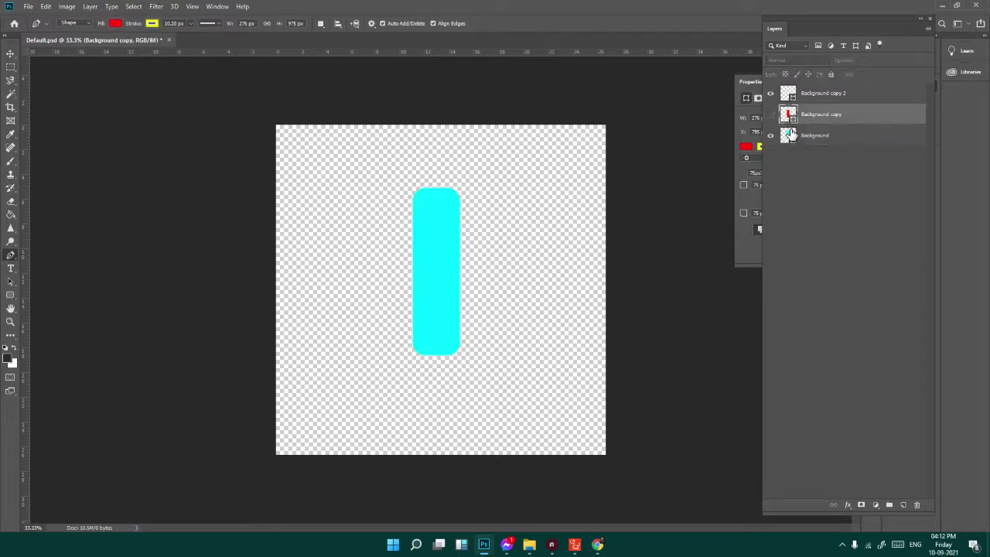
pyautogui.moveTo(792, 136); pyautogui.dragTo(792, 122)
pyautogui.click(793, 133)
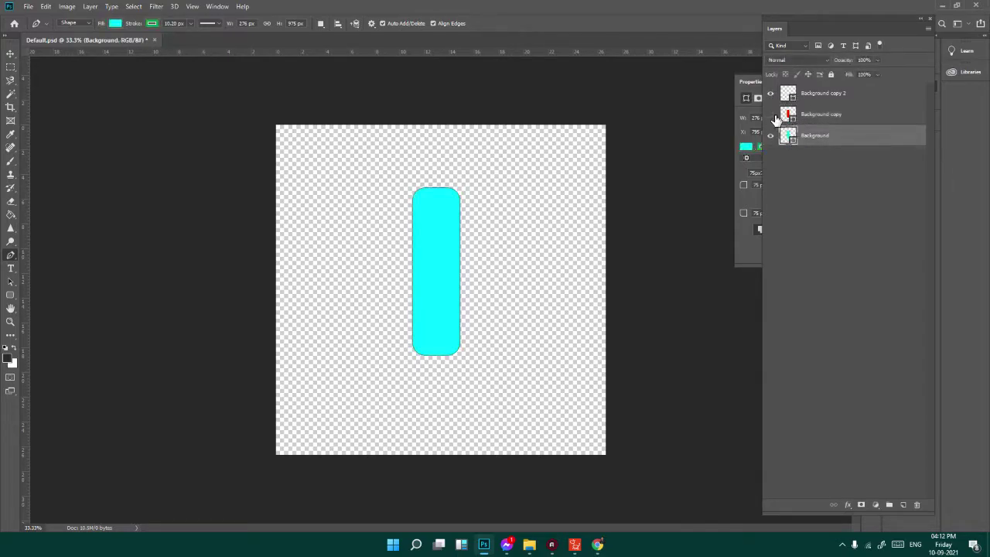
pyautogui.click(771, 113)
# Group the Background copy and Background layers and name the group B1.
pyautogui.click(789, 118)
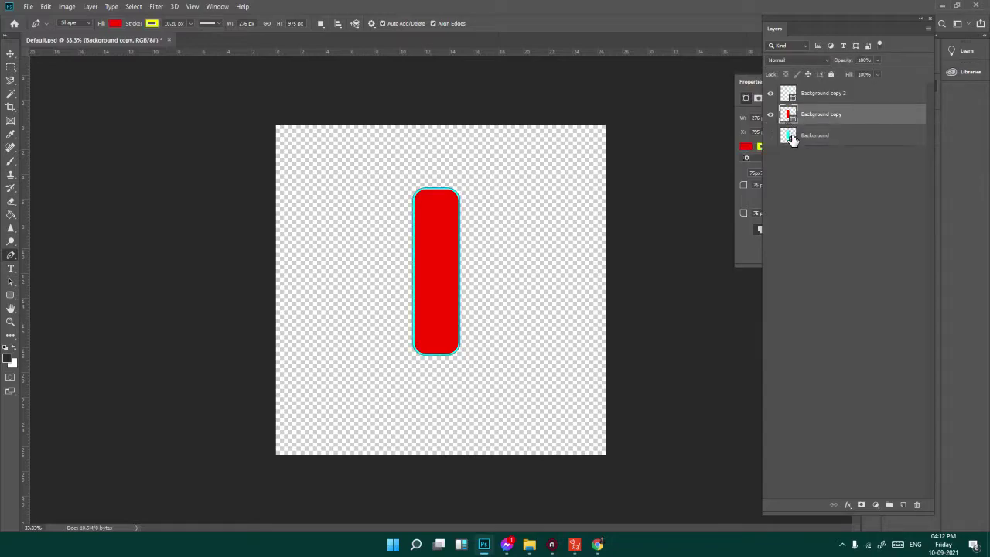
pyautogui.keyDown('shift'); pyautogui.click(794, 140); pyautogui.keyUp('shift')
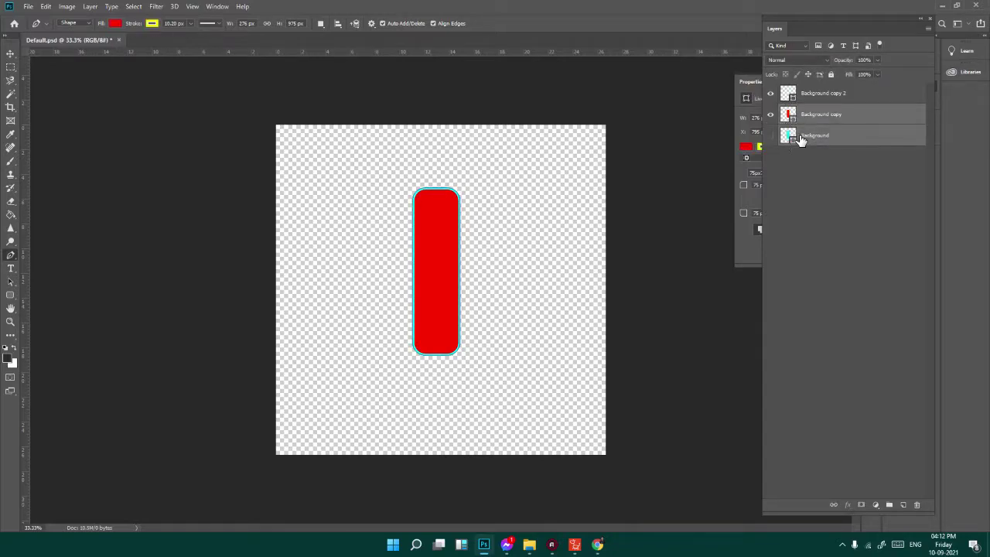
pyautogui.click(889, 506)
pyautogui.click(782, 110)
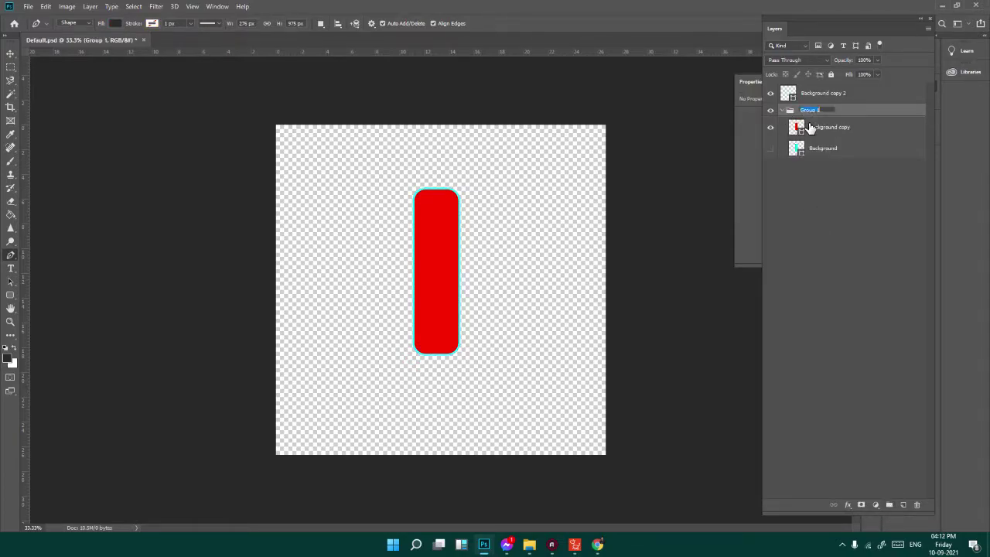
pyautogui.write('B1')
pyautogui.press('Return')
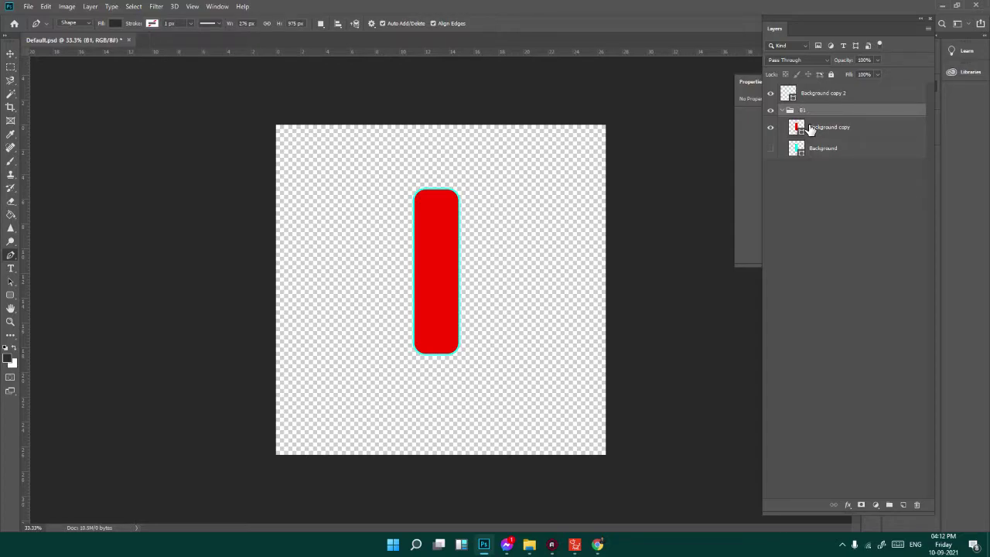
pyautogui.click(805, 205)
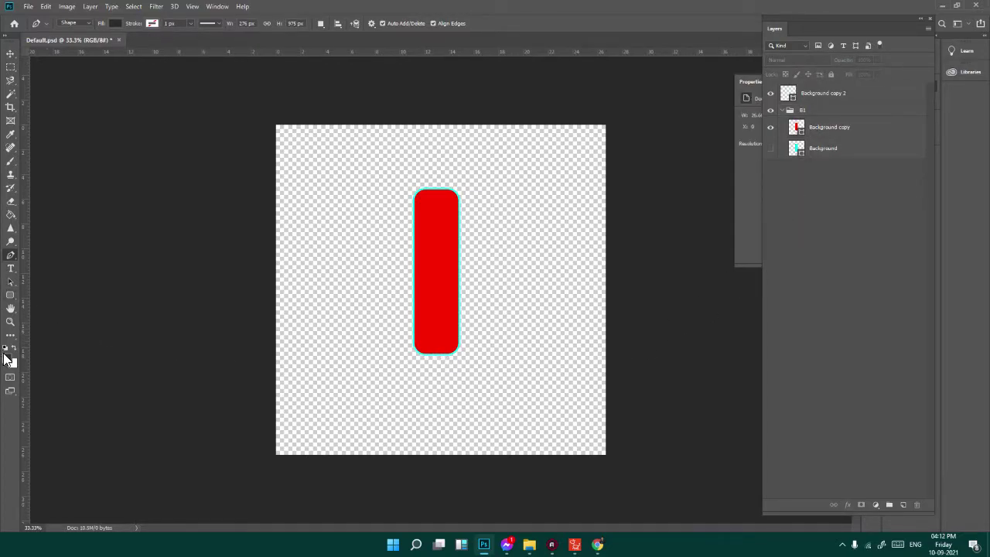
# Draw a circle about 456 px in diameter over the lower end of the red tube with the Ellipse tool.
pyautogui.click(11, 296)
pyautogui.rightClick(10, 298)
pyautogui.click(38, 297)
pyautogui.moveTo(393, 324)
pyautogui.mouseDown()
pyautogui.moveTo(481, 421)
pyautogui.moveTo(476, 394)
pyautogui.moveTo(477, 406)
pyautogui.mouseUp()
pyautogui.hotkey('ctrl', 'z')
pyautogui.rightClick(10, 298)
pyautogui.click(48, 315)
# Nudge the circle 3 px to the left to centre it under the tube.
pyautogui.press('v')
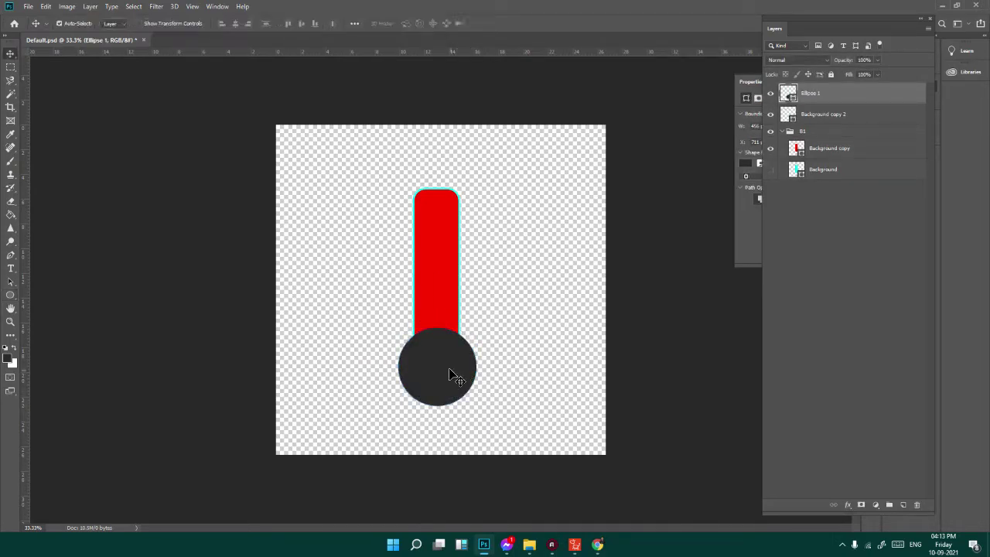
pyautogui.press('Left')
pyautogui.press('Left')
pyautogui.press('Left')
pyautogui.press('Left')
pyautogui.press('Right')
# Set the circle's fill colour to red.
pyautogui.press('p')
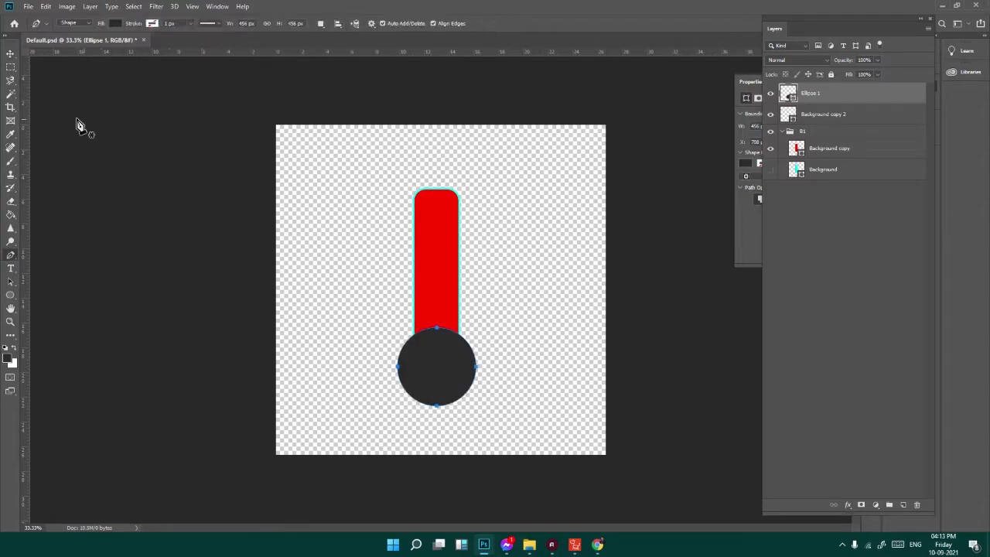
pyautogui.click(114, 23)
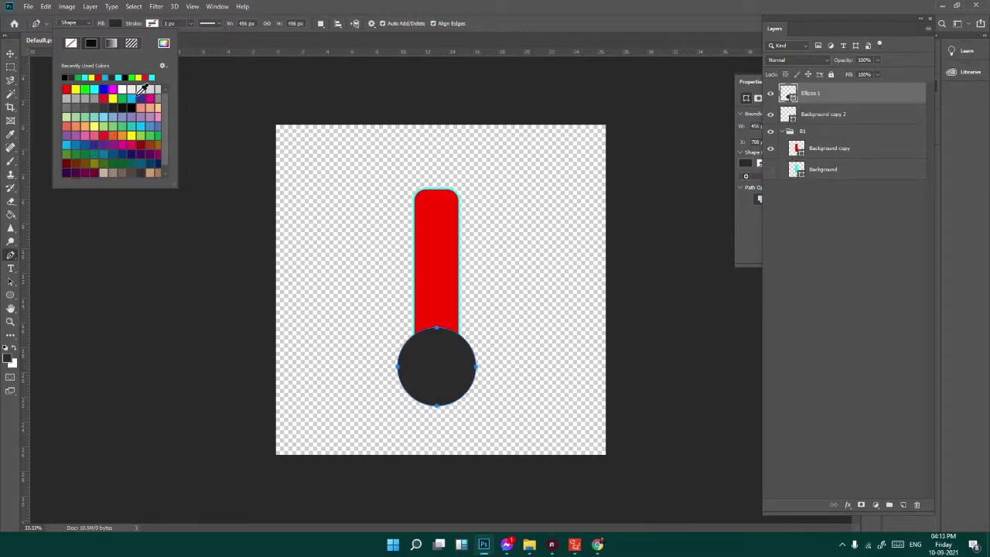
pyautogui.click(68, 90)
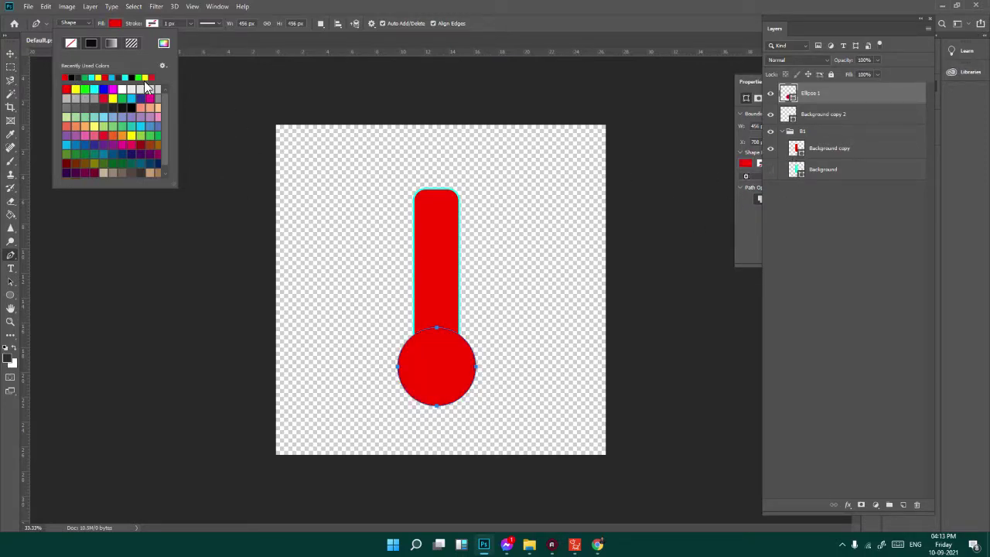
# Set the stroke colour of the red Ellipse 1 circle to cyan.
pyautogui.click(154, 24)
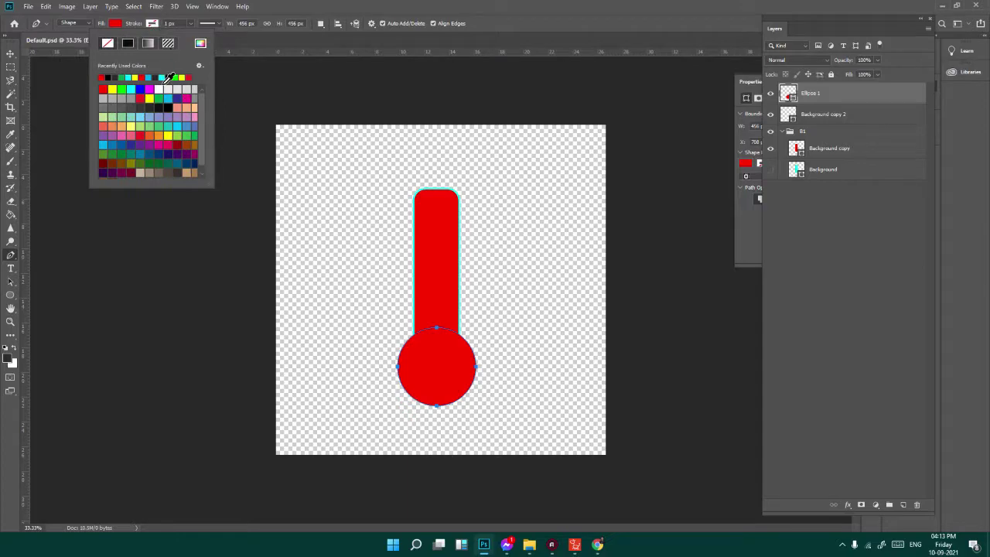
pyautogui.click(133, 78)
pyautogui.press('v')
pyautogui.click(822, 115)
pyautogui.click(771, 94)
pyautogui.click(771, 93)
pyautogui.click(812, 94)
pyautogui.press('p')
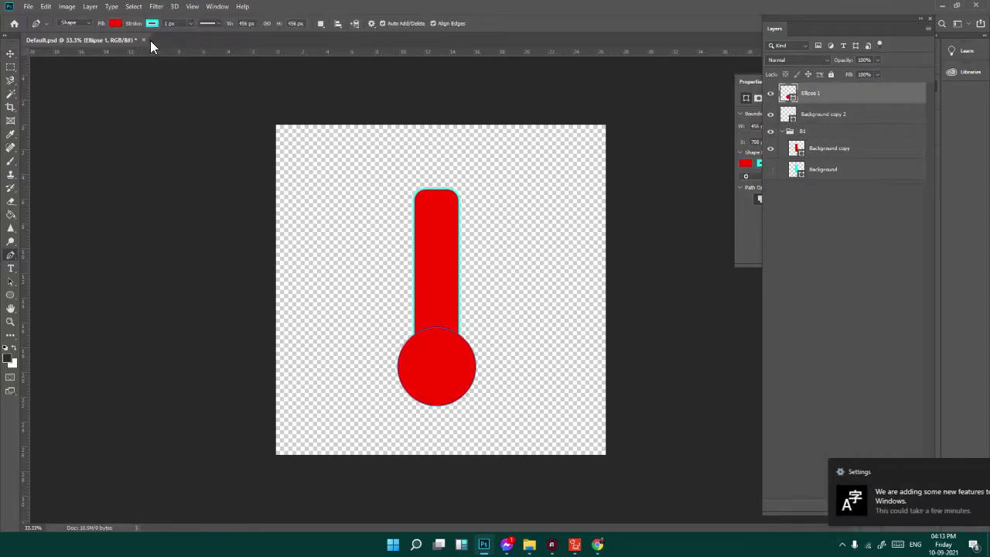
# Set the circle's stroke width to 12.12 px.
pyautogui.click(152, 24)
pyautogui.click(190, 23)
pyautogui.moveTo(189, 36)
pyautogui.mouseDown()
pyautogui.moveTo(207, 35)
pyautogui.moveTo(198, 35)
pyautogui.mouseUp()
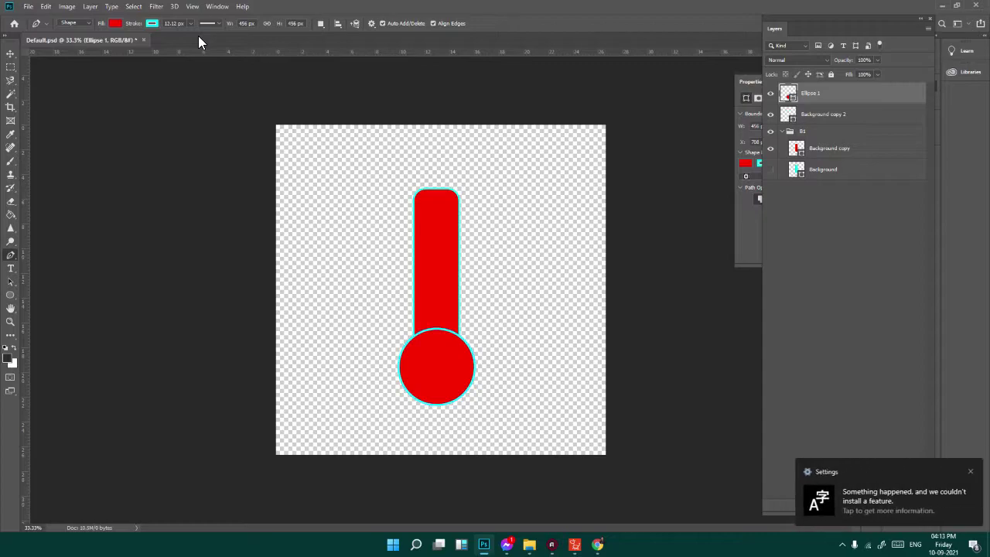
pyautogui.press('v')
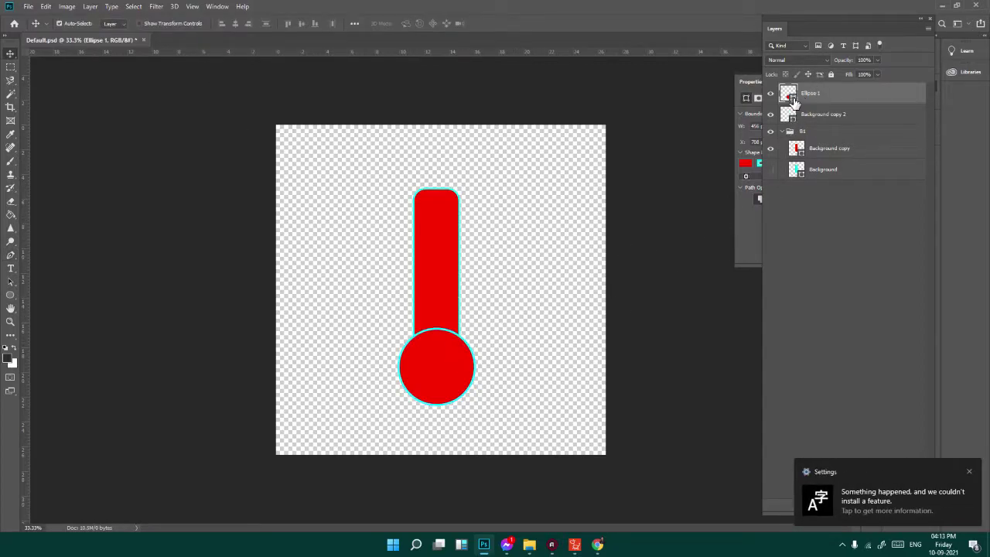
# Duplicate the Ellipse 1 layer and fill the original circle beneath the copy with cyan.
pyautogui.hotkey('ctrl', 'j')
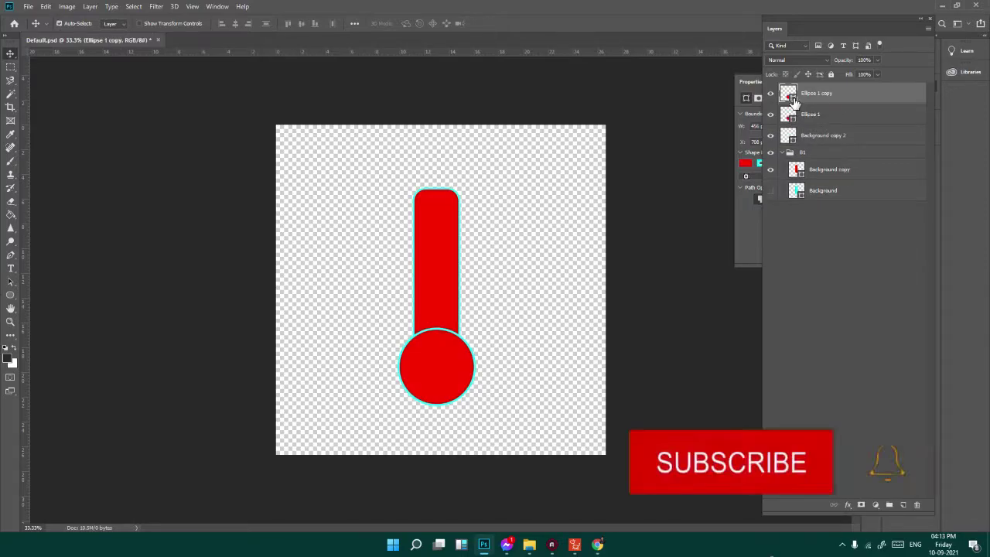
pyautogui.click(797, 114)
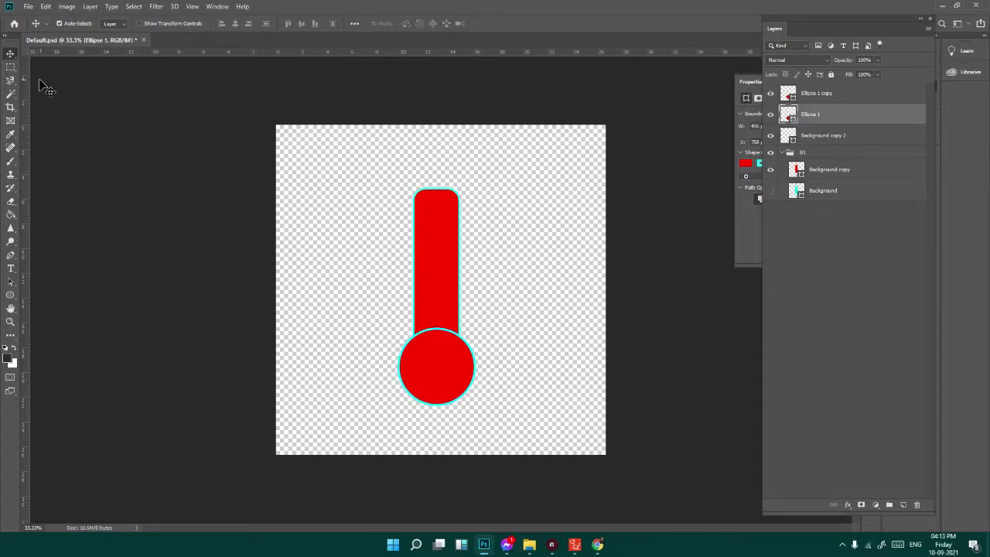
pyautogui.press('p')
pyautogui.click(116, 24)
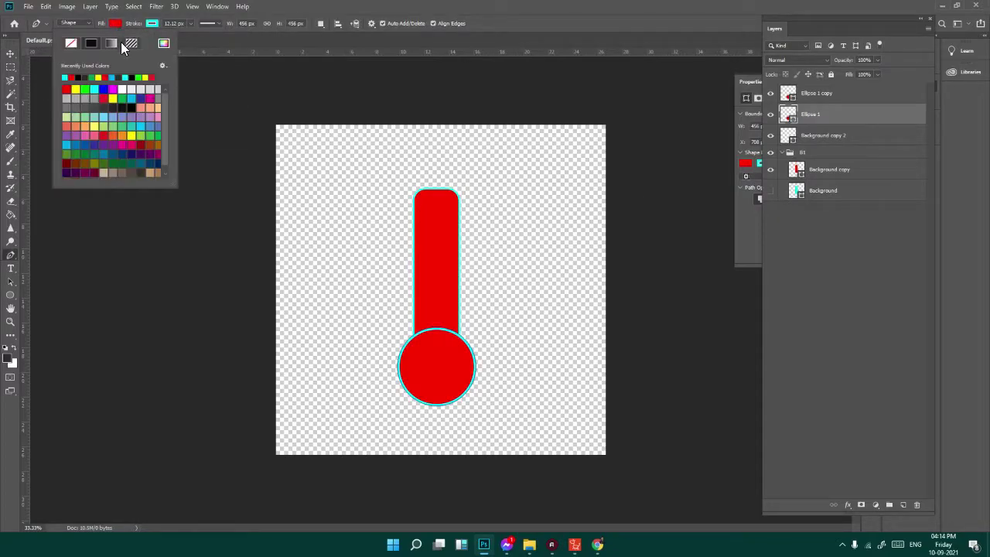
pyautogui.click(66, 77)
pyautogui.press('Return')
pyautogui.press('v')
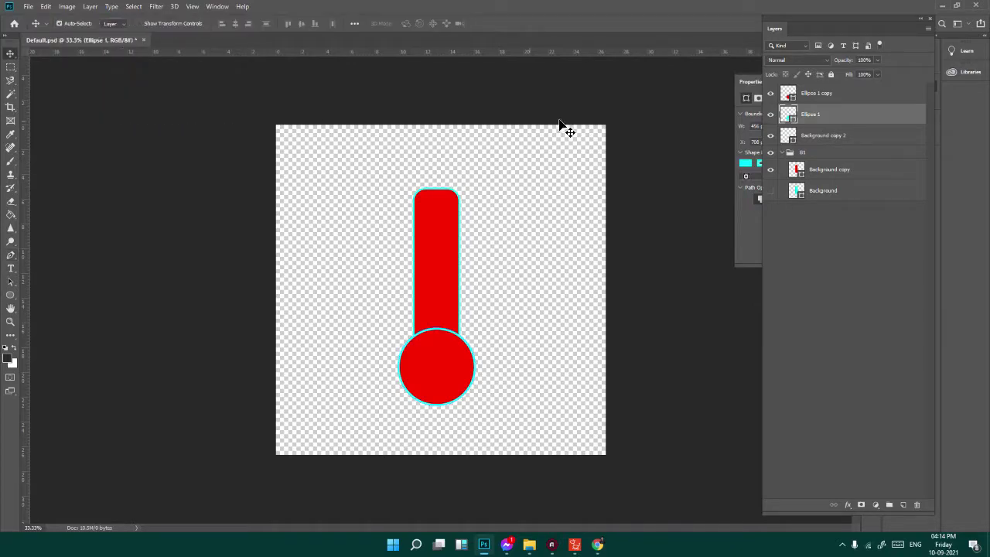
# Preview the all-cyan thermometer by hiding Ellipse 1 copy and Background copy and showing Background.
pyautogui.click(771, 93)
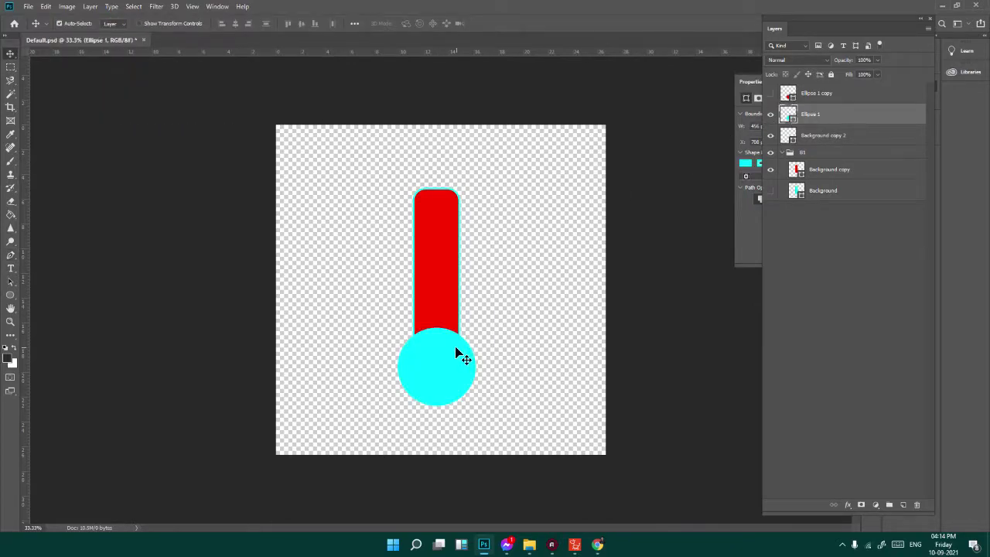
pyautogui.click(771, 170)
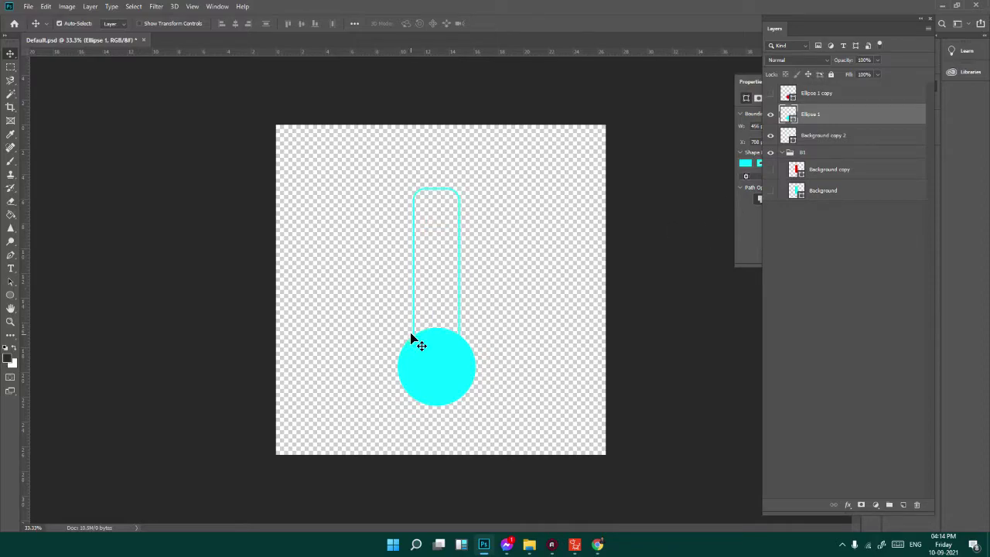
pyautogui.click(771, 191)
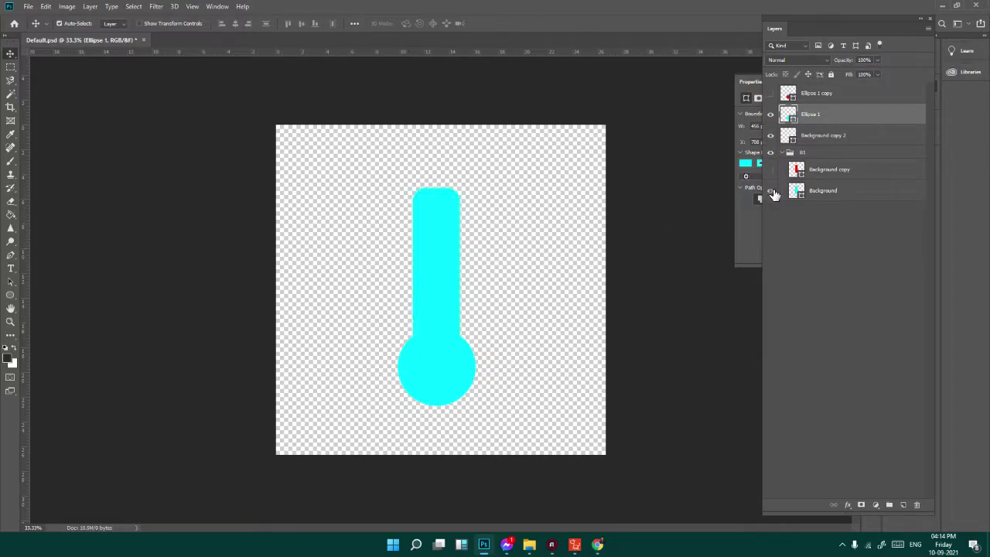
# Hide the Background copy 2 layer and the B1 group so only the cyan Ellipse 1 circle shows.
pyautogui.click(771, 191)
pyautogui.click(771, 114)
pyautogui.click(771, 135)
pyautogui.click(771, 170)
pyautogui.click(771, 169)
pyautogui.click(770, 191)
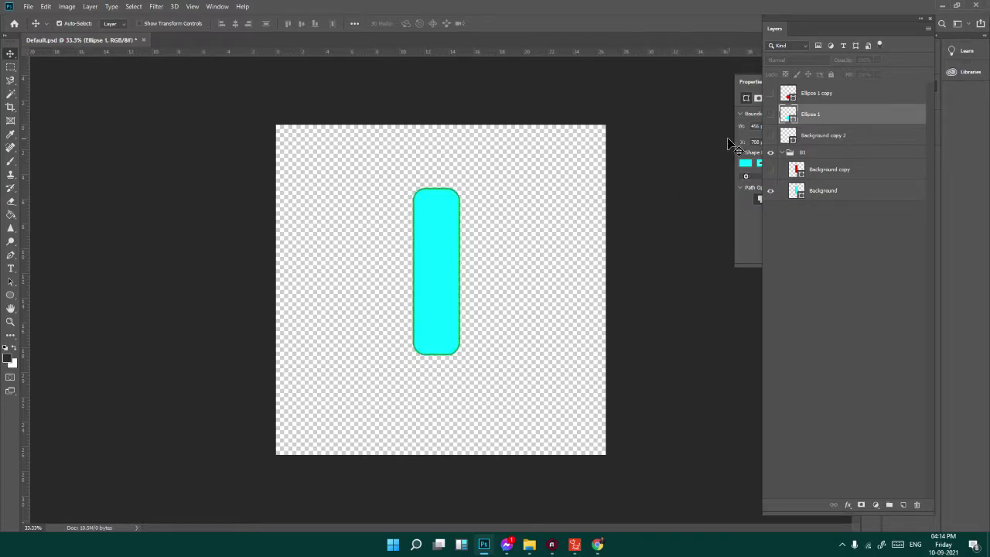
pyautogui.click(771, 115)
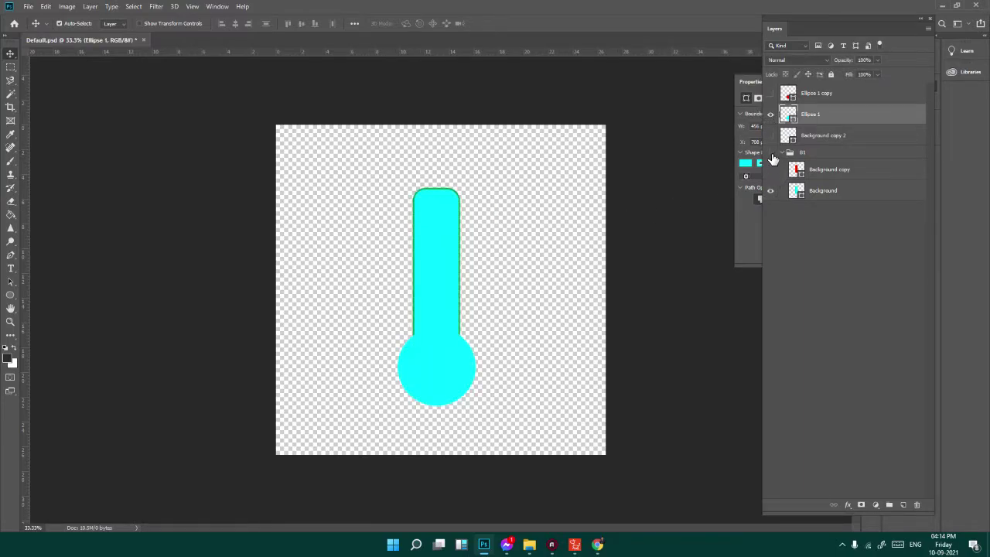
pyautogui.click(770, 191)
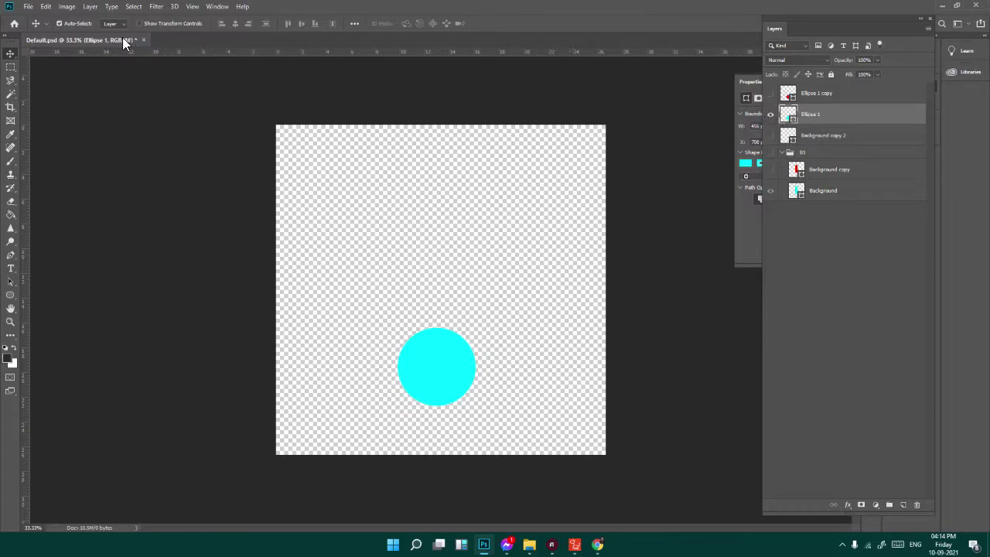
# Change the cyan circle's stroke colour to green.
pyautogui.press('p')
pyautogui.click(150, 24)
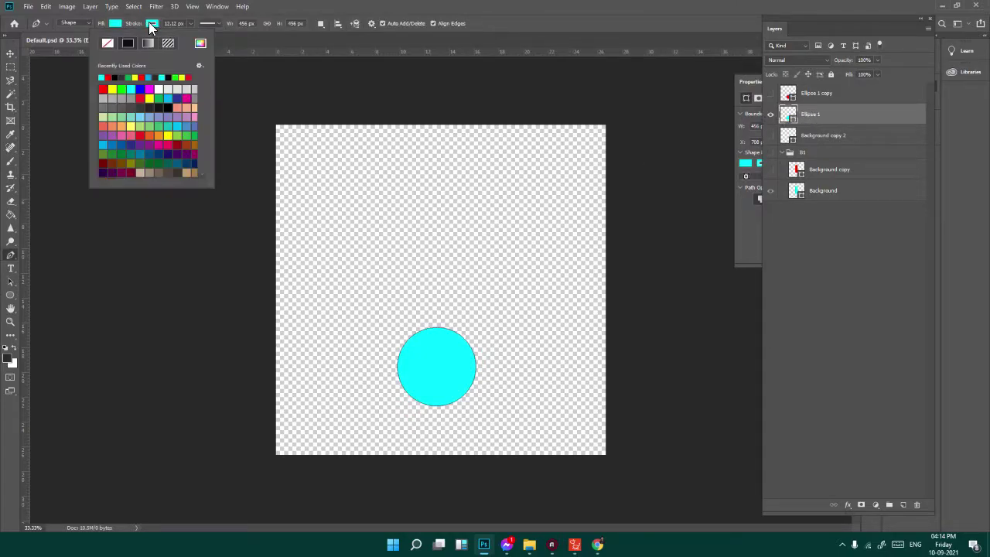
pyautogui.doubleClick(125, 93)
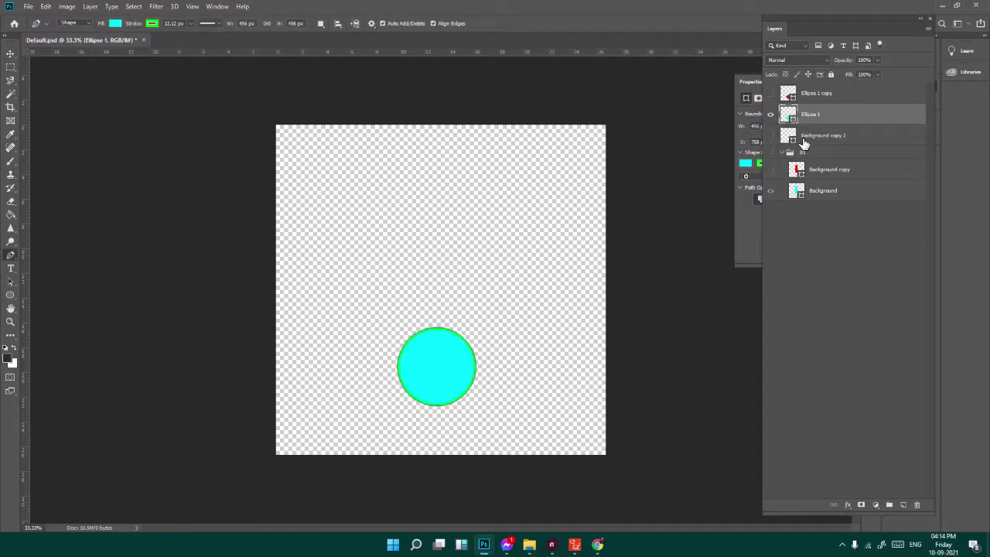
# Group the Ellipse 1 copy and Ellipse 1 layers, show the red circle and hide the cyan one.
pyautogui.keyDown('shift'); pyautogui.click(800, 97); pyautogui.keyUp('shift')
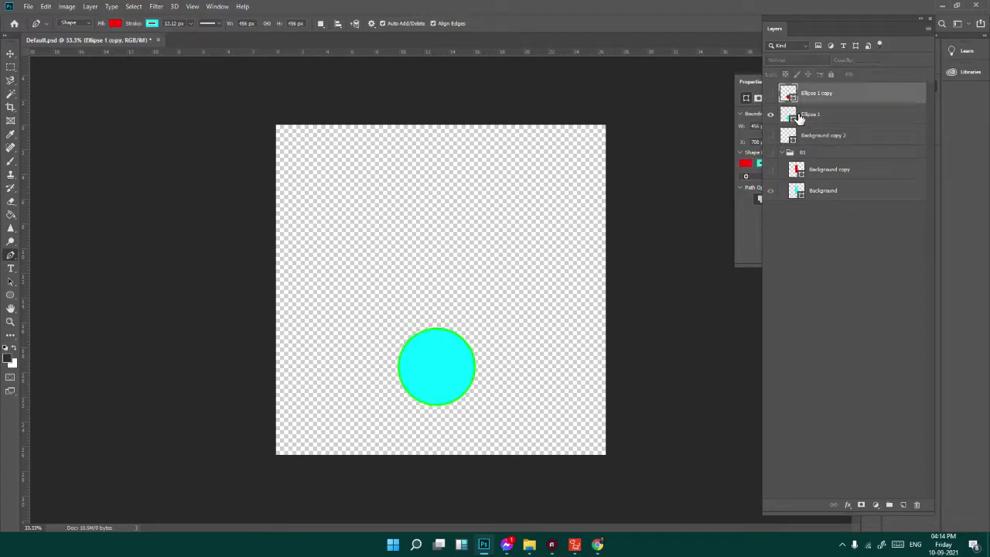
pyautogui.keyDown('shift'); pyautogui.click(801, 116); pyautogui.keyUp('shift')
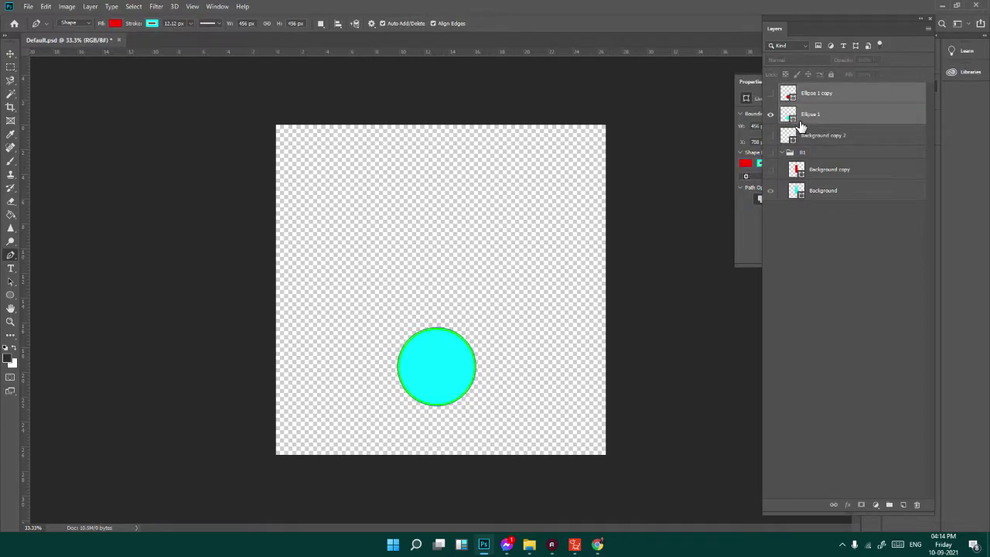
pyautogui.hotkey('ctrl', 'g')
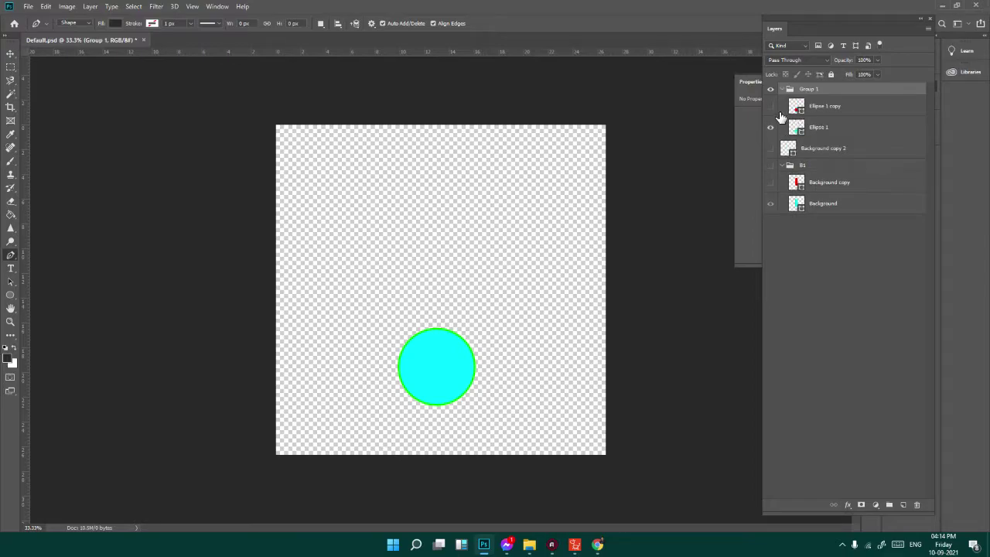
pyautogui.click(771, 106)
pyautogui.click(771, 127)
pyautogui.click(820, 108)
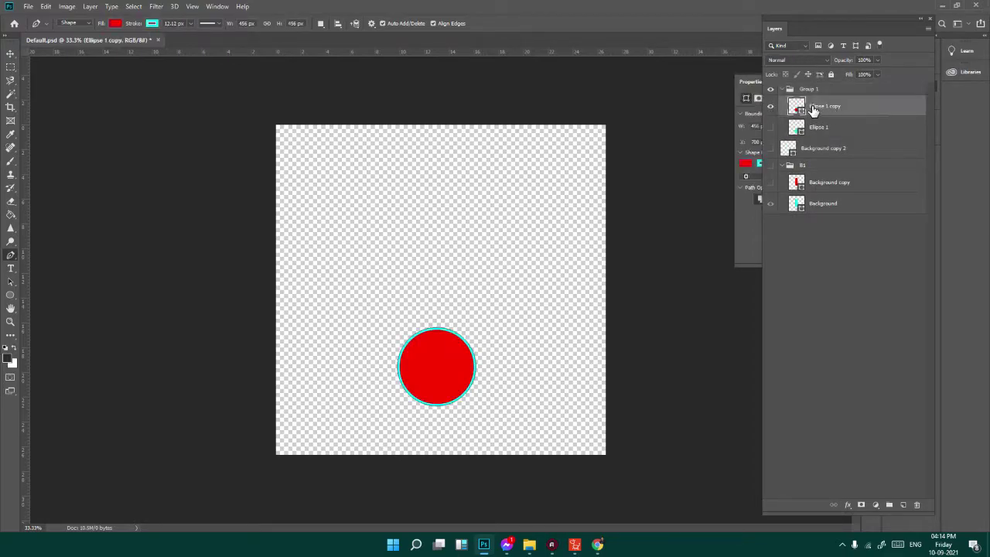
# Try the red circle layer below the cyan circle layer within Group 1.
pyautogui.moveTo(816, 112); pyautogui.dragTo(797, 136)
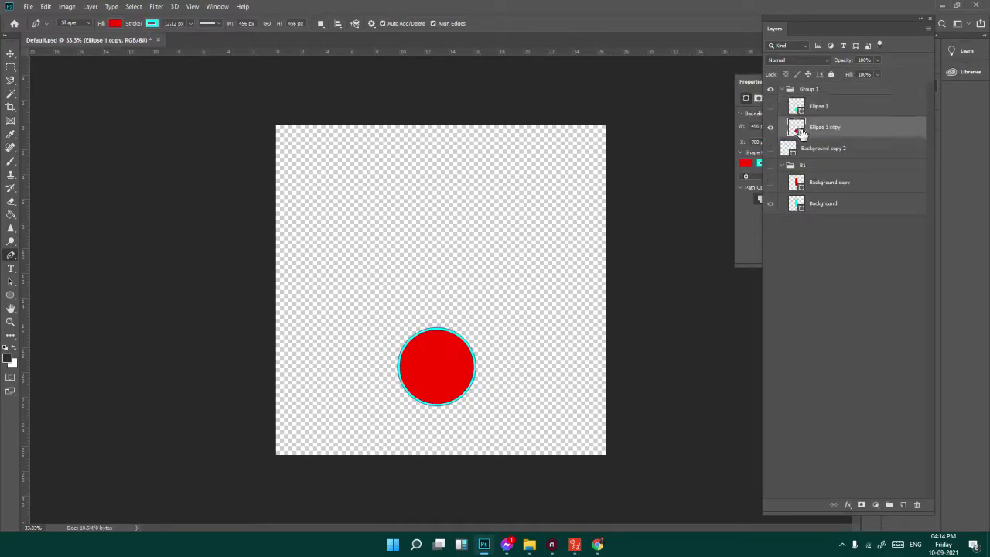
pyautogui.click(838, 108)
pyautogui.click(771, 109)
pyautogui.click(773, 129)
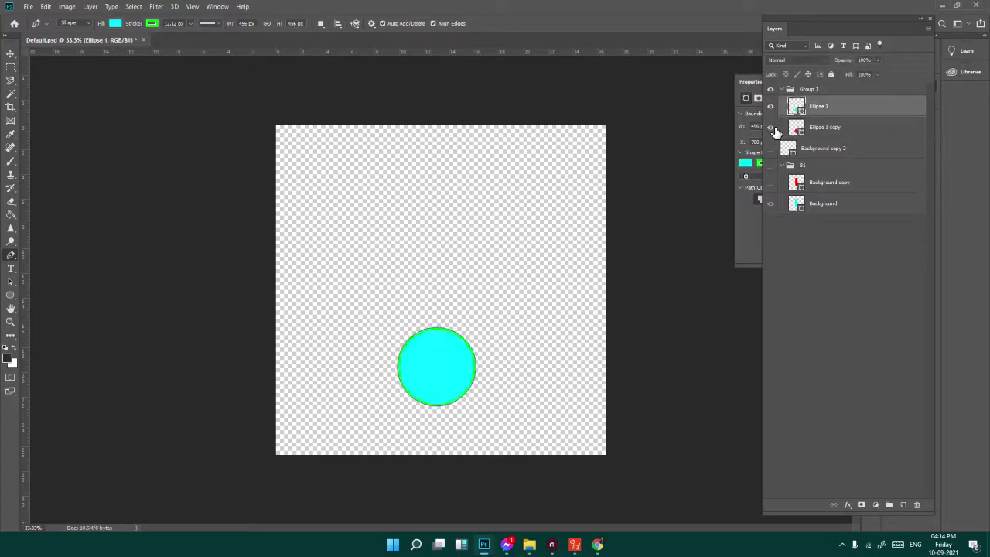
pyautogui.moveTo(799, 132); pyautogui.dragTo(775, 118)
pyautogui.click(771, 127)
pyautogui.click(770, 106)
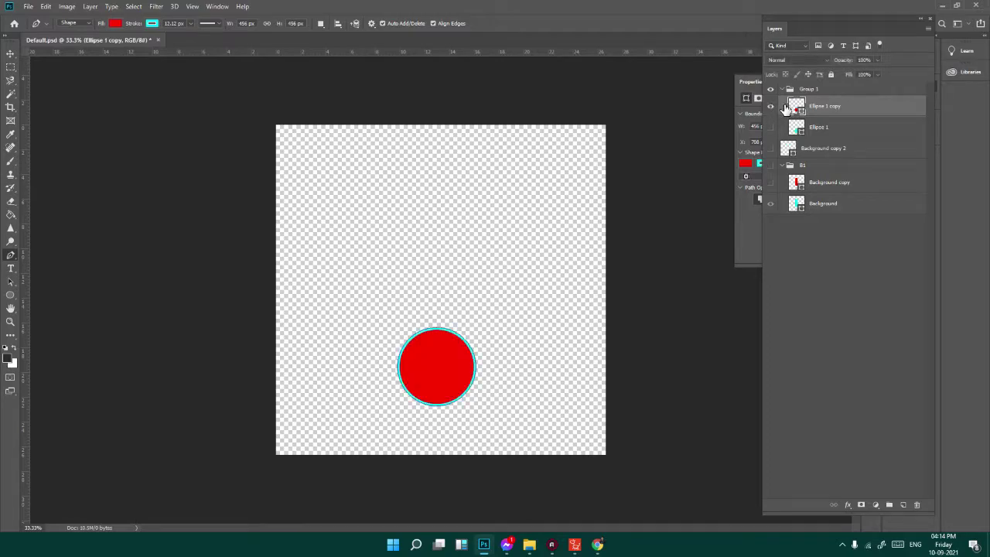
# Show the B1 group with the red Background copy tube visible and the cyan Background tube hidden.
pyautogui.click(770, 166)
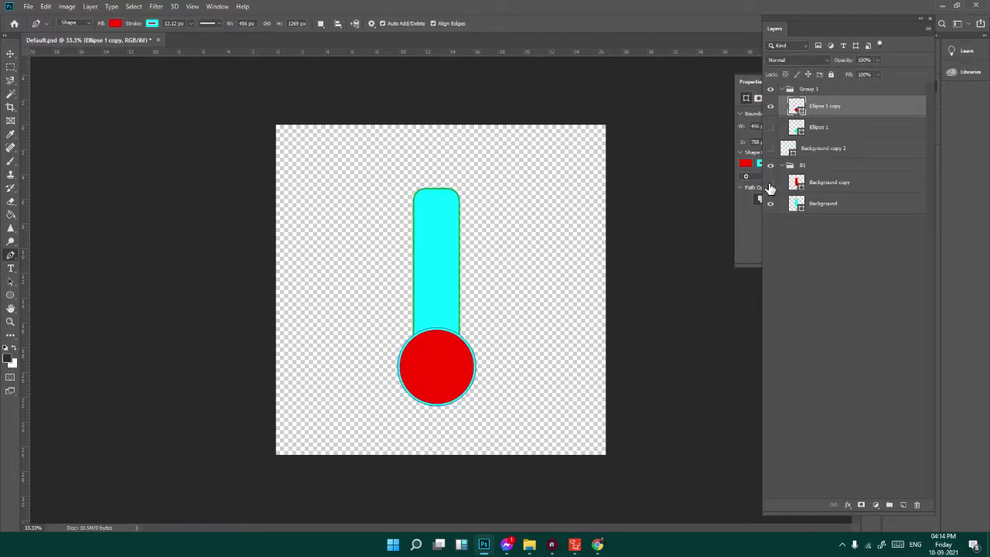
pyautogui.click(771, 183)
pyautogui.press('Return')
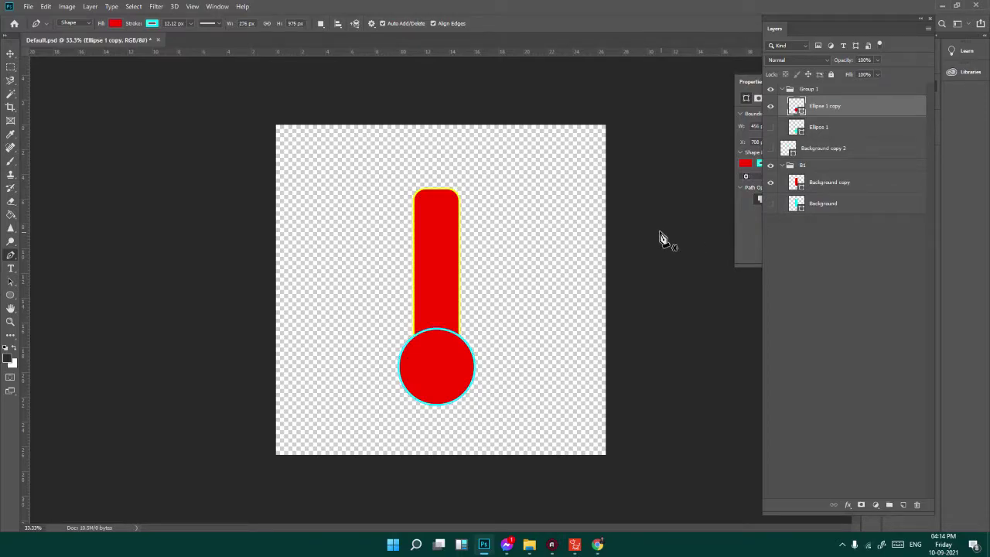
# Show the Background copy 2 tube outline and place Group 1 above it in the layer stack.
pyautogui.click(804, 130)
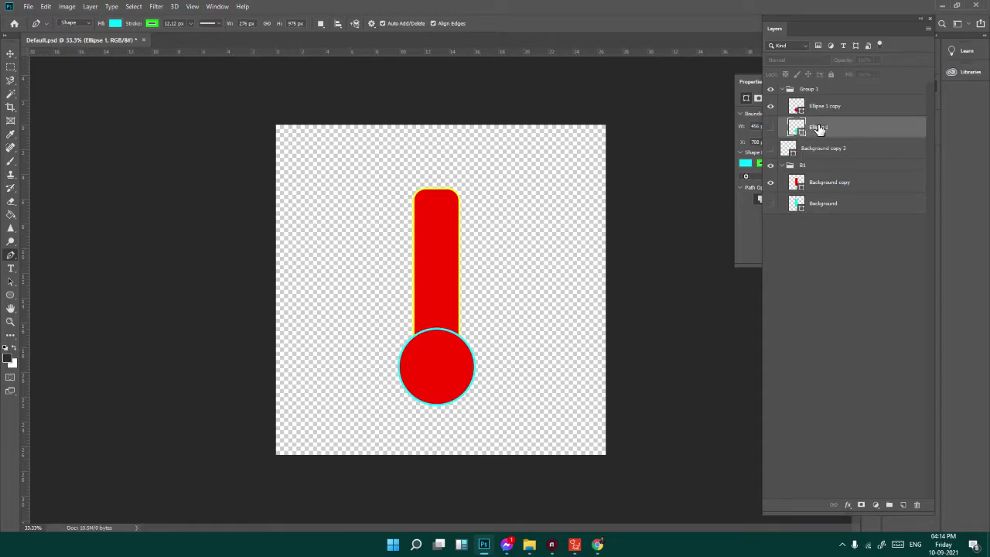
pyautogui.moveTo(800, 152); pyautogui.dragTo(805, 88)
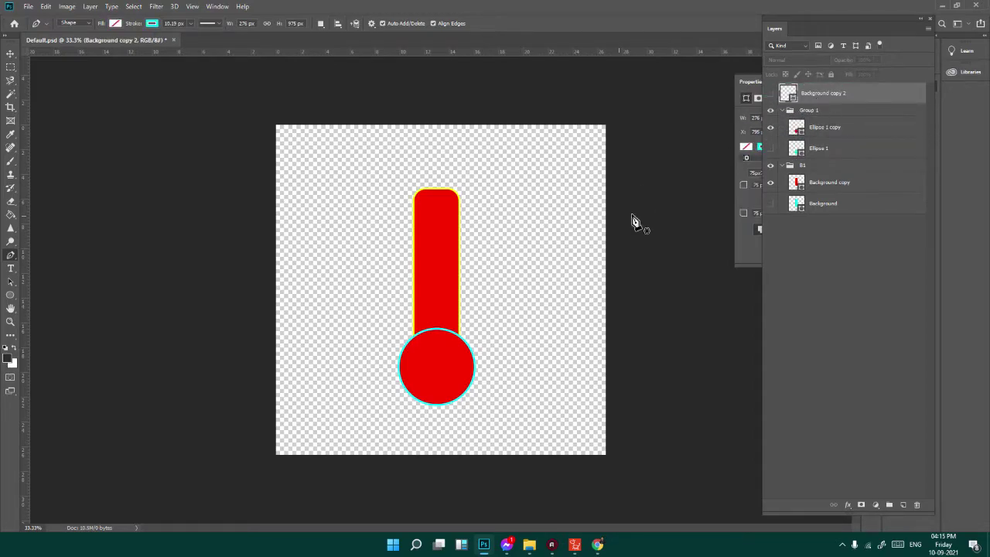
pyautogui.press('v')
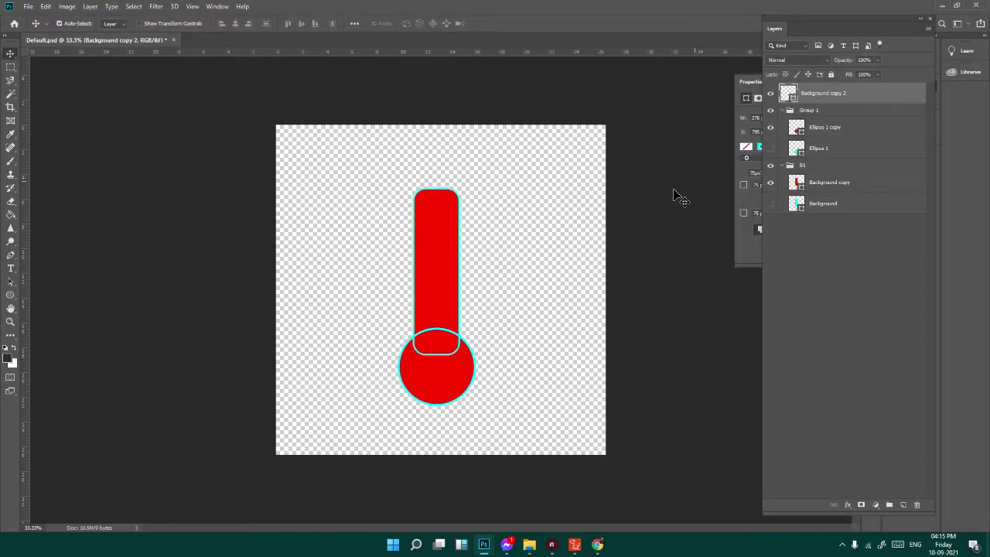
pyautogui.moveTo(801, 114); pyautogui.dragTo(805, 89)
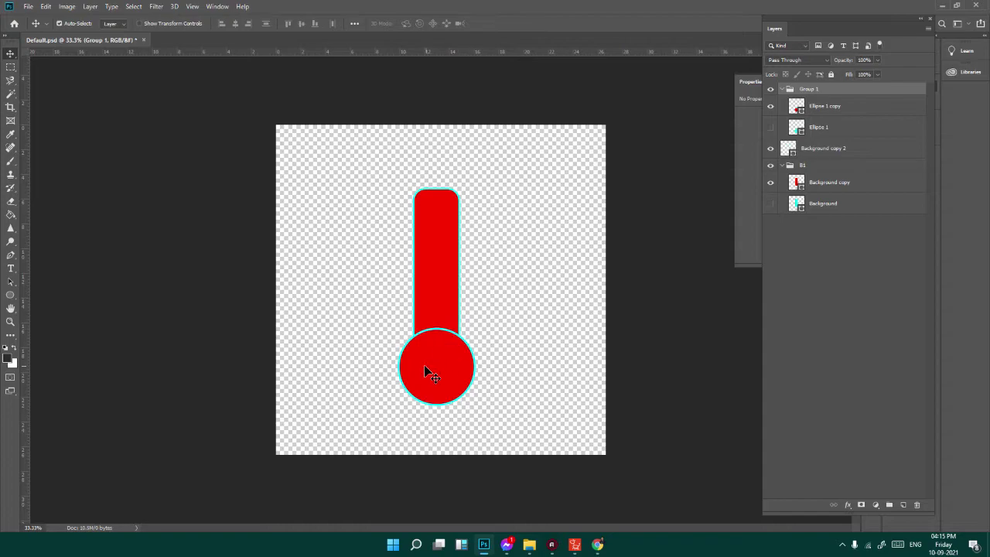
# Hide the B1 group to check the empty tube outline, and collapse B1 and Group 1.
pyautogui.click(771, 166)
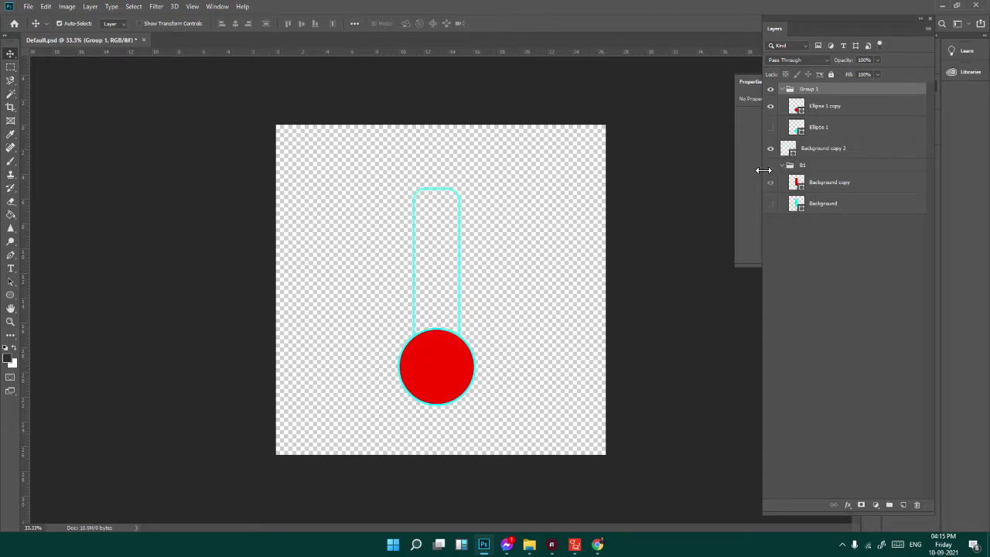
pyautogui.moveTo(458, 289); pyautogui.dragTo(453, 338)
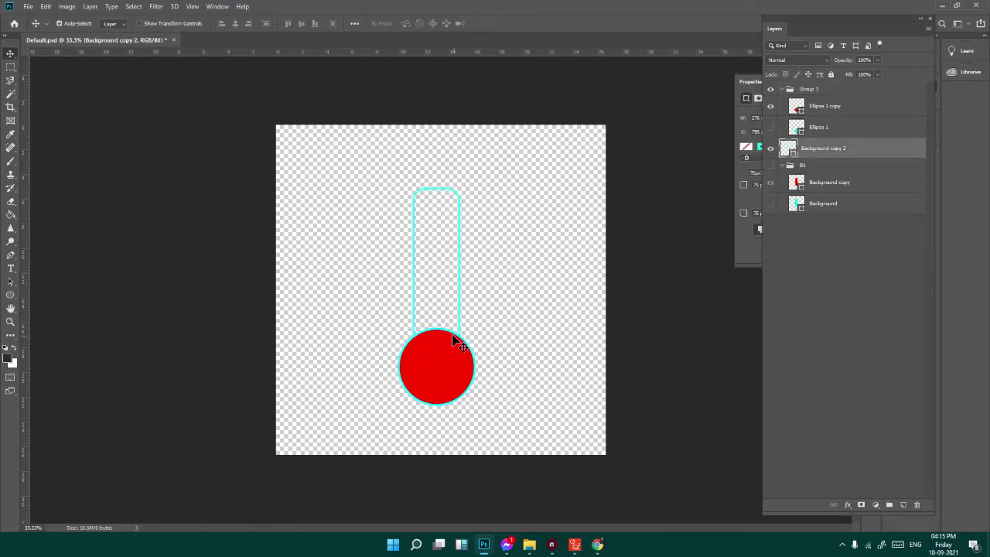
pyautogui.click(806, 169)
pyautogui.click(782, 165)
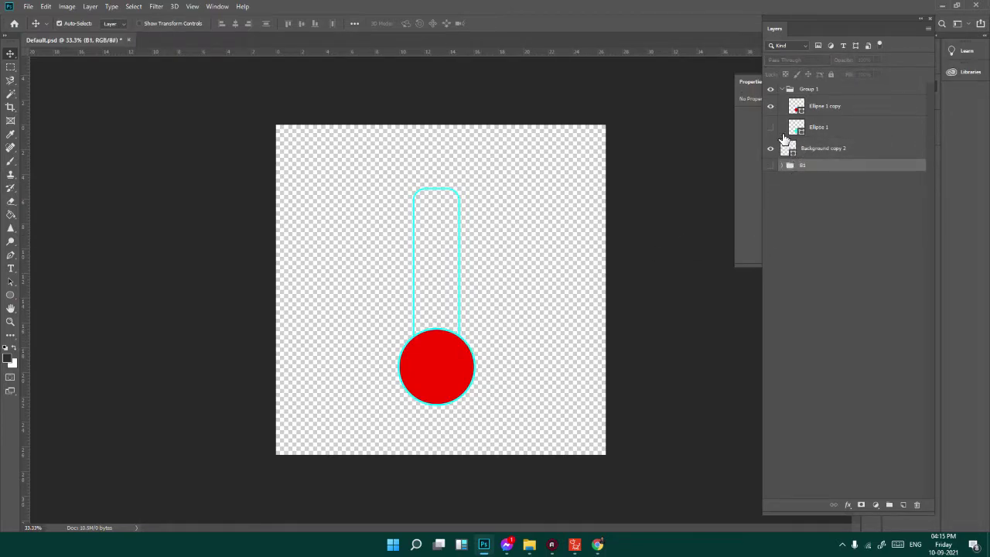
pyautogui.click(782, 89)
# Review the three top-level layer entries and make the B1 group visible.
pyautogui.click(806, 93)
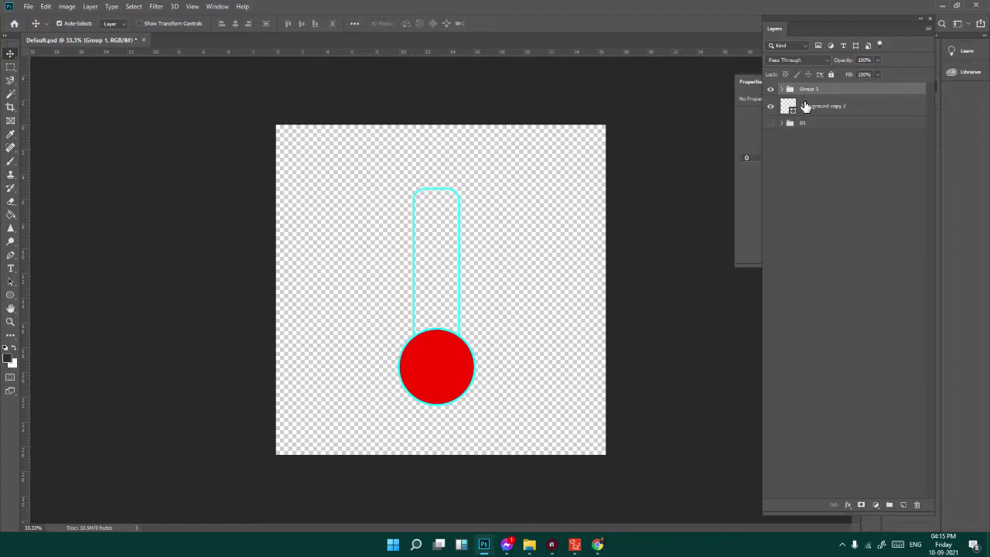
pyautogui.click(804, 106)
pyautogui.click(818, 125)
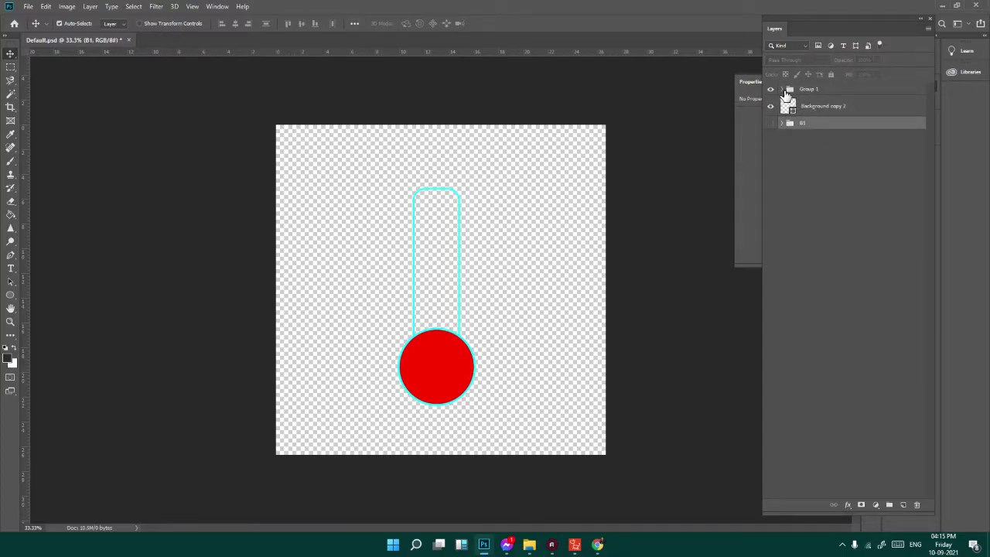
pyautogui.click(771, 124)
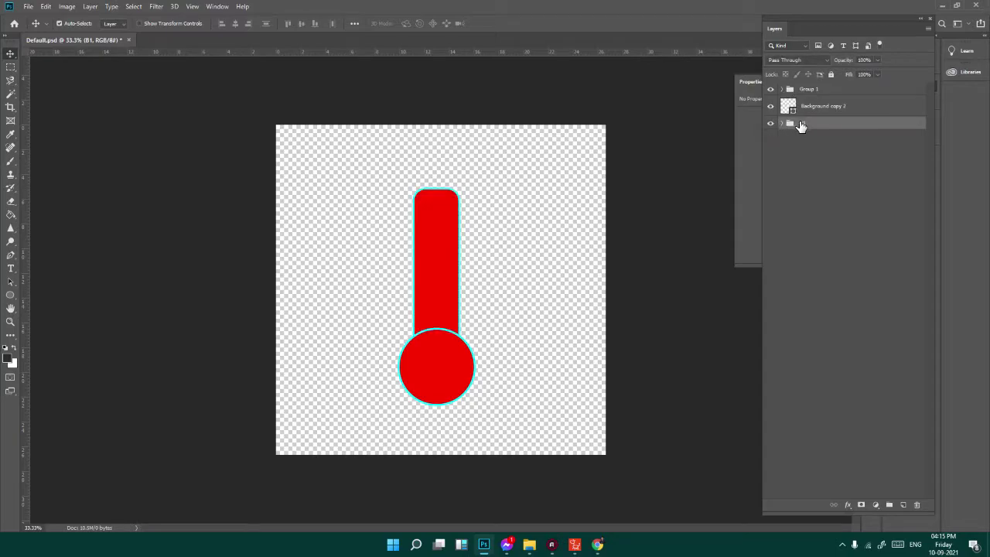
# Save the thermometer PSD and import it into Cartoon Animator 4 as a prop.
pyautogui.hotkey('ctrl', 's')
pyautogui.click(575, 547)
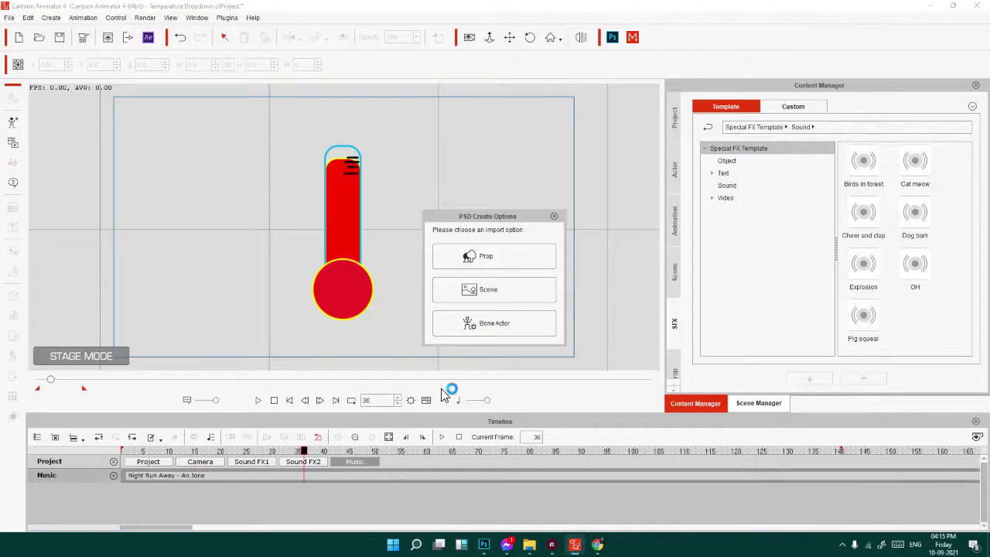
pyautogui.click(504, 256)
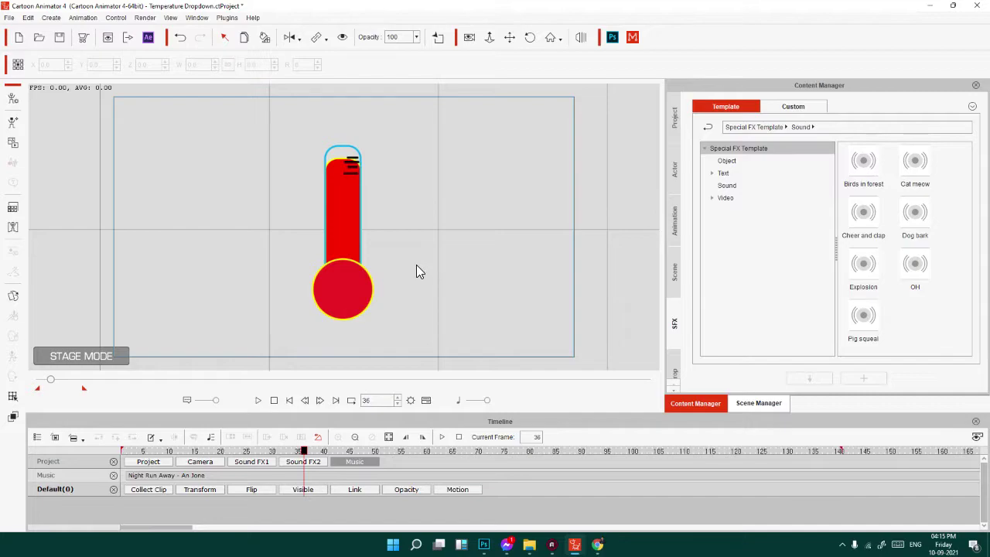
# Try to delete the old small thermometer prop and move the new one toward the stage's middle, and undo both changes.
pyautogui.scroll(-5, 486, 345)
pyautogui.moveTo(453, 295); pyautogui.dragTo(332, 270)
pyautogui.click(240, 184)
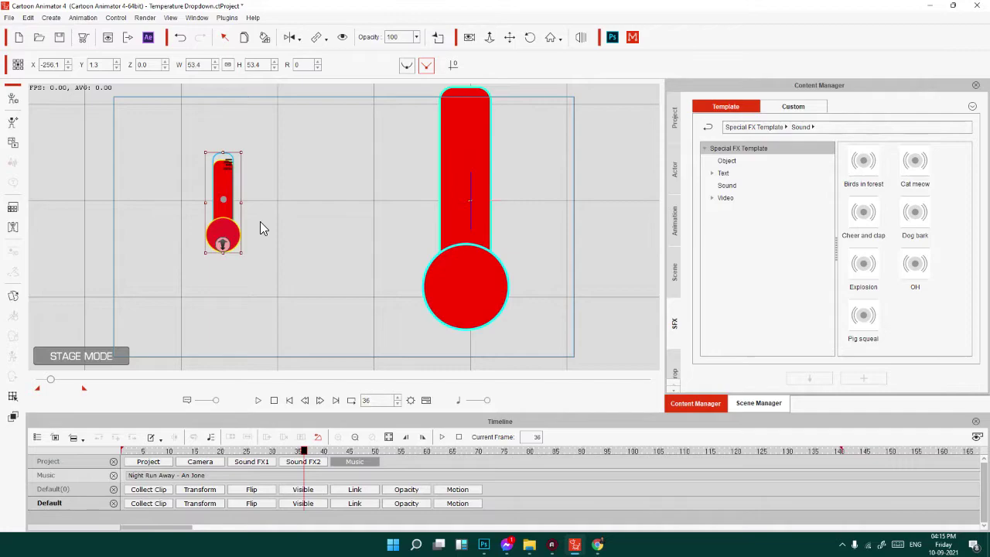
pyautogui.press('Delete')
pyautogui.moveTo(470, 285); pyautogui.dragTo(349, 294)
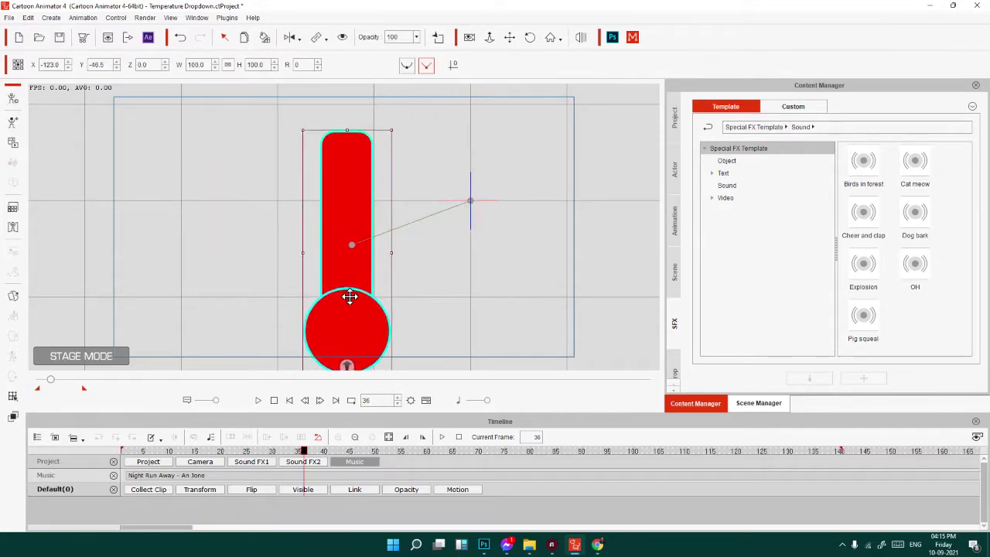
pyautogui.hotkey('ctrl', 'z')
pyautogui.hotkey('ctrl', 'z')
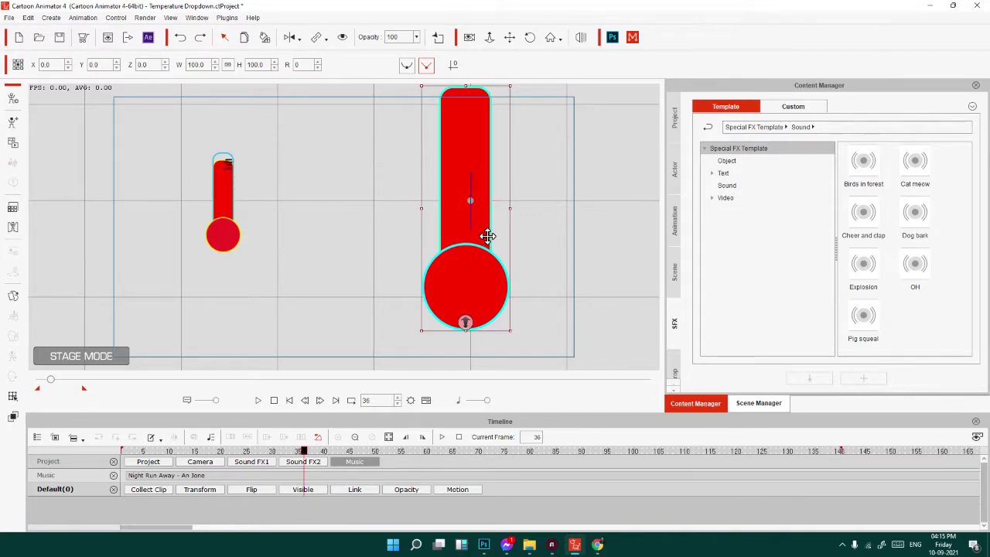
# Switch to Photoshop, add a new layer group above Group 1 and name it +L1.
pyautogui.hotkey('alt', 'Tab')
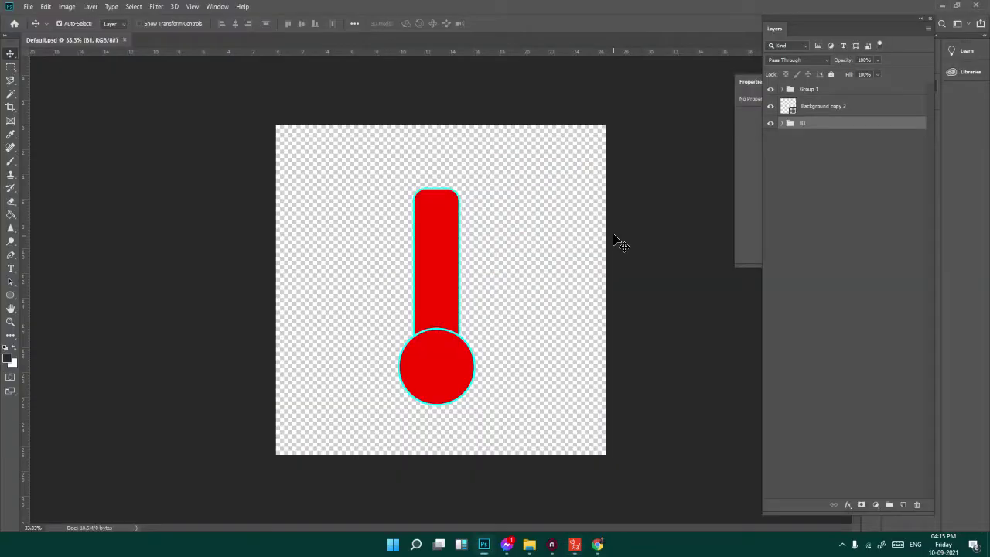
pyautogui.click(846, 93)
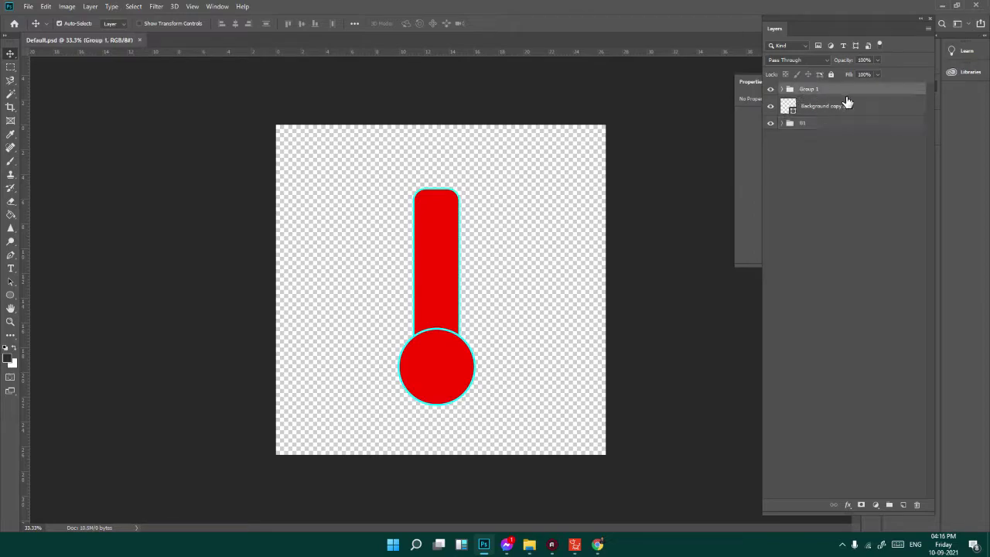
pyautogui.click(891, 506)
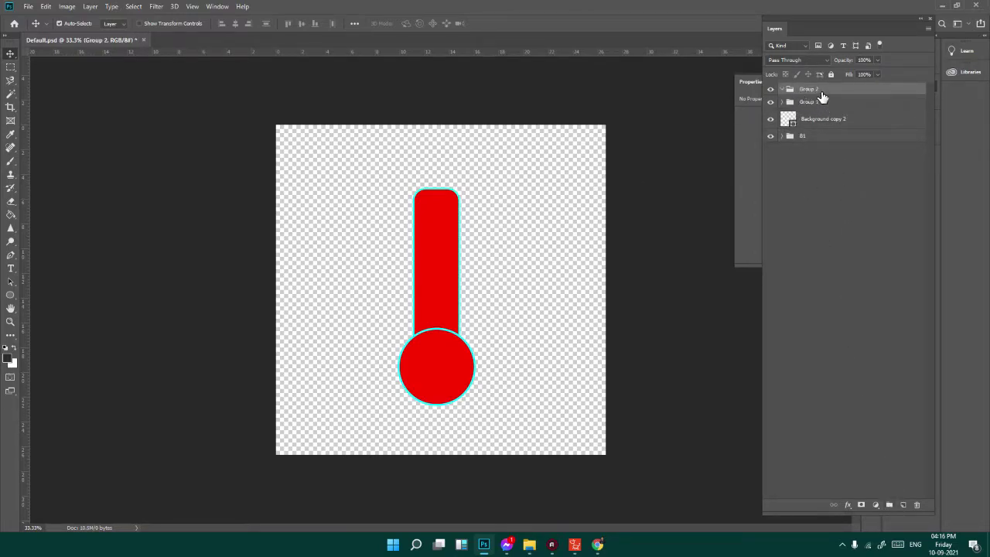
pyautogui.doubleClick(803, 92)
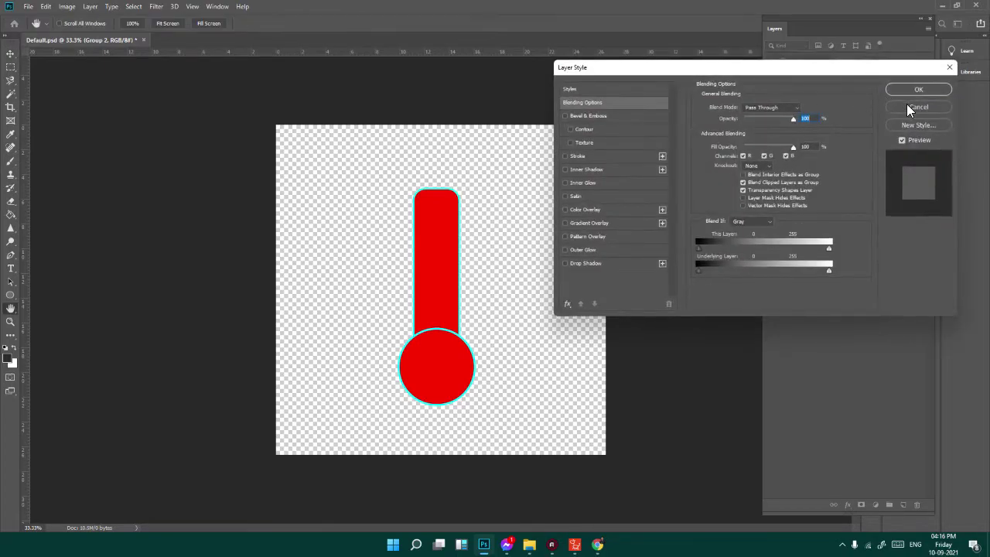
pyautogui.click(907, 104)
pyautogui.doubleClick(809, 88)
pyautogui.click(805, 89)
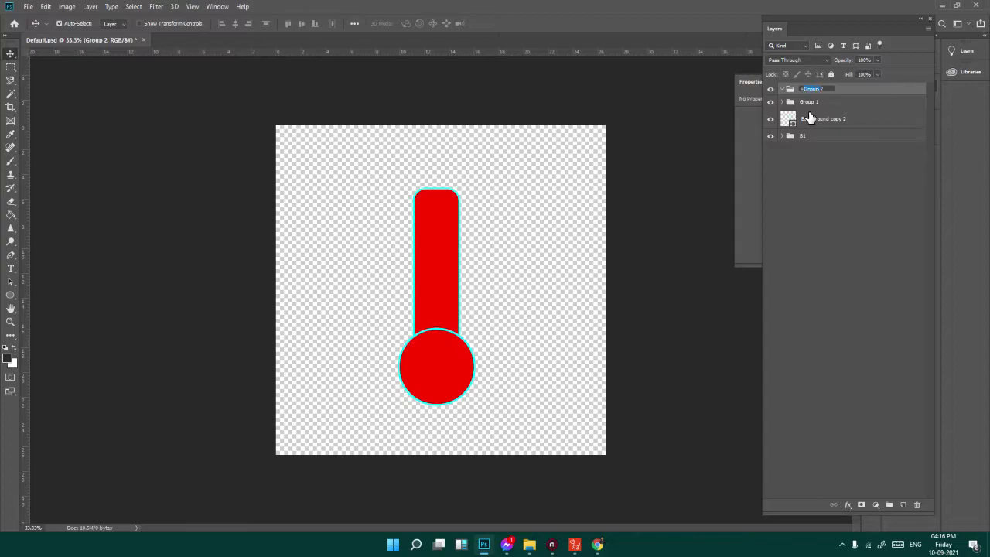
pyautogui.write('+L1')
pyautogui.press('Return')
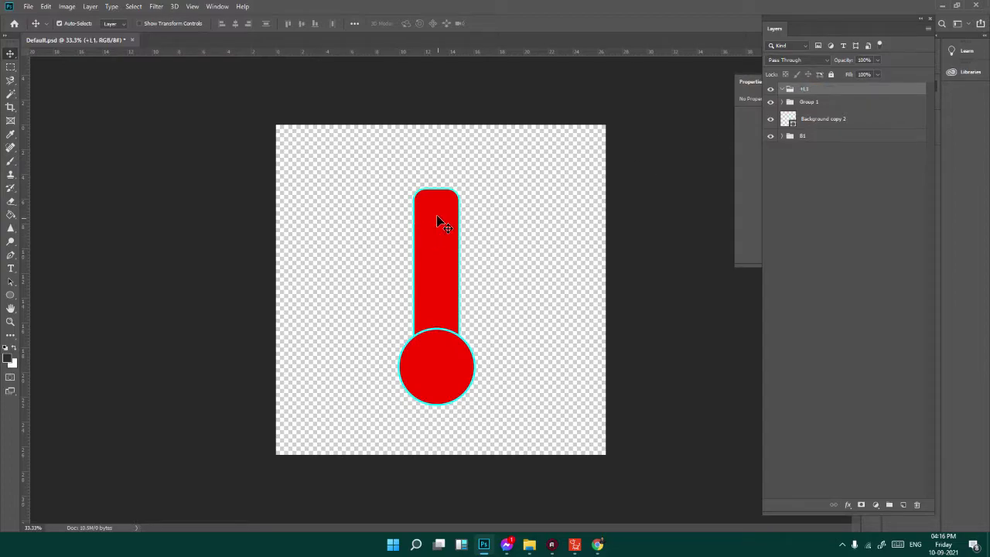
pyautogui.click(10, 295)
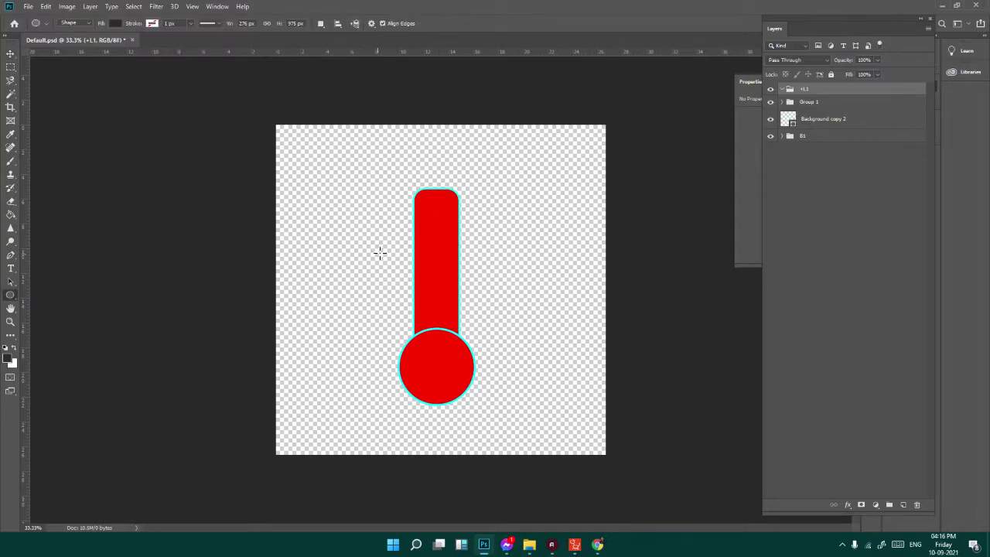
pyautogui.moveTo(432, 203); pyautogui.dragTo(464, 207)
pyautogui.hotkey('ctrl', 'z')
pyautogui.click(10, 66)
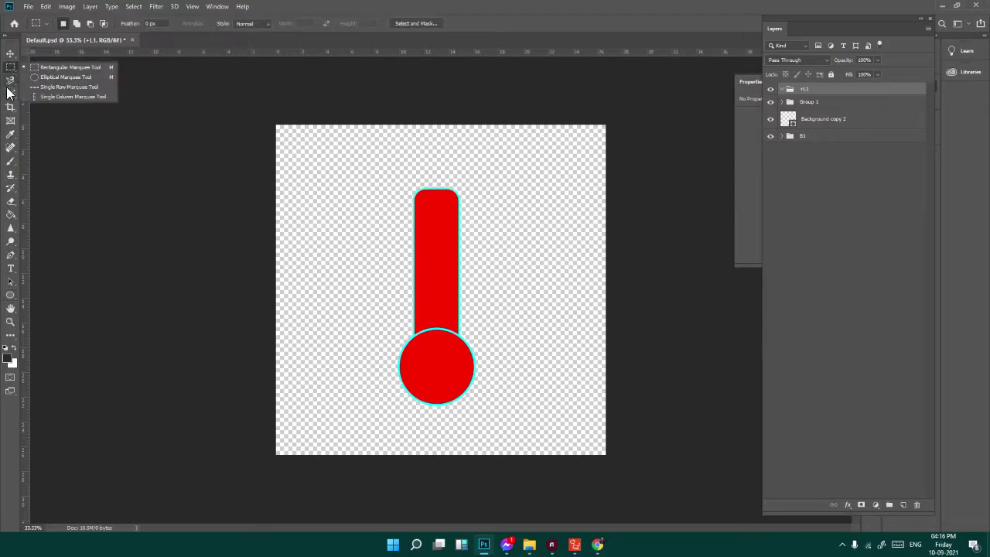
# Draw a dark horizontal tick rectangle about 96 by 18 px inside the red tube near its upper right edge, in the +L1 group.
pyautogui.click(11, 296)
pyautogui.click(46, 296)
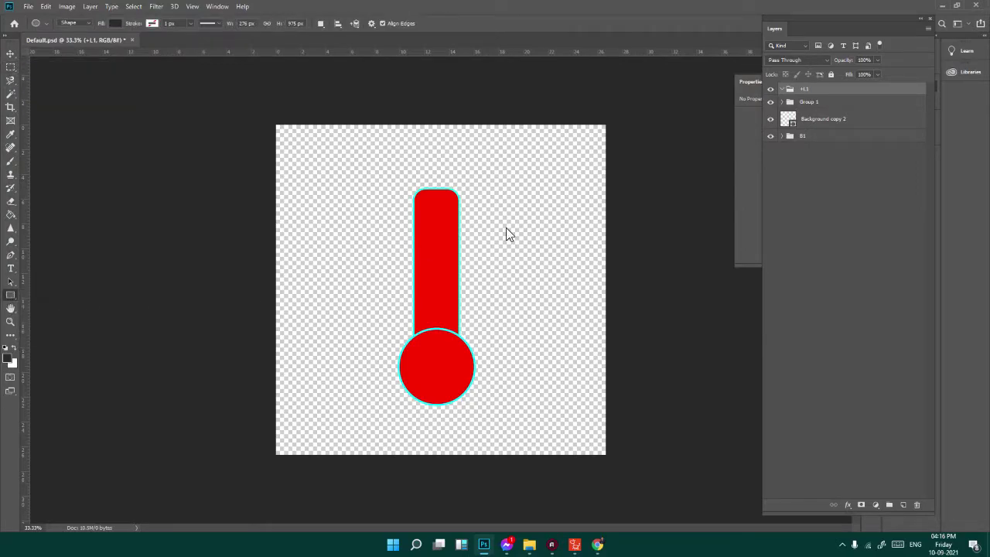
pyautogui.moveTo(439, 205); pyautogui.dragTo(453, 207)
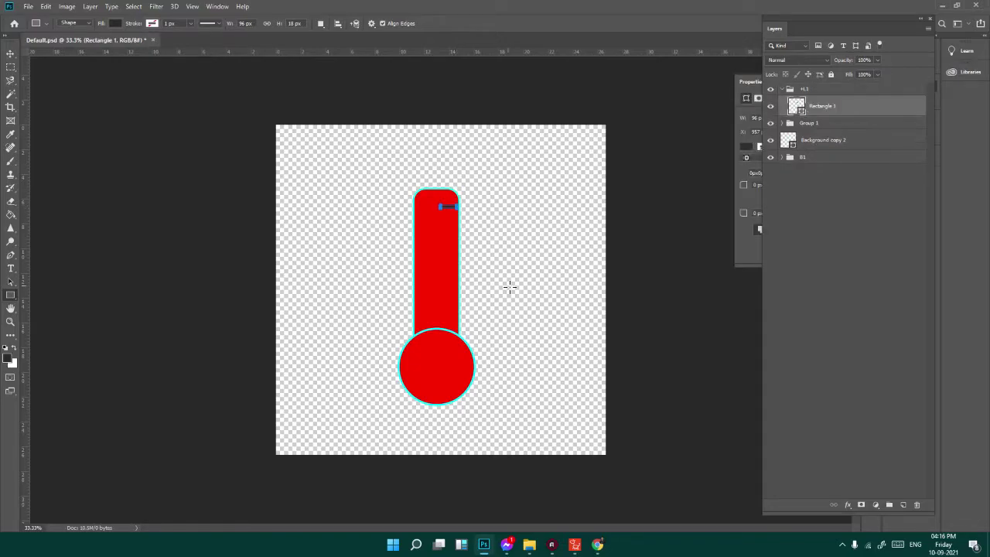
# Add three more dark tick rectangles of alternating length below the first one, the lowest about 118 by 11 px.
pyautogui.hotkey('ctrl', '+')
pyautogui.hotkey('ctrl', '+')
pyautogui.hotkey('ctrl', '+')
pyautogui.moveTo(509, 287); pyautogui.dragTo(506, 456)
pyautogui.moveTo(419, 256); pyautogui.dragTo(482, 277)
pyautogui.moveTo(421, 290); pyautogui.dragTo(482, 295)
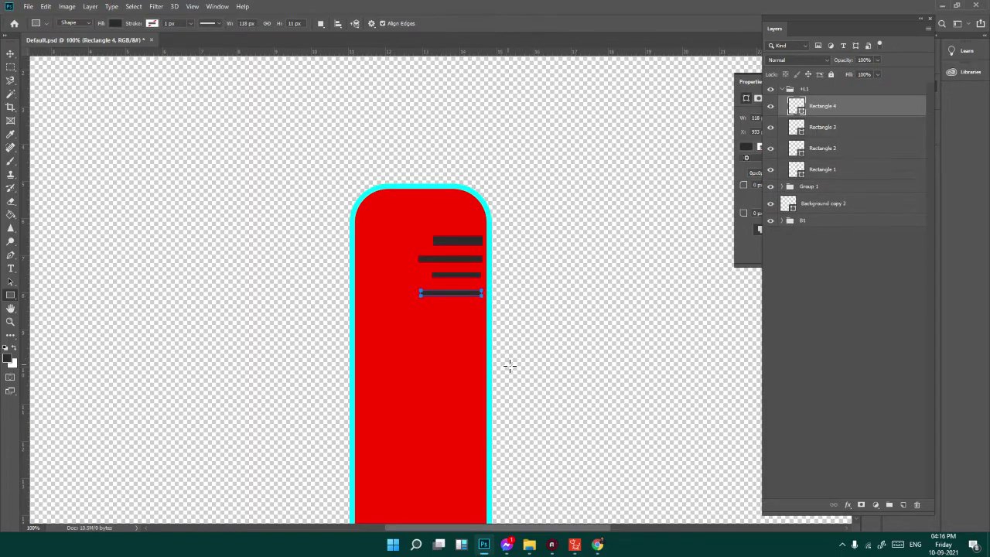
# Select and collapse the +L1 group in the layer stack.
pyautogui.press('space')
pyautogui.moveTo(443, 351); pyautogui.dragTo(384, 291)
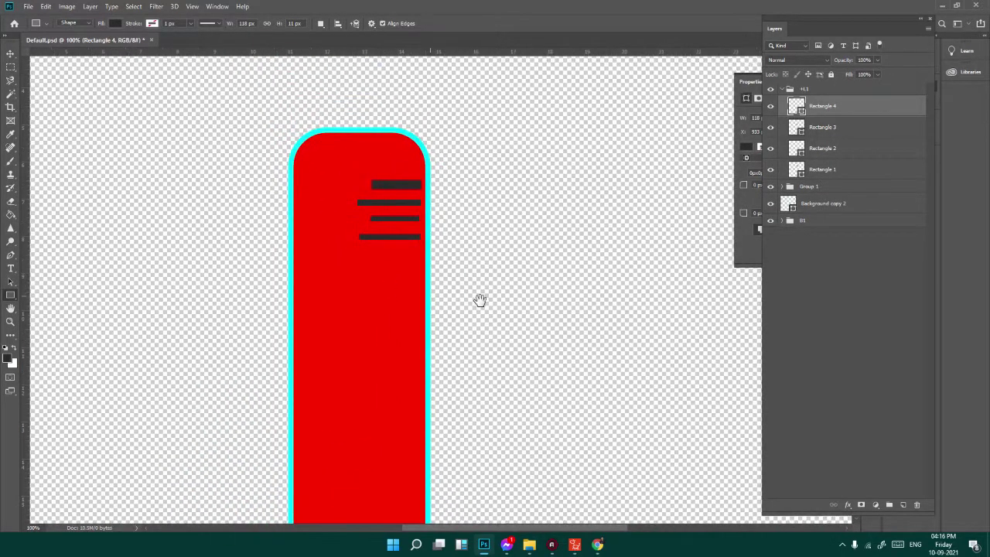
pyautogui.click(791, 90)
pyautogui.click(781, 89)
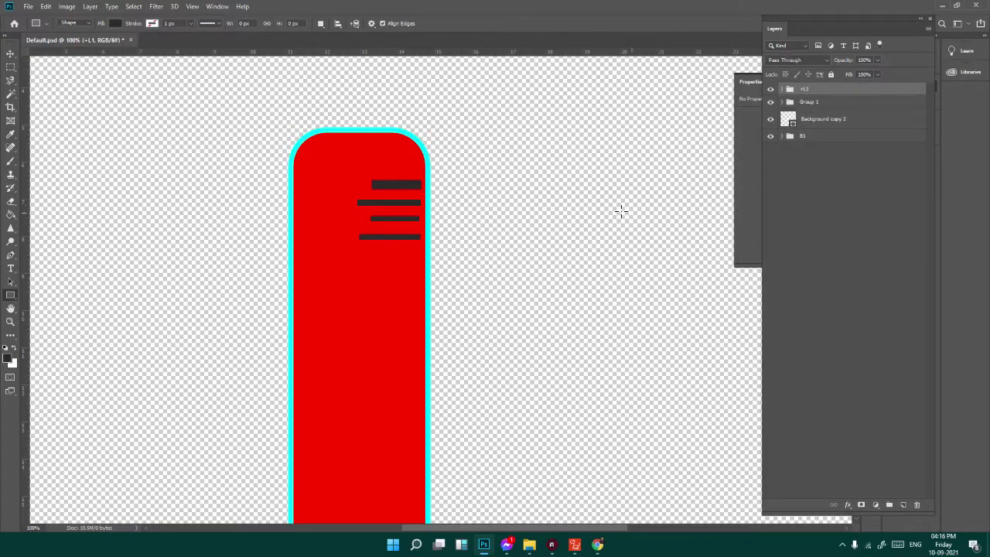
# Switch to Cartoon Animator 4, delete the old small thermometer prop and move the new one to about X -150.8, Y -26.2.
pyautogui.hotkey('alt', 'Tab')
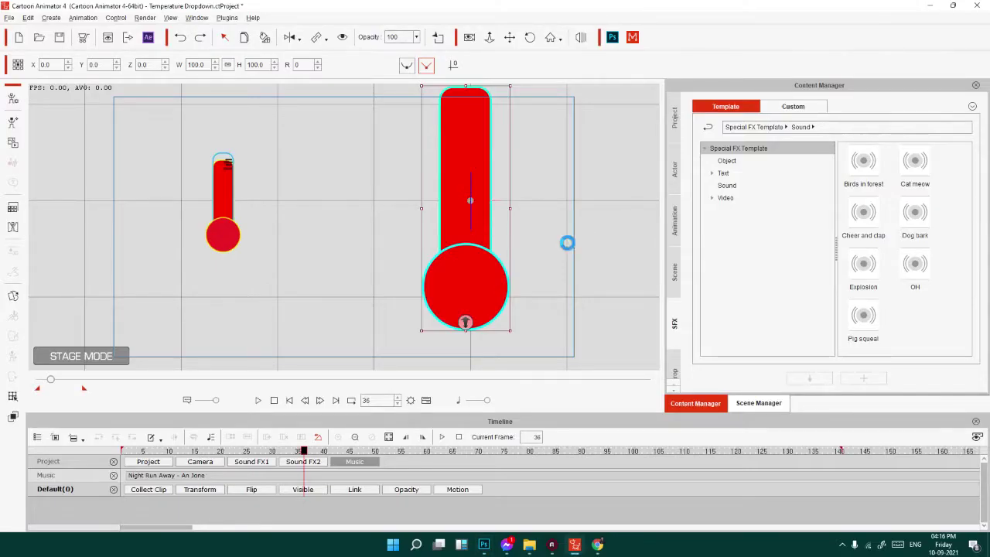
pyautogui.click(218, 192)
pyautogui.press('Delete')
pyautogui.moveTo(464, 210); pyautogui.dragTo(341, 221)
# Remove the object animation from the new thermometer prop and return the playhead to frame 1.
pyautogui.rightClick(340, 220)
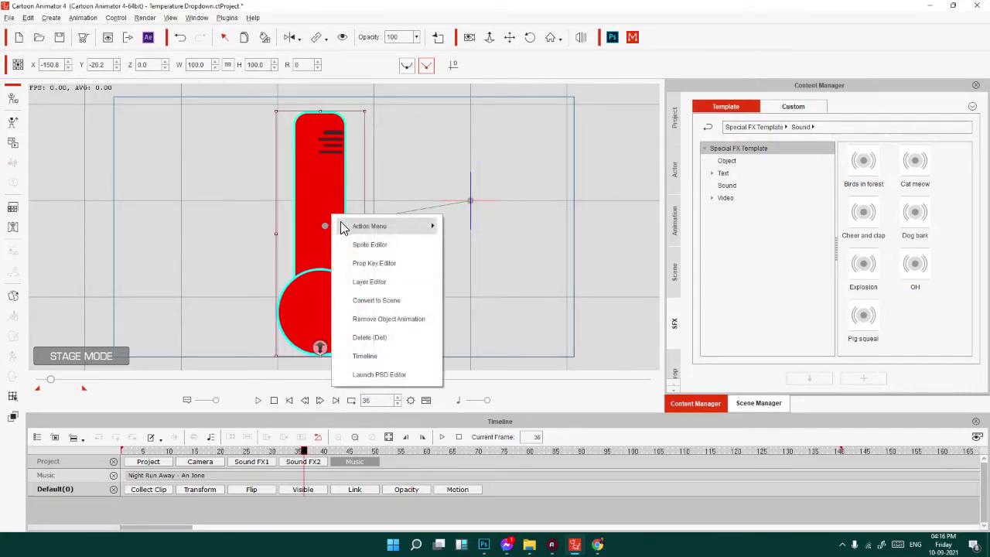
pyautogui.click(364, 314)
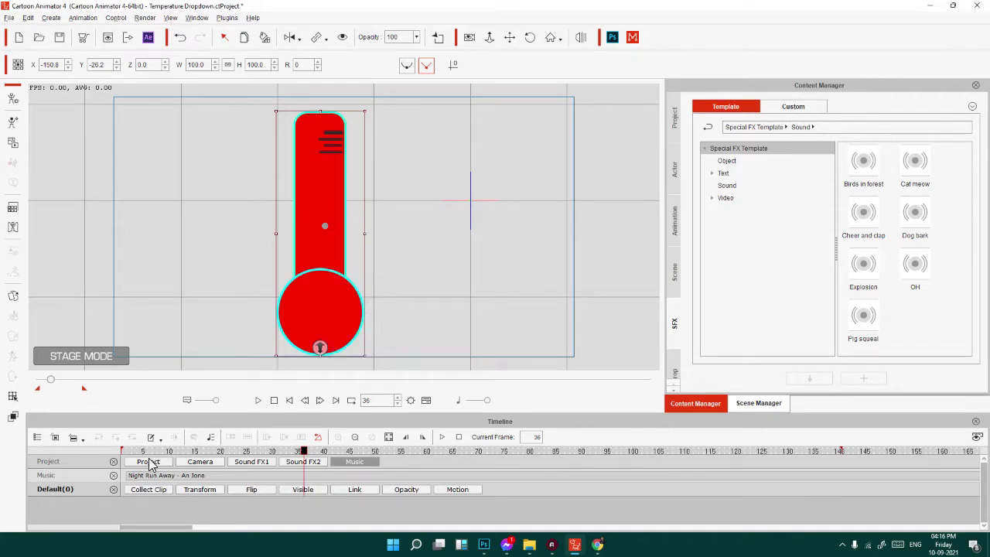
pyautogui.click(274, 400)
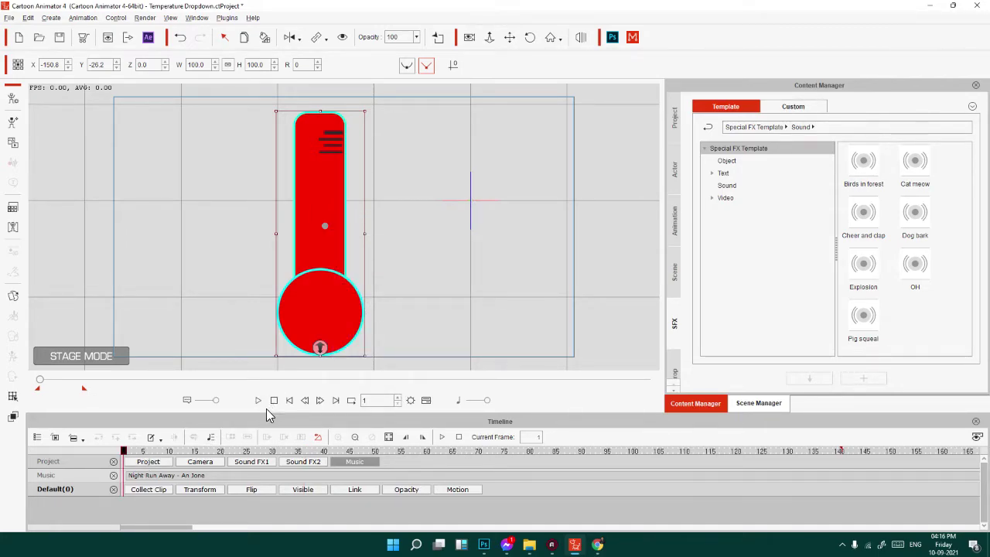
# Delete the Night Run Away music clip from the timeline and show the Scene Manager.
pyautogui.click(265, 474)
pyautogui.press('Delete')
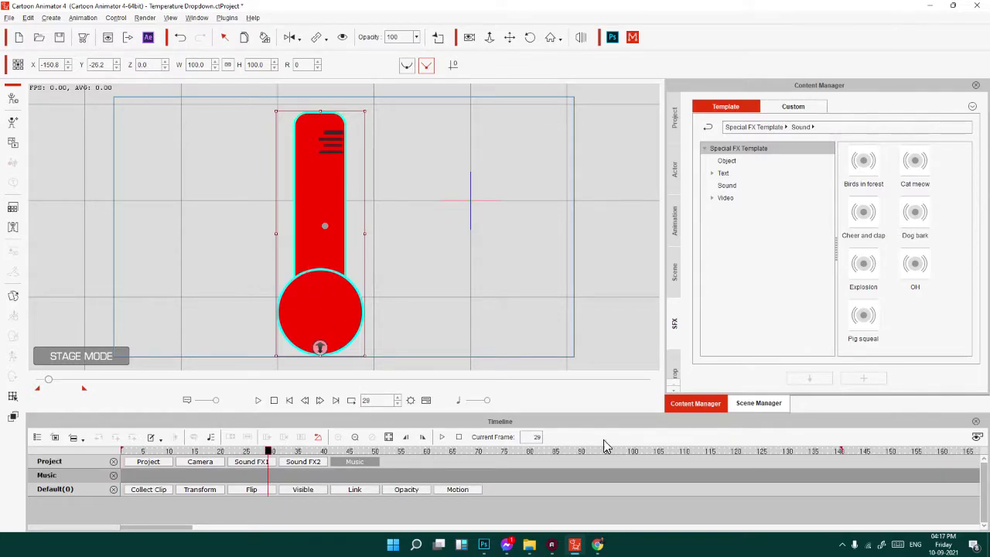
pyautogui.click(780, 403)
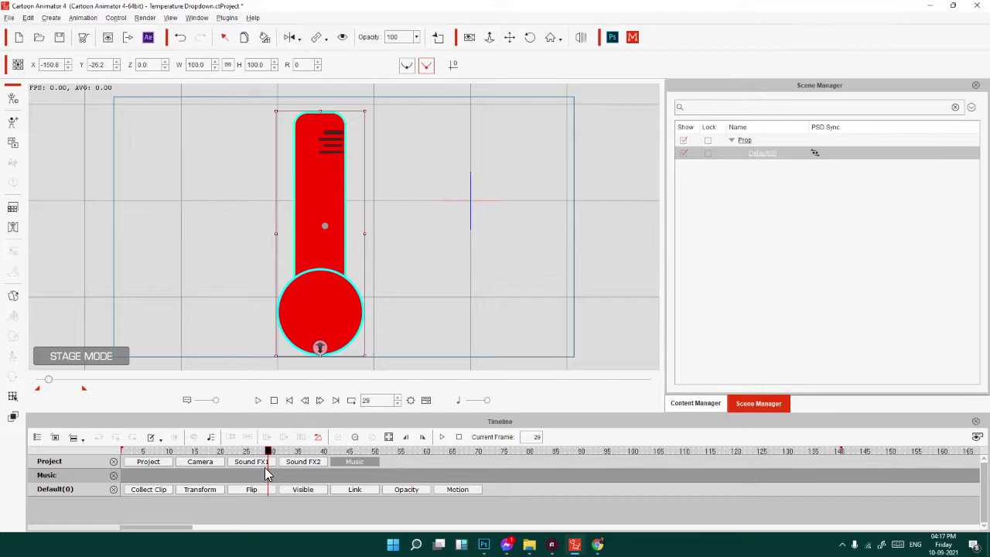
# Clear the thermometer's object animation again from frame 1 and hide the Music track in the timeline.
pyautogui.click(274, 400)
pyautogui.rightClick(331, 237)
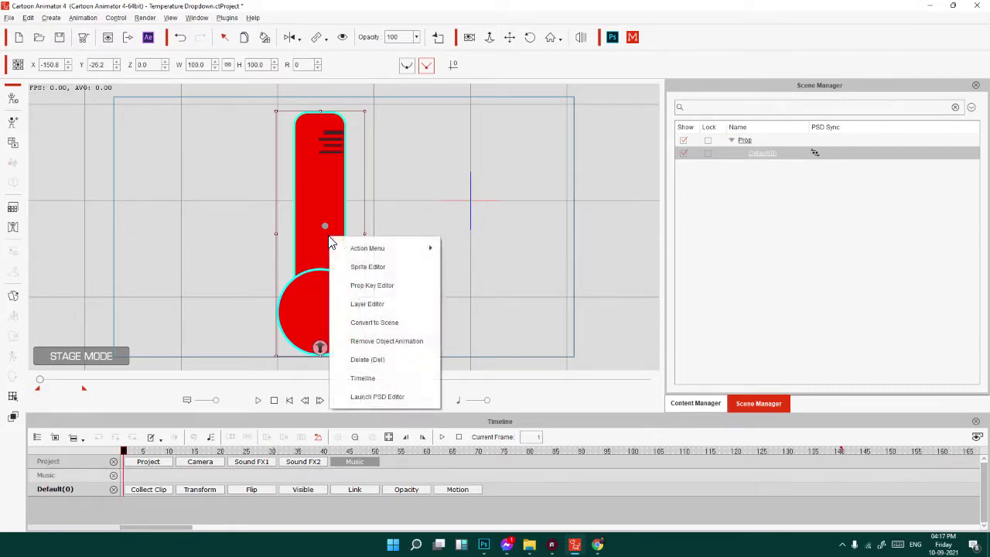
pyautogui.click(362, 339)
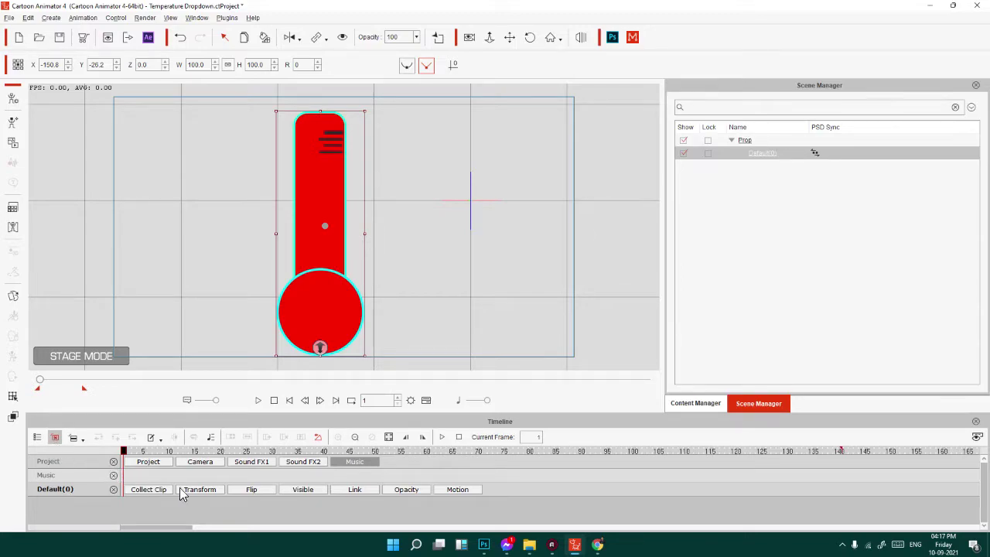
pyautogui.click(352, 463)
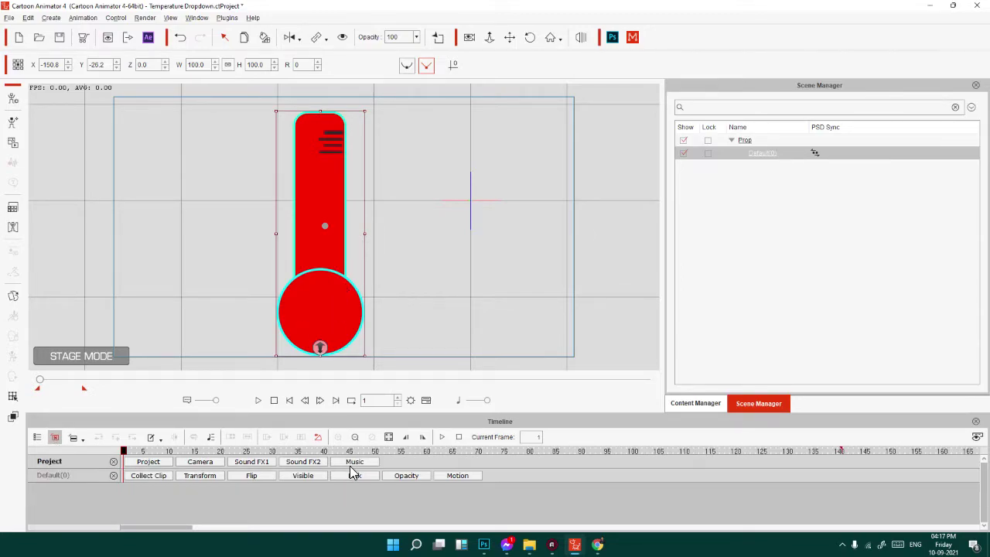
# Move the thermometer prop to about X -118.7, Y -19.8 and remove its object animation.
pyautogui.moveTo(327, 270); pyautogui.dragTo(357, 263)
pyautogui.rightClick(358, 265)
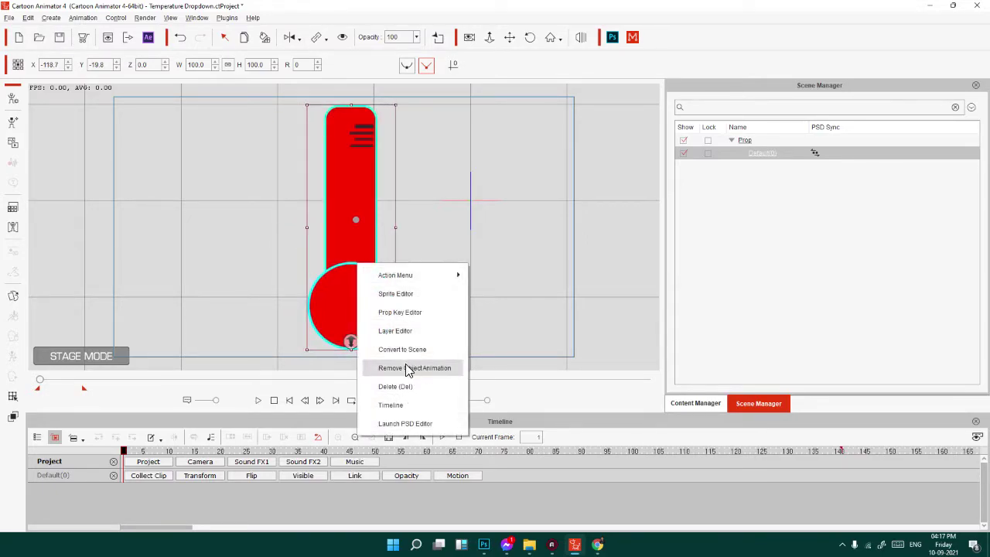
pyautogui.click(408, 370)
pyautogui.rightClick(372, 263)
pyautogui.click(360, 255)
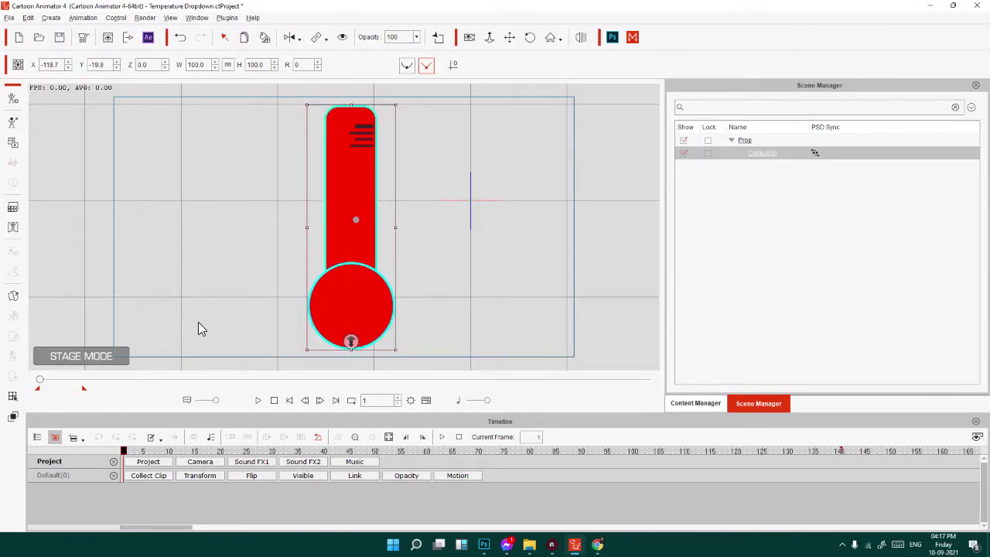
# Extend the playback range to the project's end and open the Prop Key Editor for the thermometer at frame 40.
pyautogui.moveTo(136, 394); pyautogui.dragTo(650, 391)
pyautogui.click(12, 399)
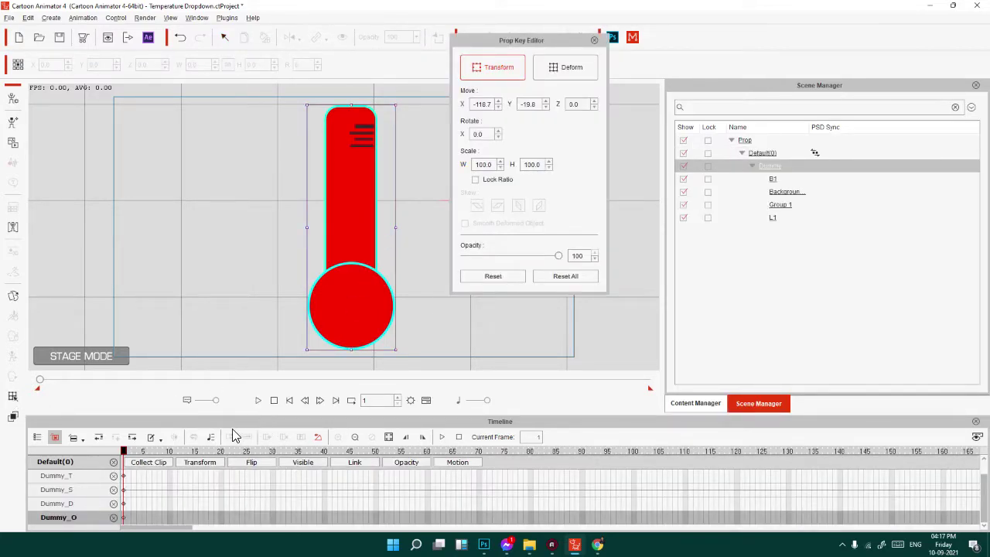
pyautogui.moveTo(125, 451); pyautogui.dragTo(325, 455)
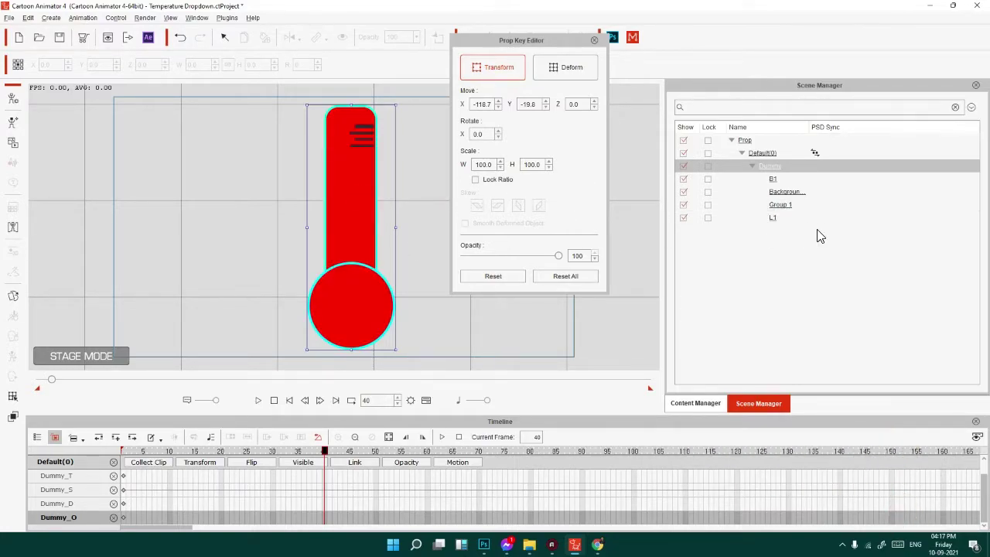
# Try to move the B1 tube and shorten it from its upper end, undo the changes and close the Prop Key Editor.
pyautogui.click(780, 183)
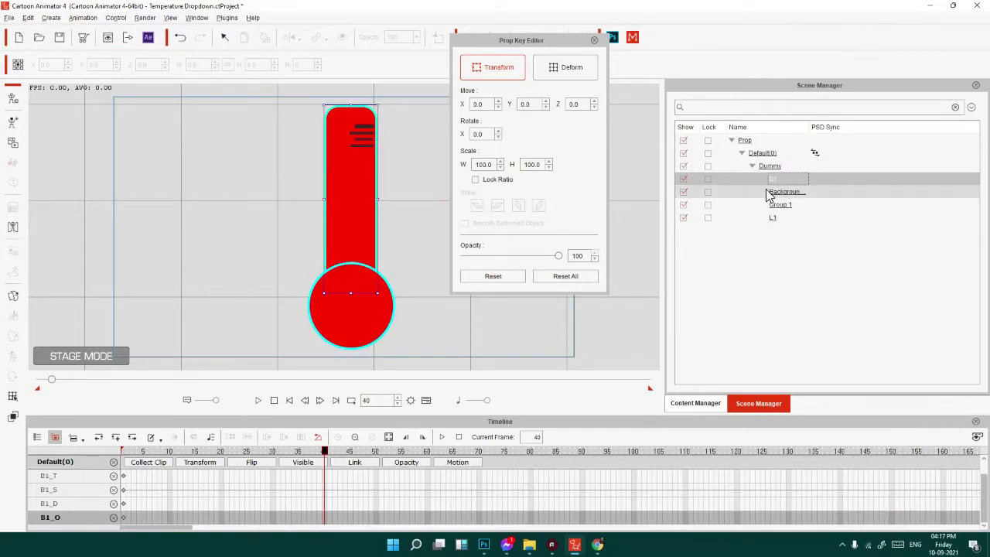
pyautogui.moveTo(354, 110); pyautogui.dragTo(361, 145)
pyautogui.moveTo(351, 105); pyautogui.dragTo(352, 170)
pyautogui.hotkey('ctrl', 'z')
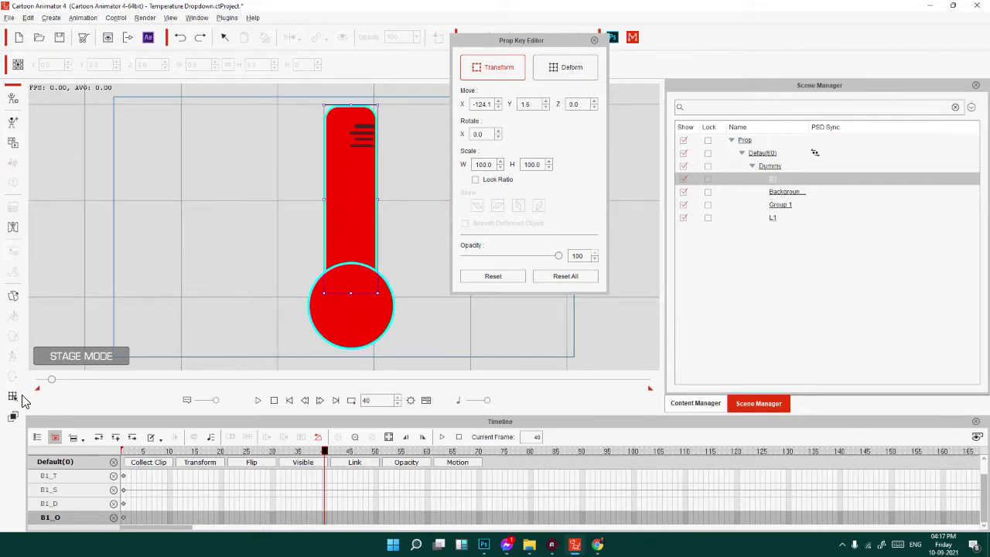
pyautogui.click(594, 39)
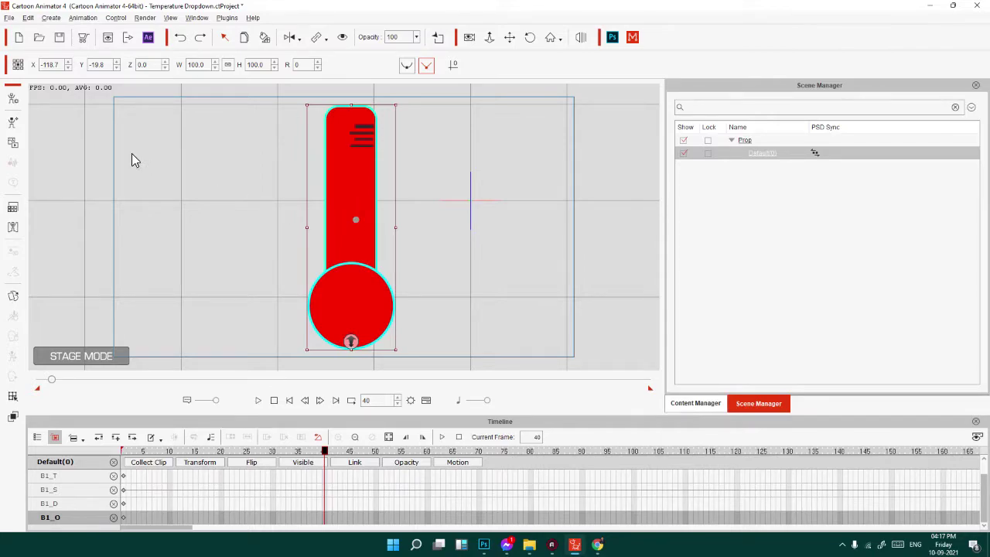
# Close the old Default.psd in Photoshop and launch the thermometer prop from Cartoon Animator into the PSD editor at scale 1.0.
pyautogui.rightClick(352, 188)
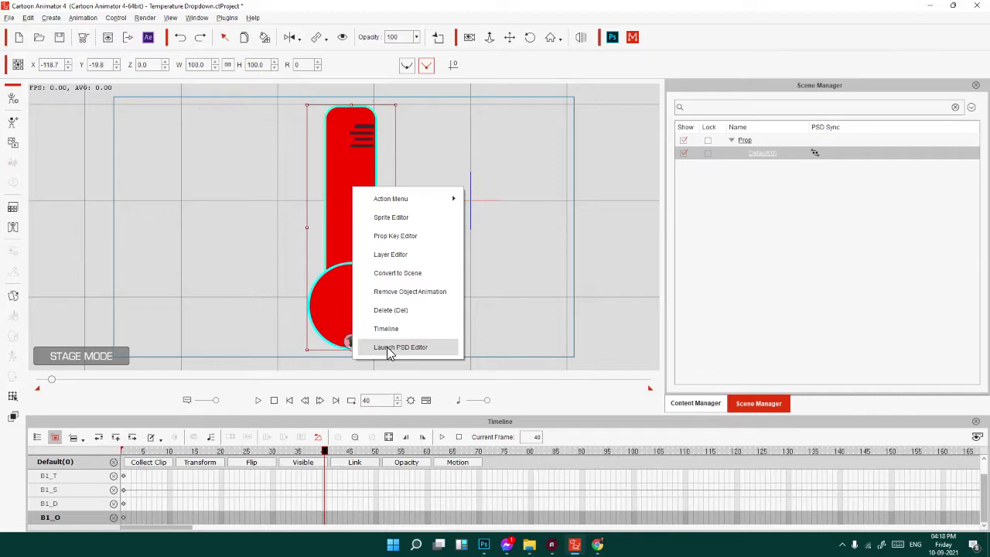
pyautogui.click(483, 547)
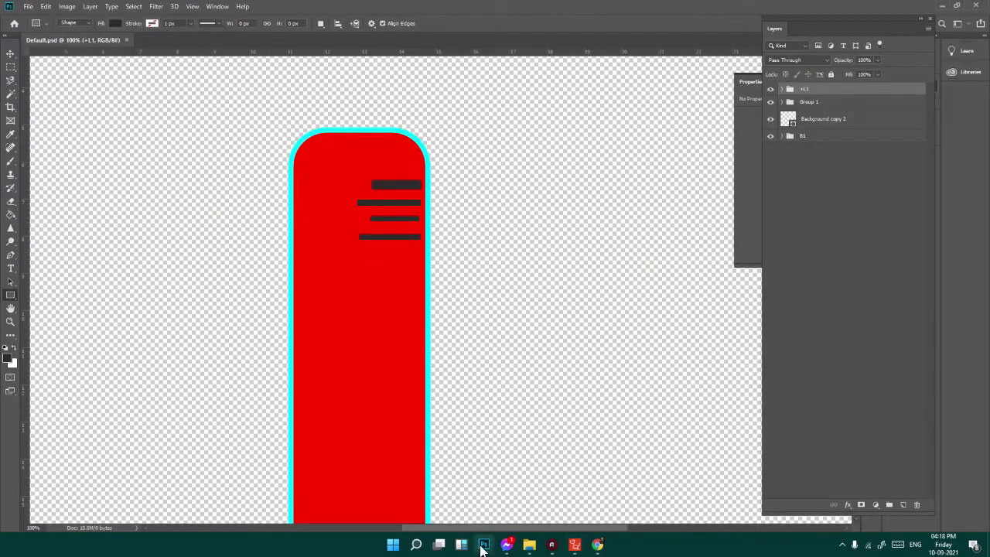
pyautogui.click(126, 39)
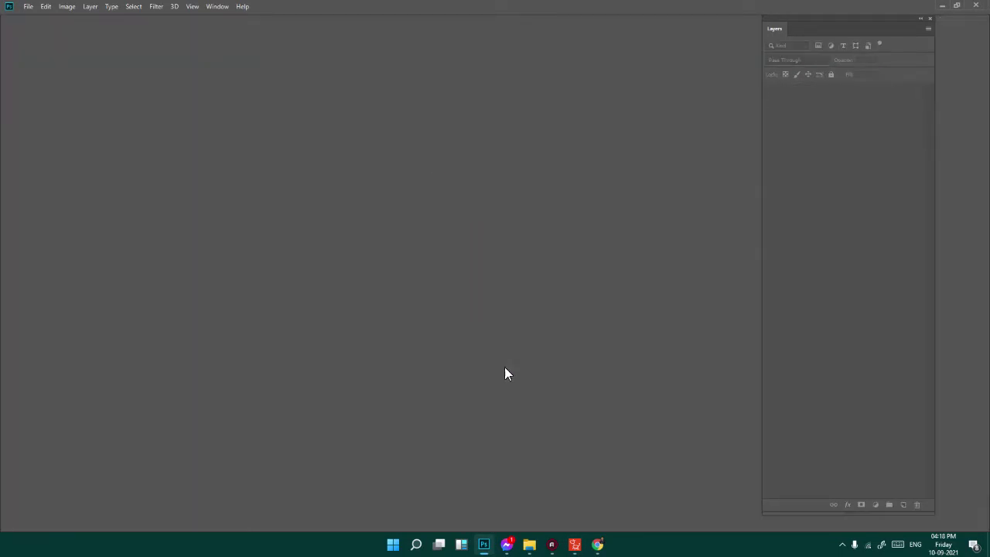
pyautogui.click(571, 543)
pyautogui.rightClick(354, 194)
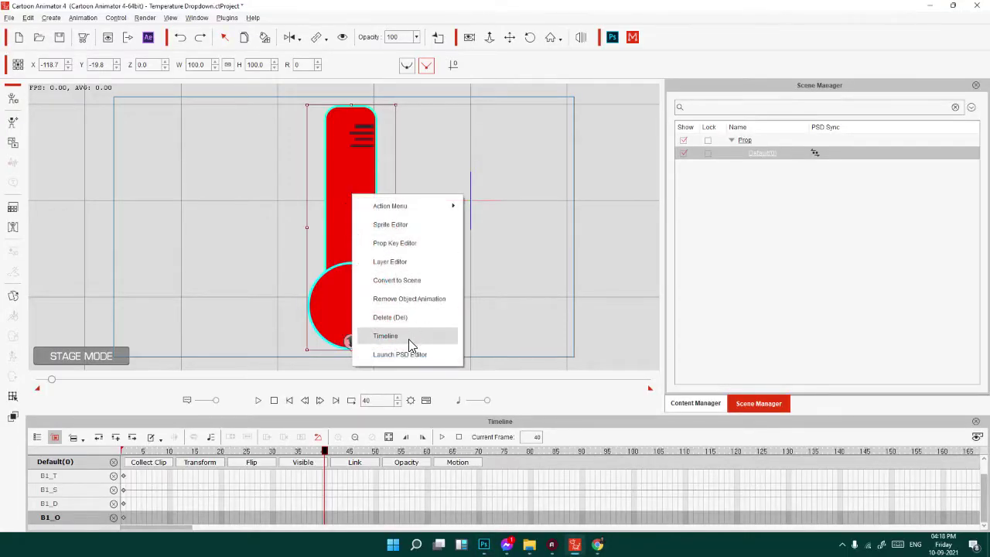
pyautogui.click(391, 355)
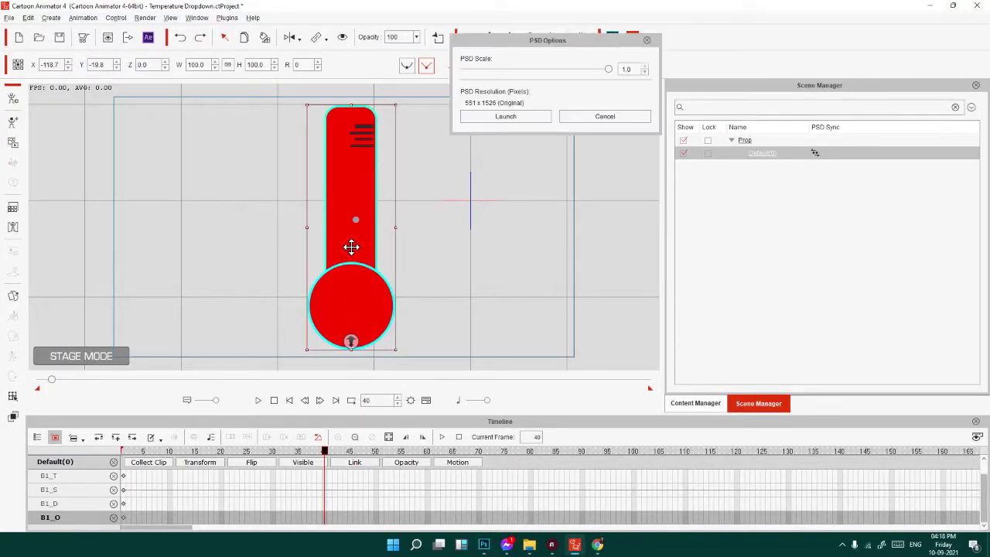
pyautogui.click(530, 117)
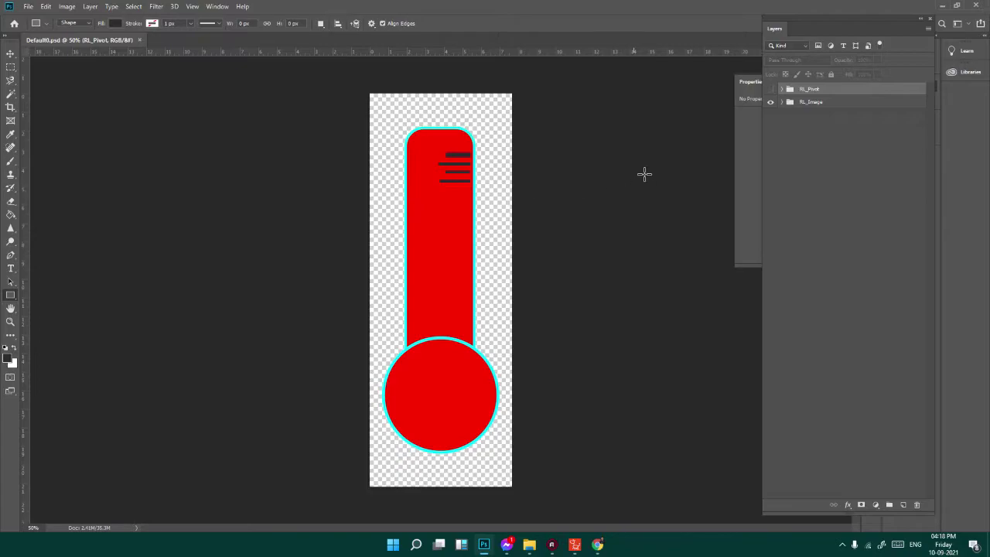
# Show and expand the RL_Pivot group and activate the Move tool.
pyautogui.click(771, 90)
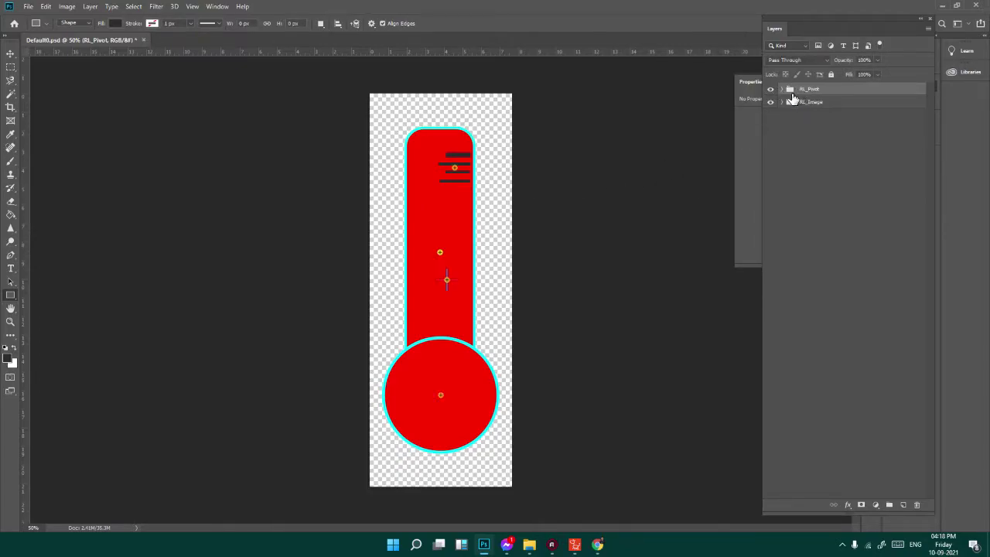
pyautogui.click(783, 89)
pyautogui.click(783, 89)
pyautogui.click(11, 54)
# Try to move the tube's pivot directly on the canvas and undo the accidental shift of the red tube.
pyautogui.moveTo(441, 257); pyautogui.dragTo(443, 298)
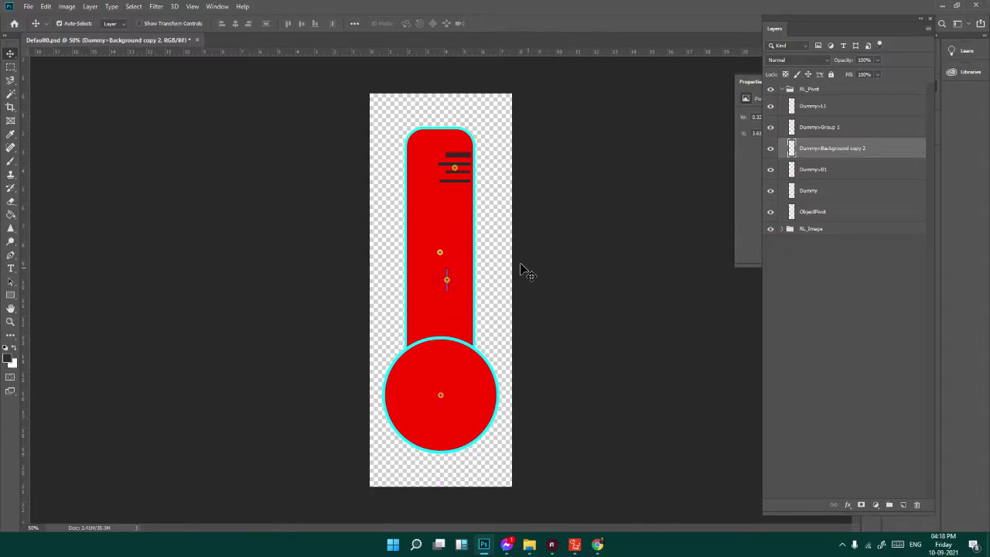
pyautogui.moveTo(424, 214); pyautogui.dragTo(391, 215)
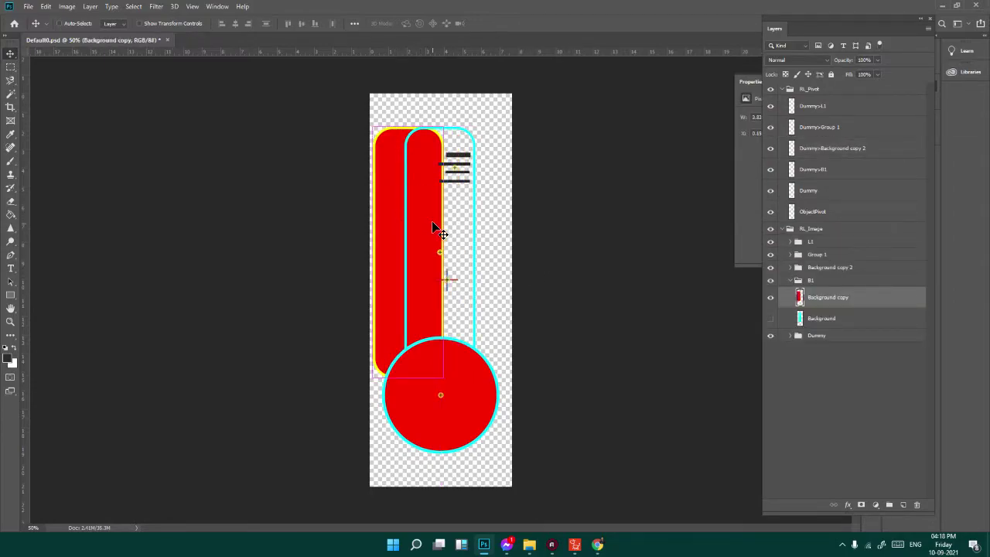
pyautogui.hotkey('ctrl', 'z')
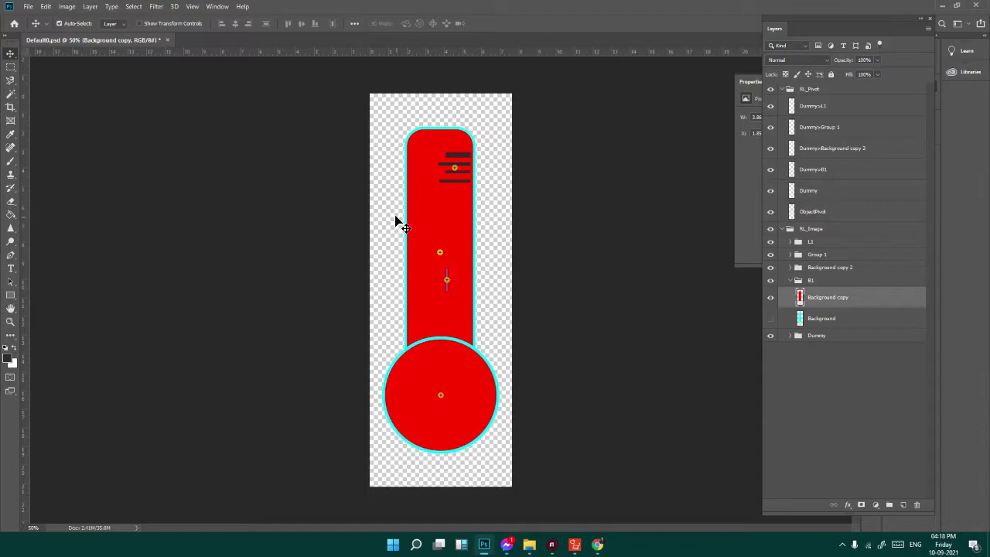
# Select the Dummy>B1 pivot layer and move its pivot down to the lower end of the tube.
pyautogui.click(814, 283)
pyautogui.click(809, 172)
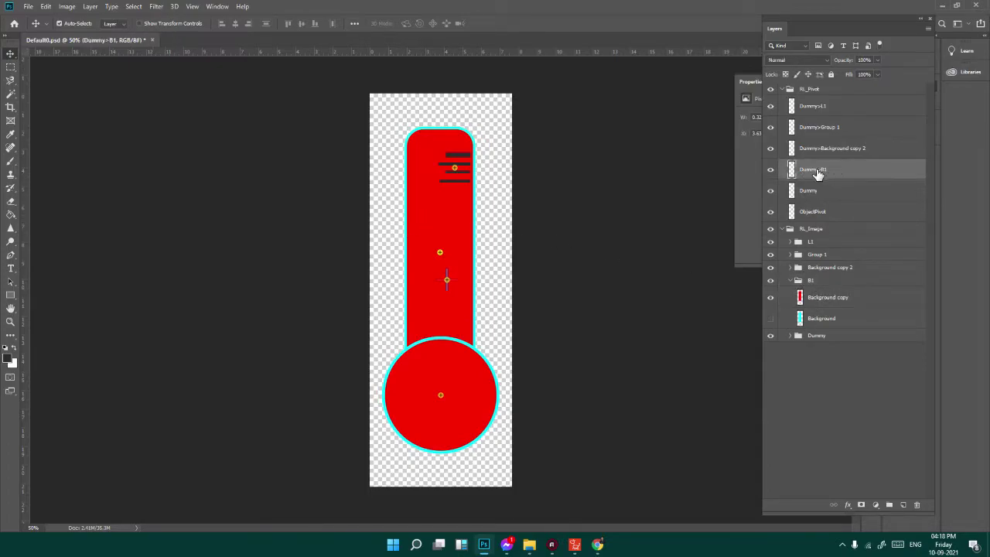
pyautogui.press('ctrl')
pyautogui.moveTo(532, 237)
pyautogui.mouseDown()
pyautogui.moveTo(531, 305)
pyautogui.moveTo(440, 318)
pyautogui.mouseUp()
pyautogui.moveTo(582, 298); pyautogui.dragTo(582, 354)
# Switch back to Cartoon Animator and, in the Prop Key Editor at frame 40, shorten B1 from its upper end to about 39.7% height.
pyautogui.hotkey('alt', 'Tab')
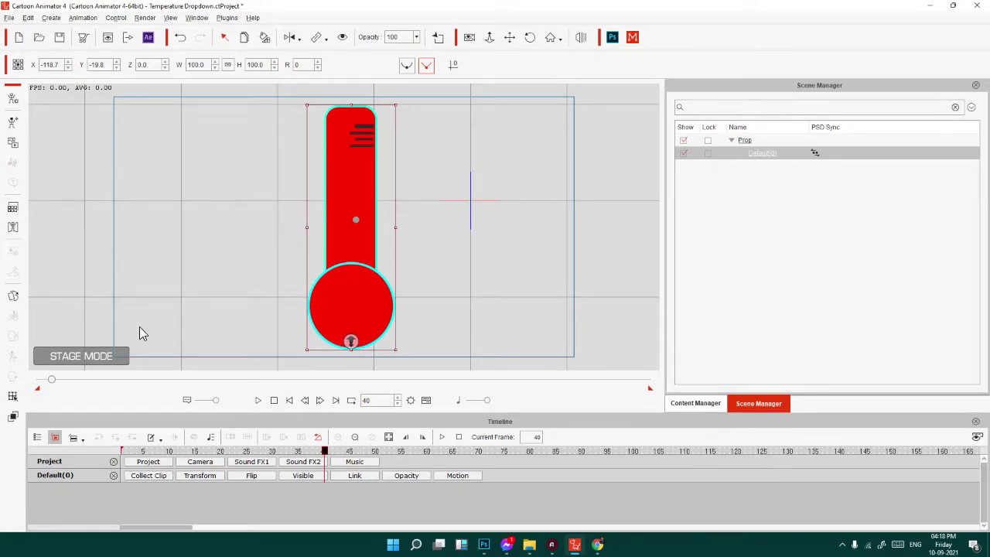
pyautogui.click(13, 395)
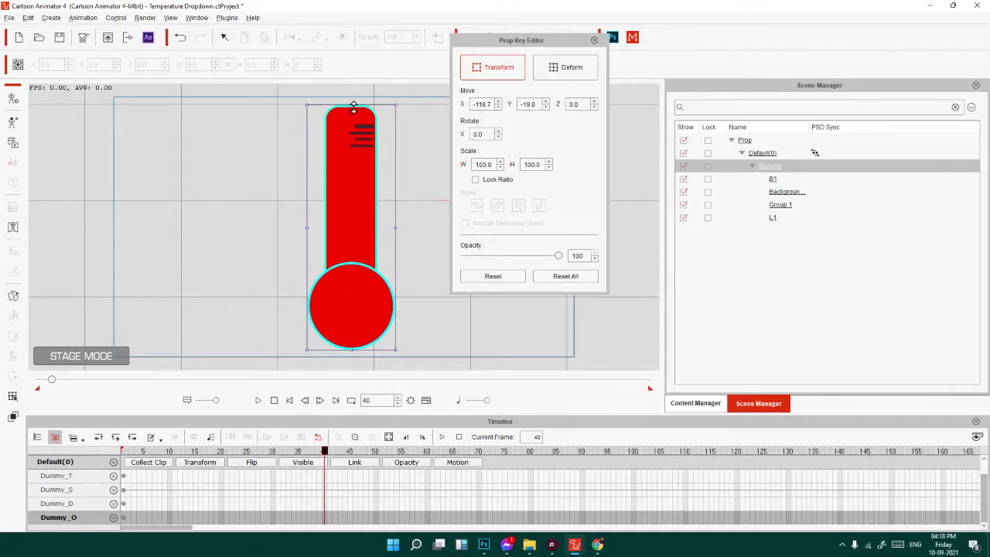
pyautogui.moveTo(354, 106); pyautogui.dragTo(353, 113)
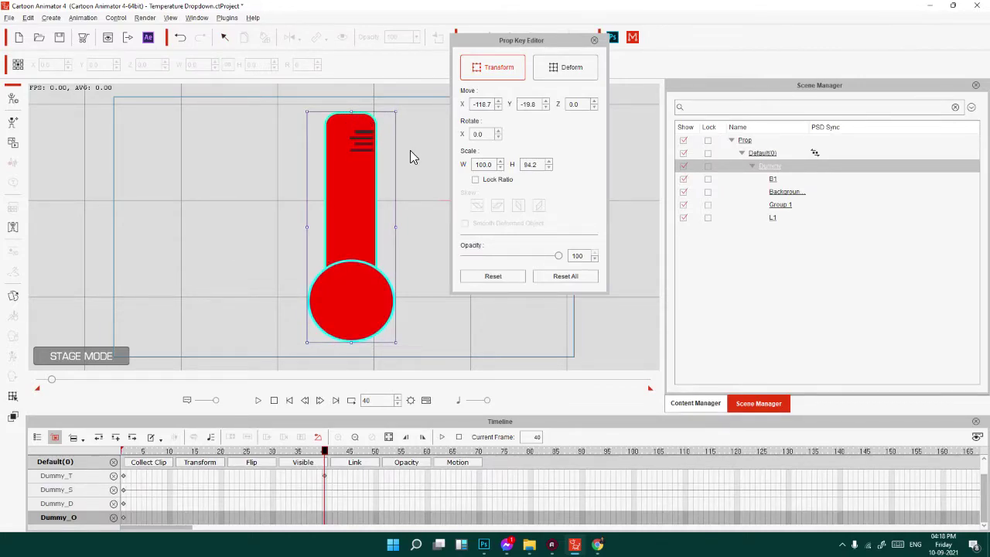
pyautogui.hotkey('ctrl', 'z')
pyautogui.click(777, 180)
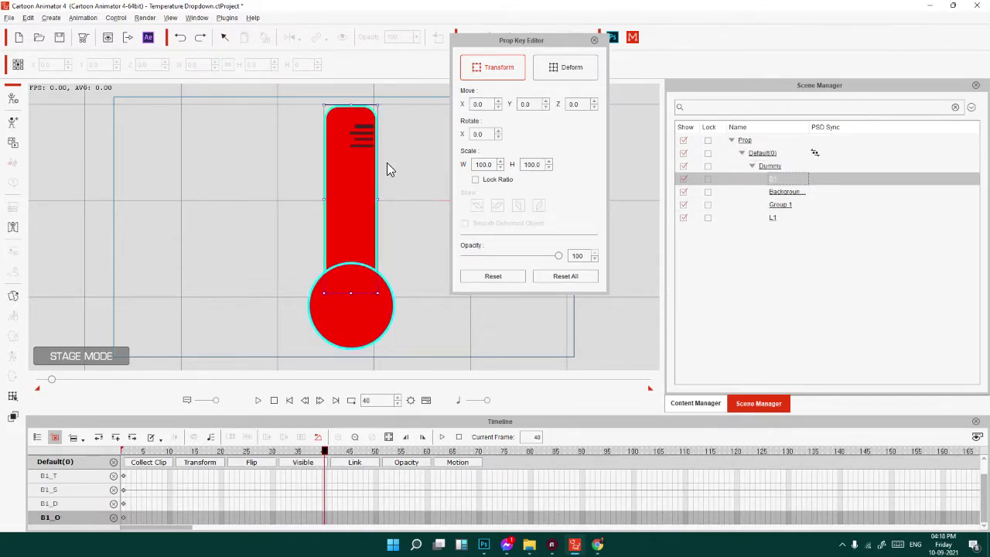
pyautogui.moveTo(353, 110); pyautogui.dragTo(350, 222)
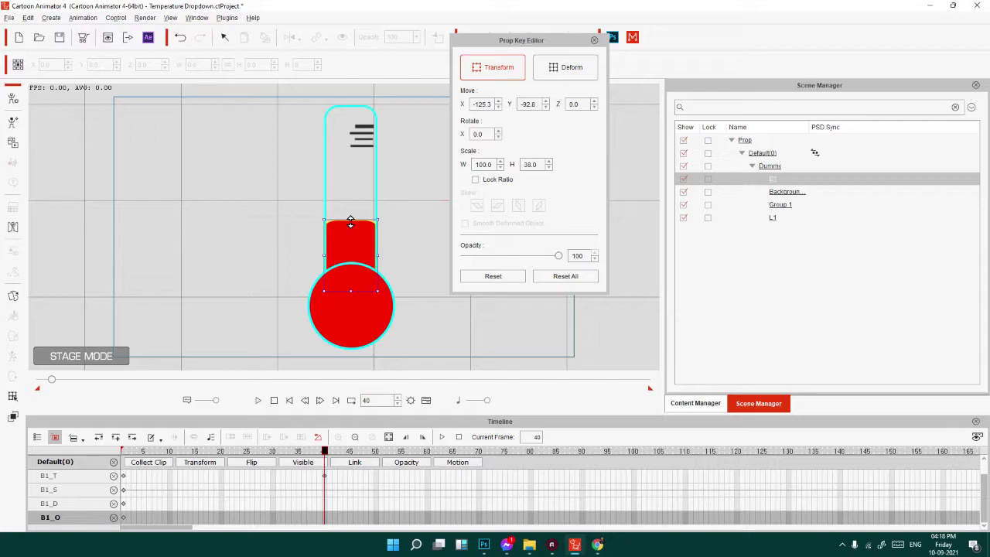
pyautogui.moveTo(351, 222); pyautogui.dragTo(352, 219)
# Preview the temperature drop, move B1's transform key to frame 60 and play the animation again from the start.
pyautogui.click(258, 400)
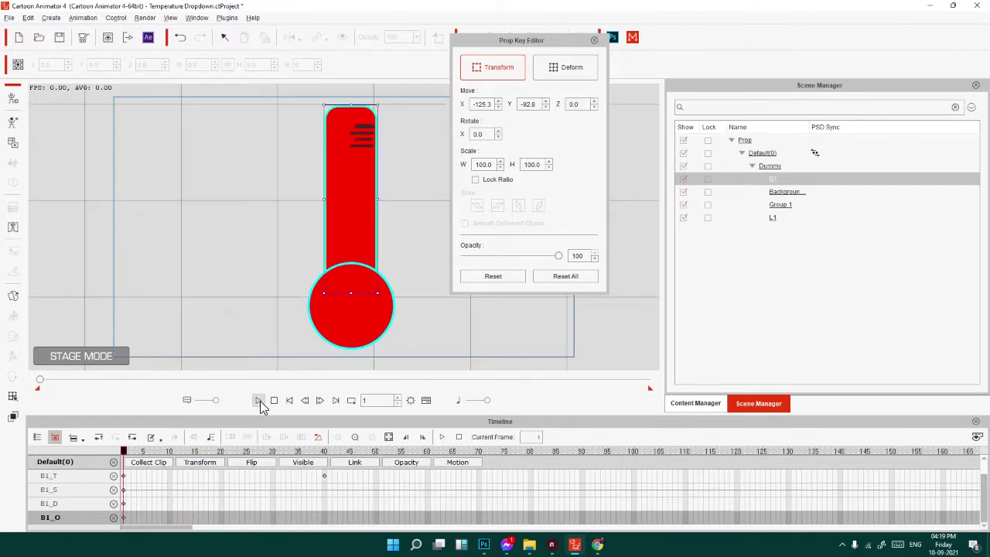
pyautogui.press('space')
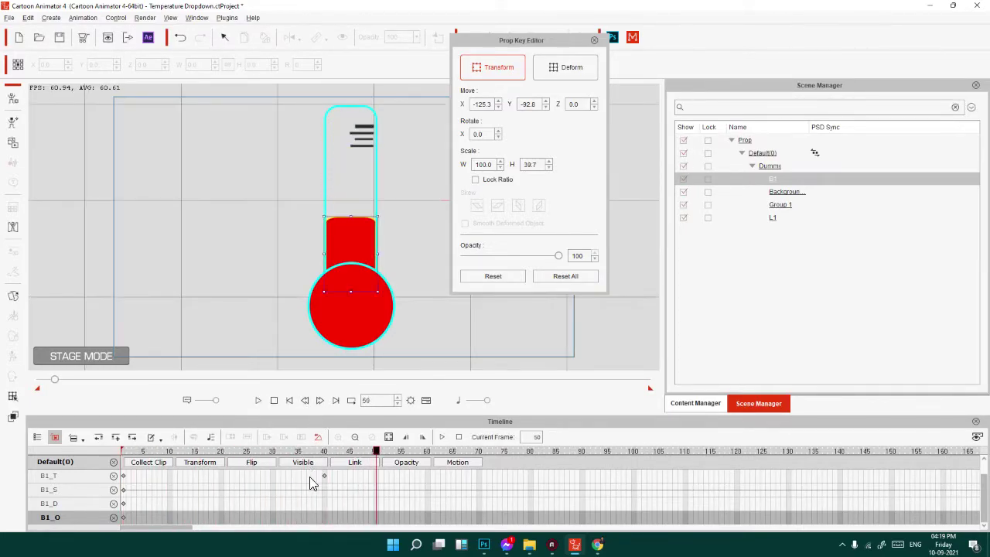
pyautogui.click(323, 474)
pyautogui.click(427, 476)
pyautogui.click(275, 402)
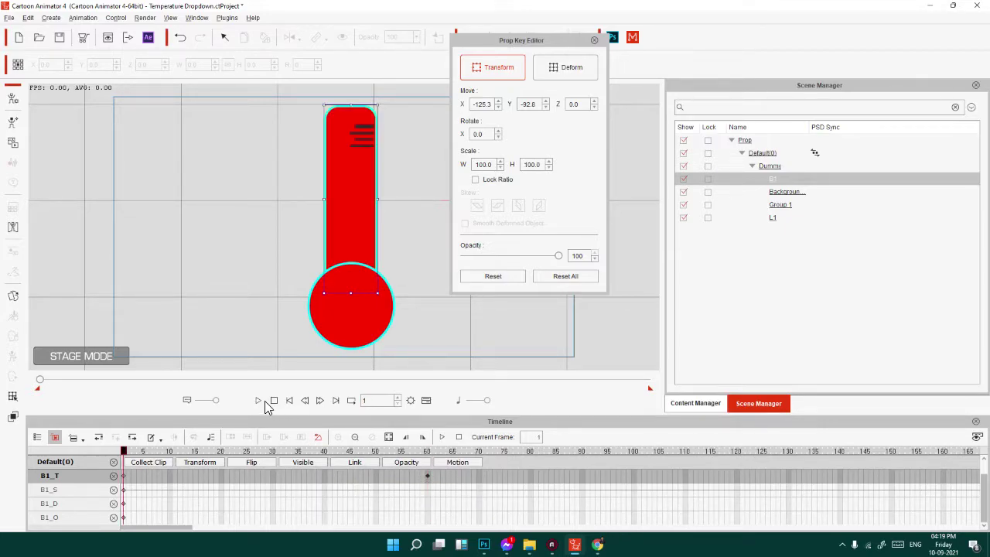
pyautogui.click(259, 401)
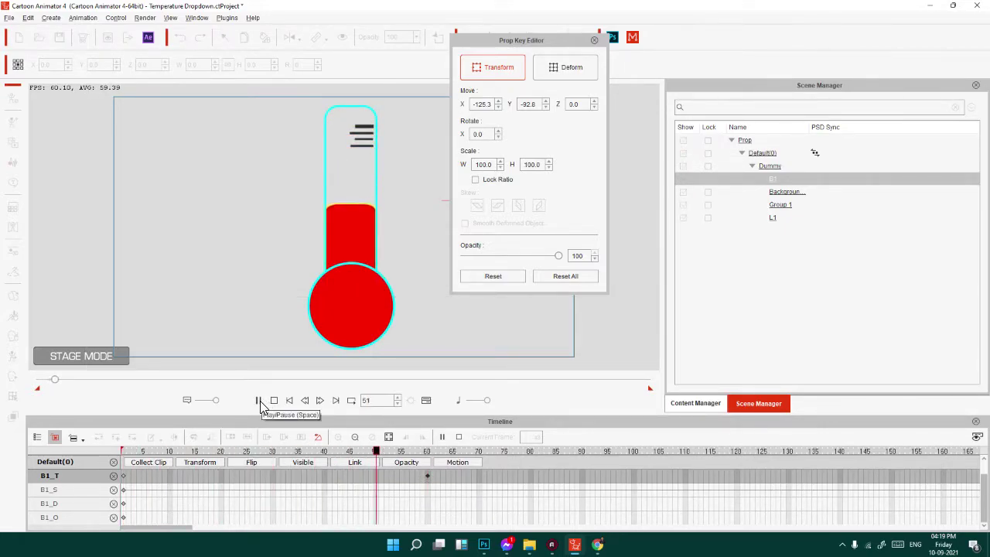
# Move B1's transform key to frame 50 and replay the animation from the start.
pyautogui.click(427, 474)
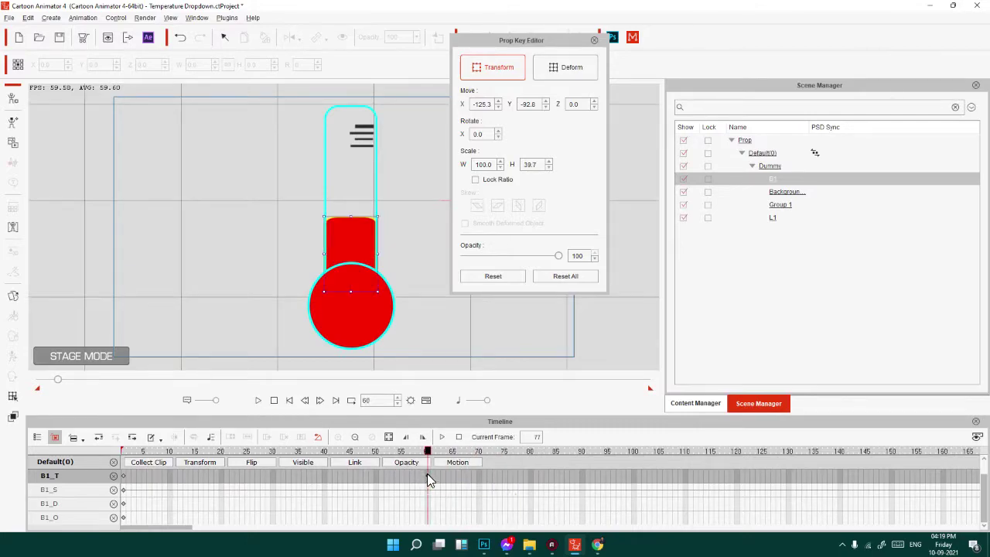
pyautogui.click(374, 476)
pyautogui.click(274, 401)
pyautogui.click(258, 400)
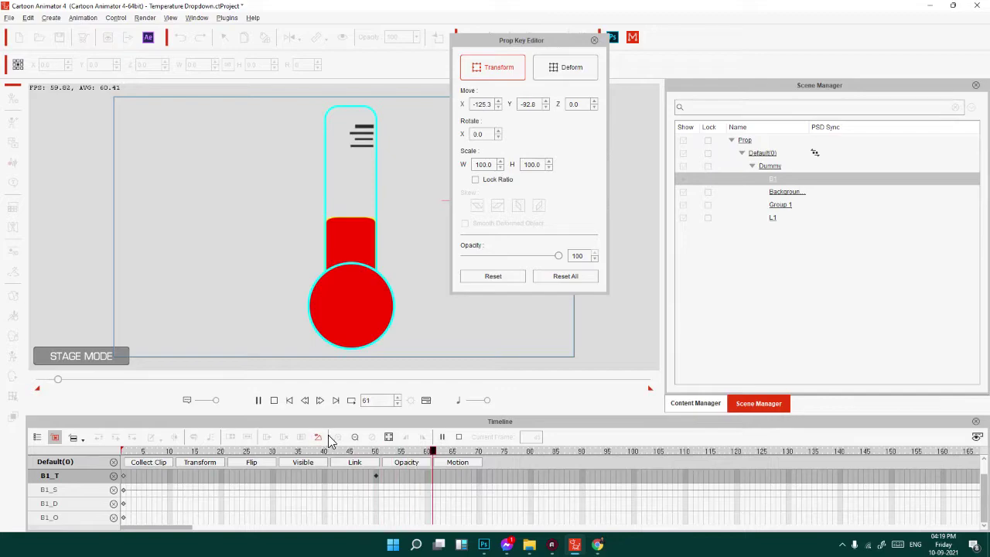
# Move B1's transform key to frame 45, preview the drop and return to frame 45.
pyautogui.click(375, 474)
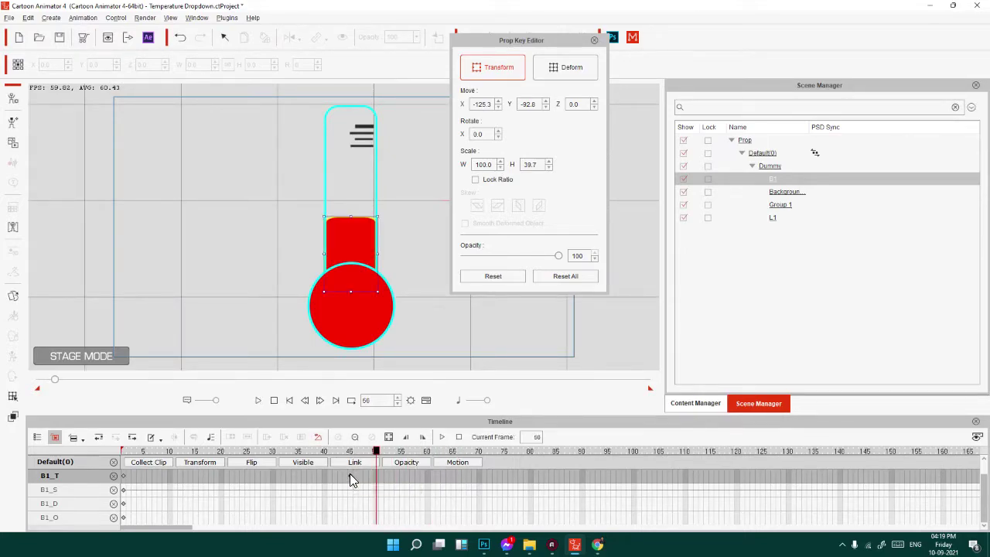
pyautogui.click(259, 401)
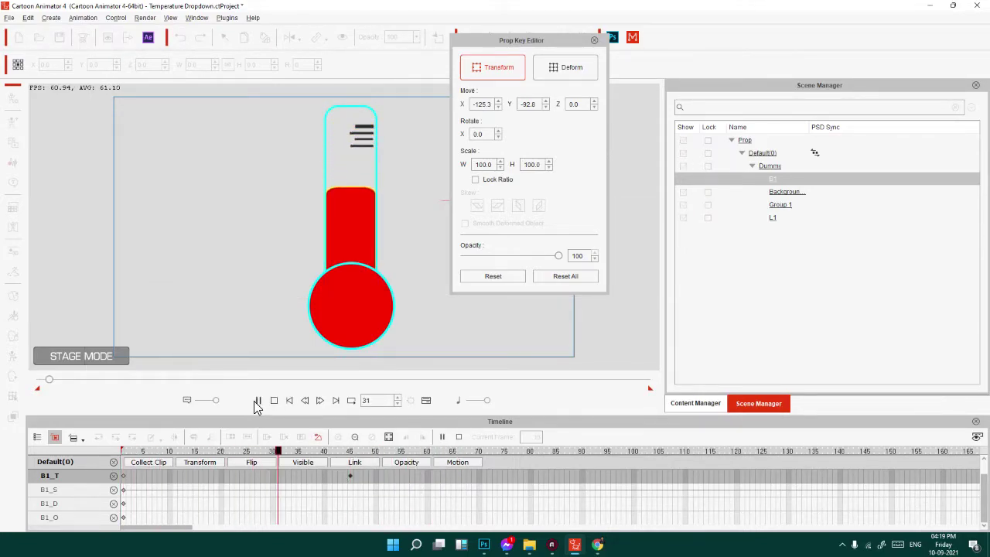
pyautogui.click(348, 475)
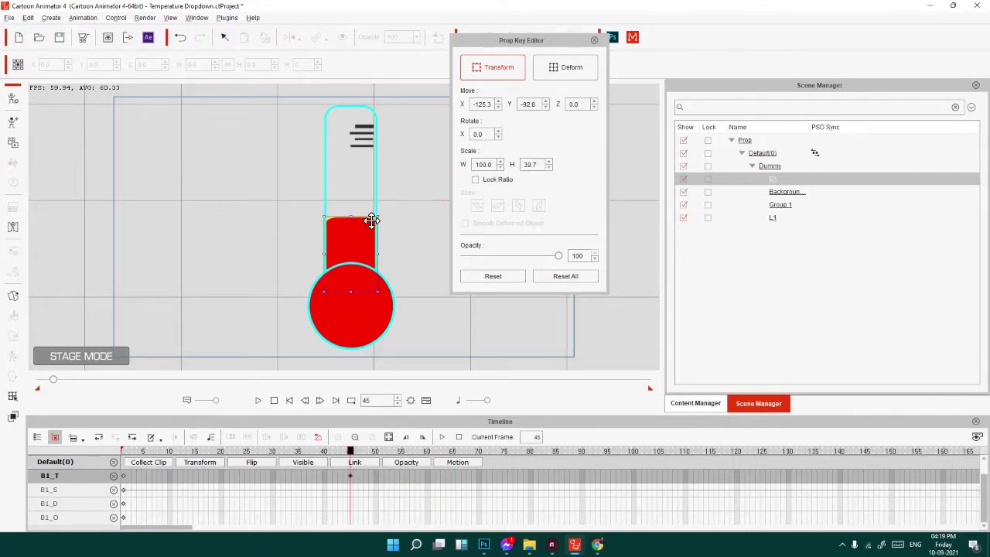
# Close the Prop Key Editor and switch B1 to the cyan Background sprite at frame 45 with the Sprite Editor.
pyautogui.click(594, 40)
pyautogui.click(14, 298)
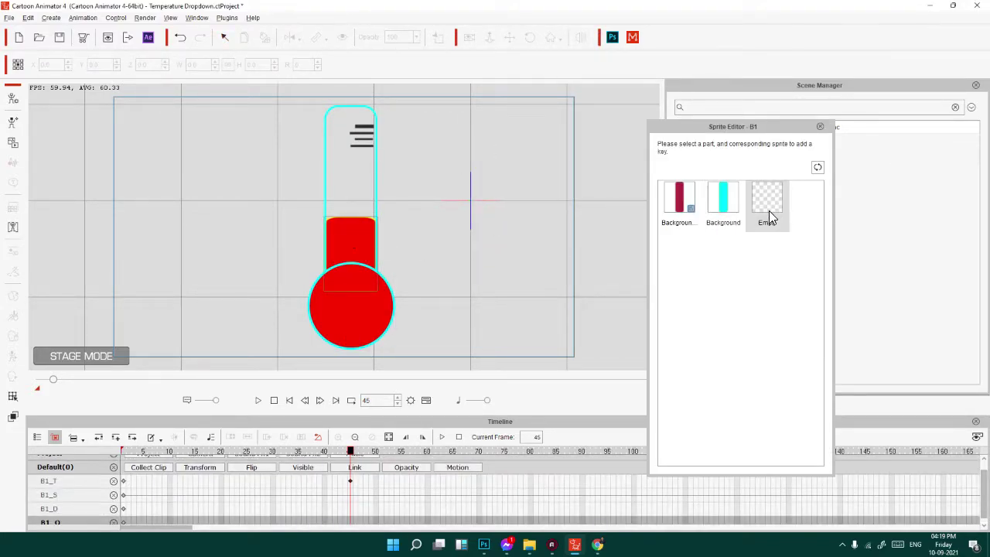
pyautogui.click(722, 202)
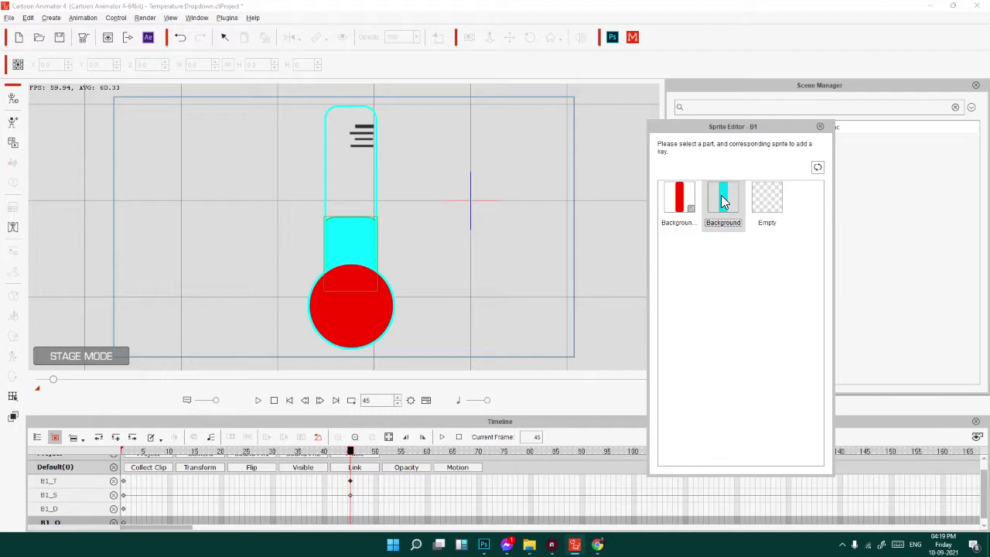
# Switch the Group 1 bulb to the cyan Ellipse 1 sprite at frame 45 and close the Sprite Editor.
pyautogui.click(353, 316)
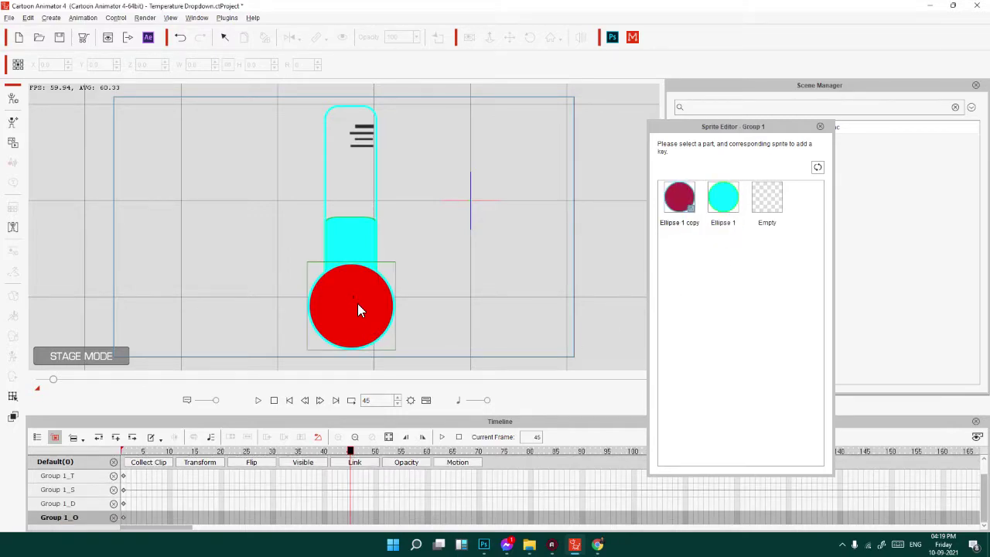
pyautogui.click(721, 201)
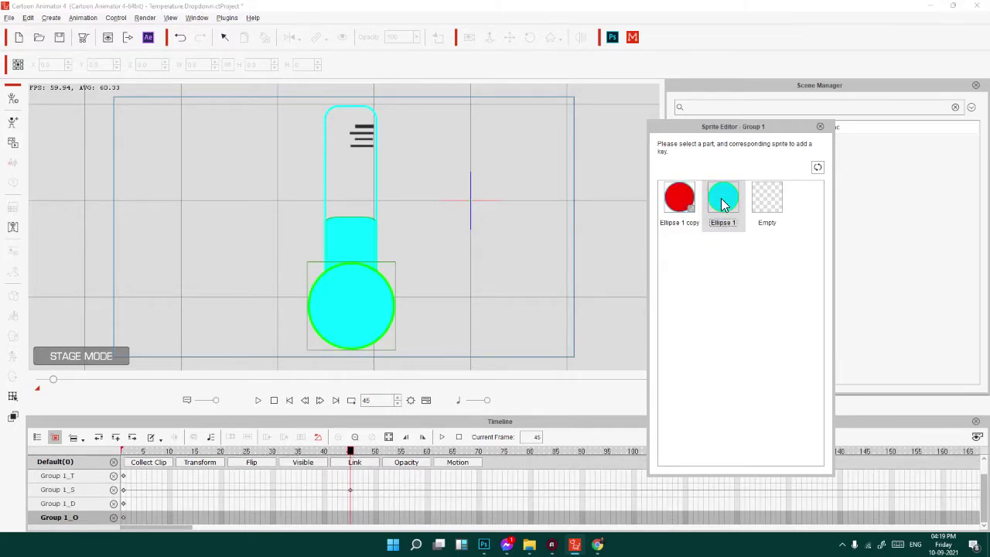
pyautogui.click(821, 126)
# Play the thermometer animation repeatedly from the start to check the level drop and the color change.
pyautogui.click(274, 401)
pyautogui.click(258, 401)
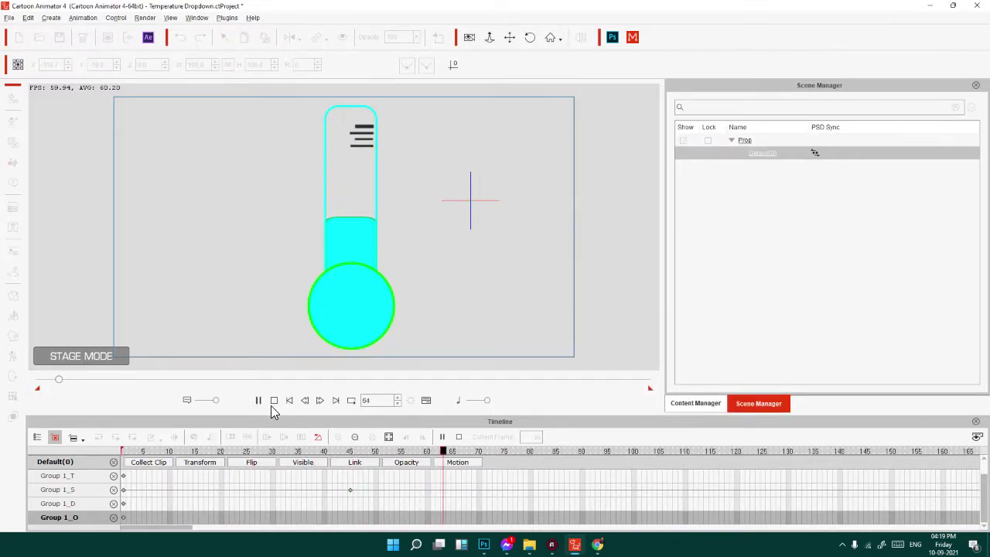
pyautogui.click(275, 402)
pyautogui.click(259, 401)
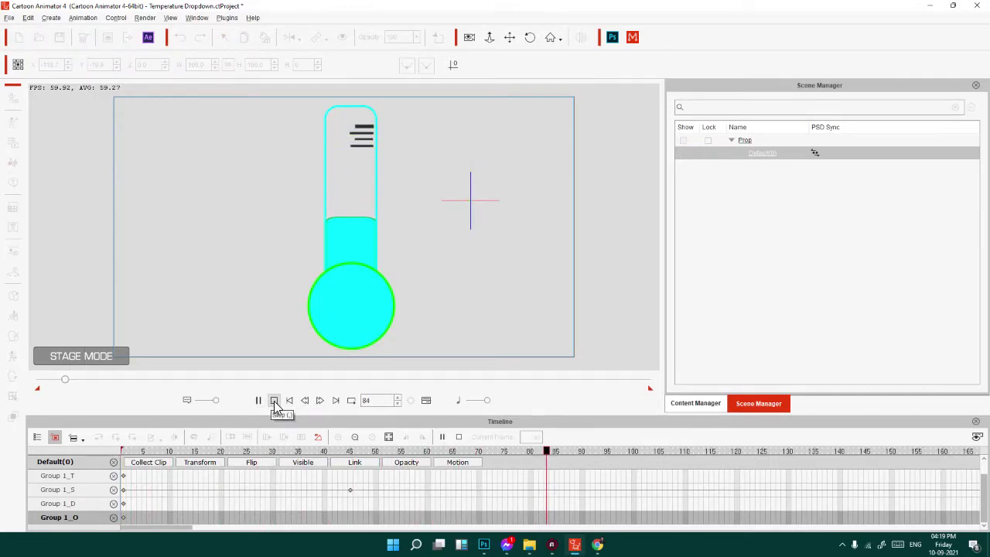
pyautogui.click(260, 400)
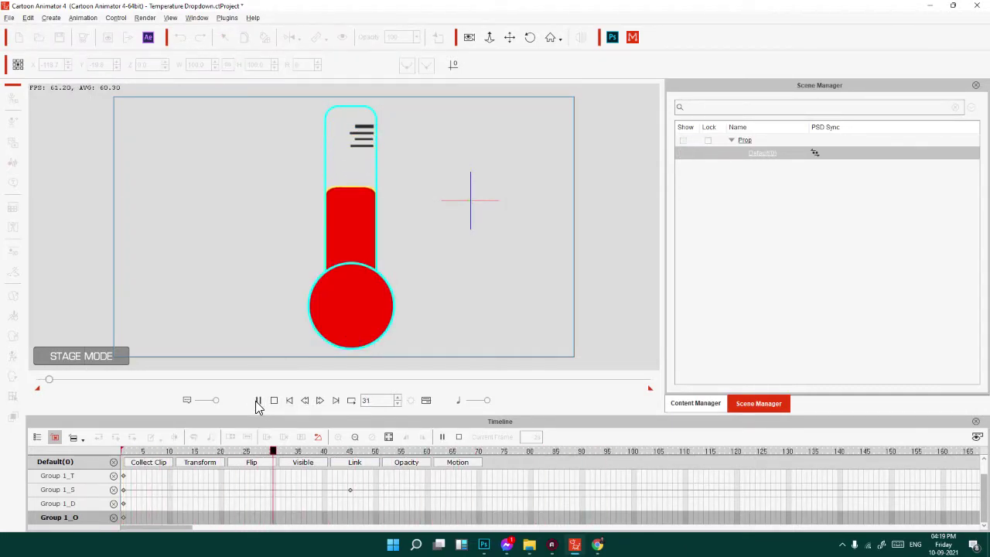
pyautogui.click(372, 333)
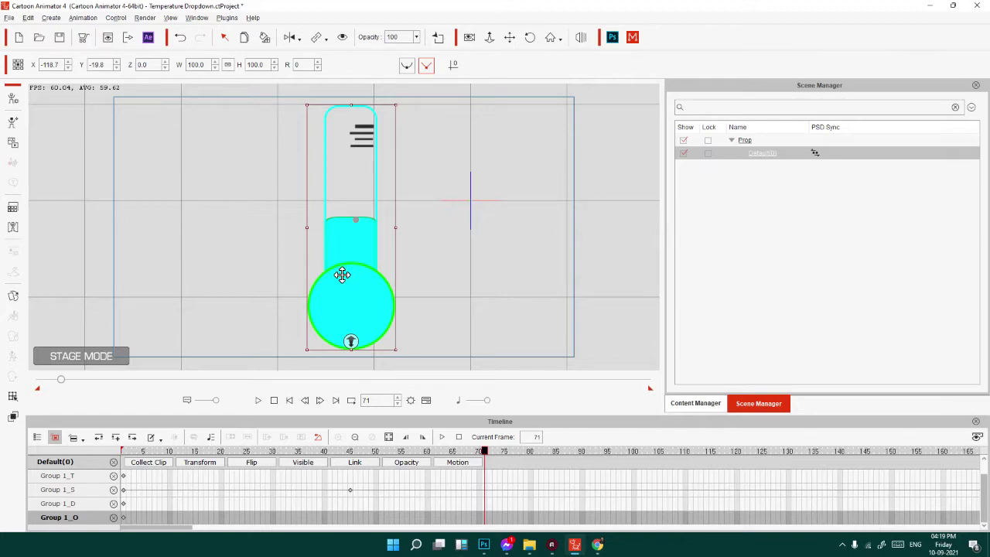
pyautogui.click(258, 401)
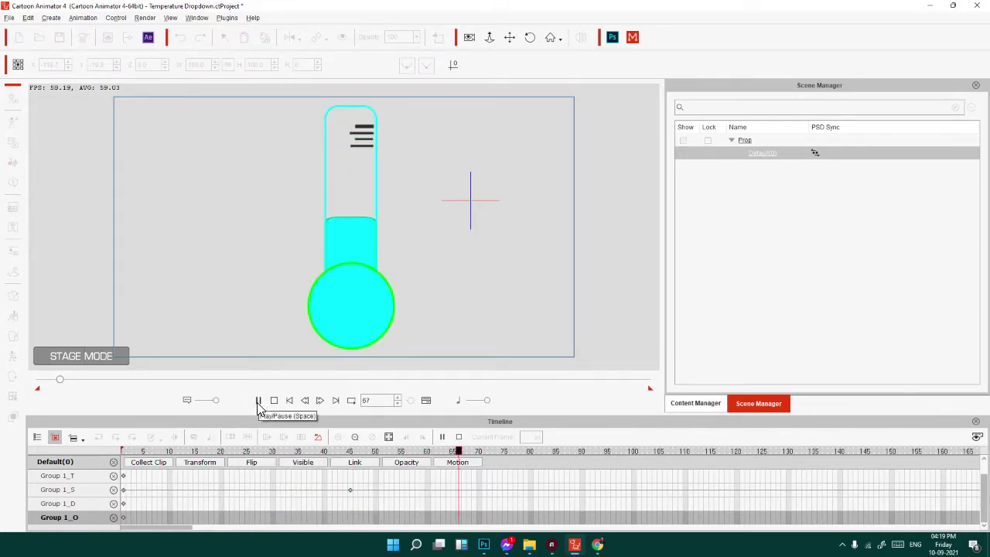
pyautogui.click(293, 402)
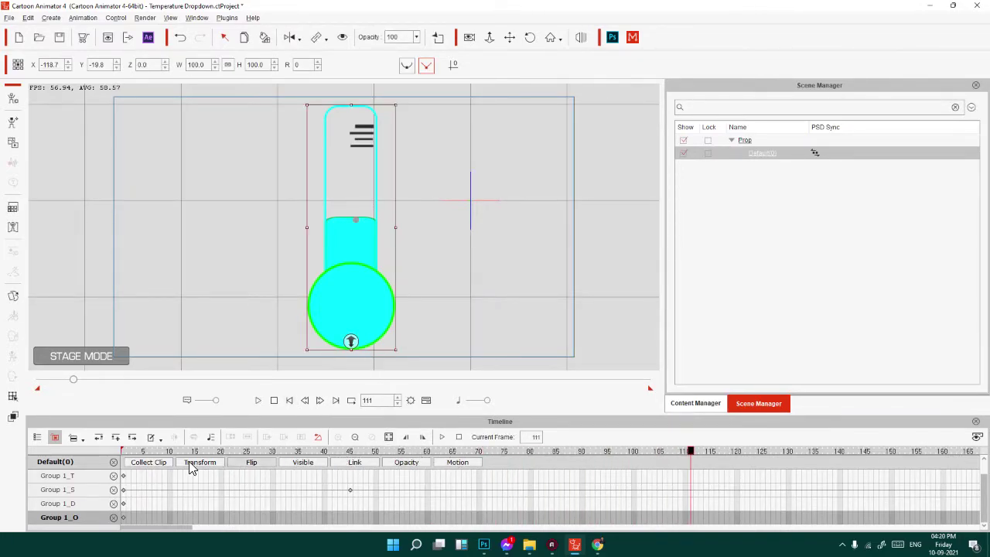
# Collect the thermometer's animation from frame 1 to 50 as a clip and add it to the prop's action menu as "Start".
pyautogui.click(141, 462)
pyautogui.moveTo(126, 482)
pyautogui.mouseDown()
pyautogui.moveTo(305, 477)
pyautogui.moveTo(376, 488)
pyautogui.moveTo(370, 495)
pyautogui.mouseUp()
pyautogui.rightClick(324, 475)
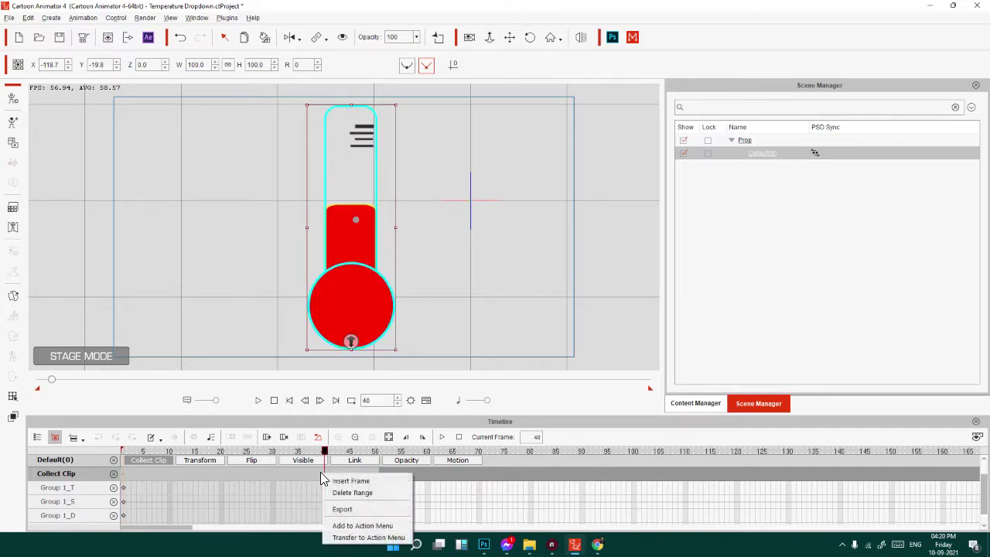
pyautogui.click(362, 526)
pyautogui.write('St')
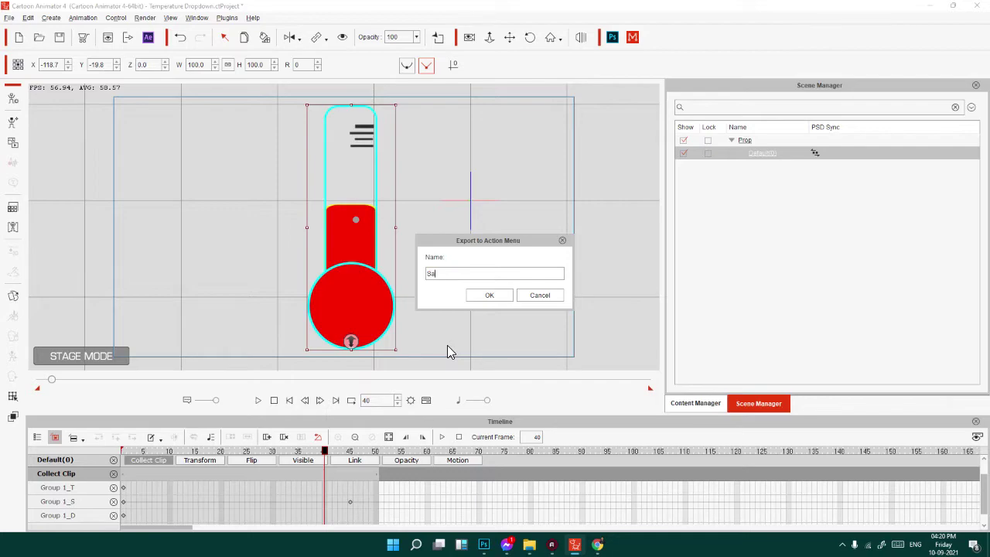
pyautogui.write('art')
pyautogui.click(501, 294)
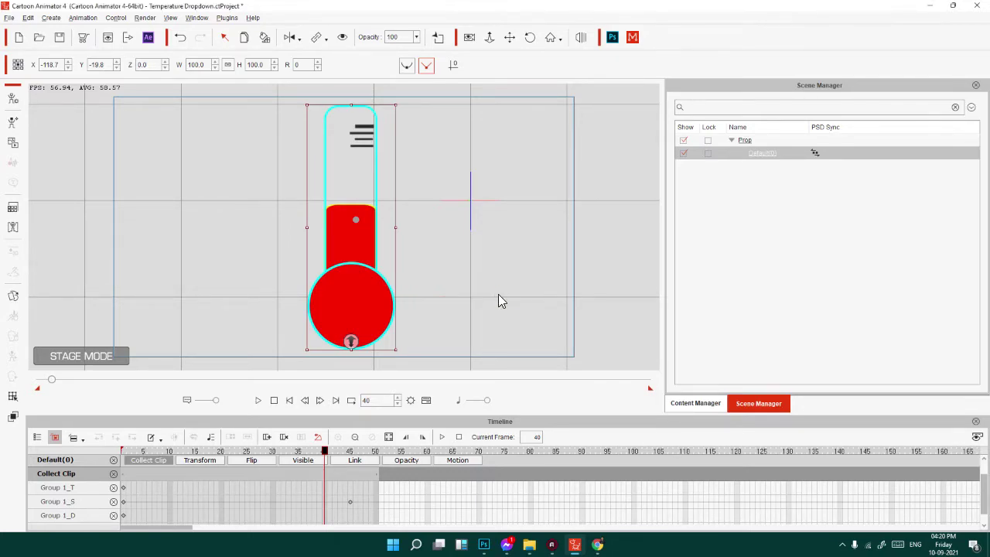
pyautogui.rightClick(380, 271)
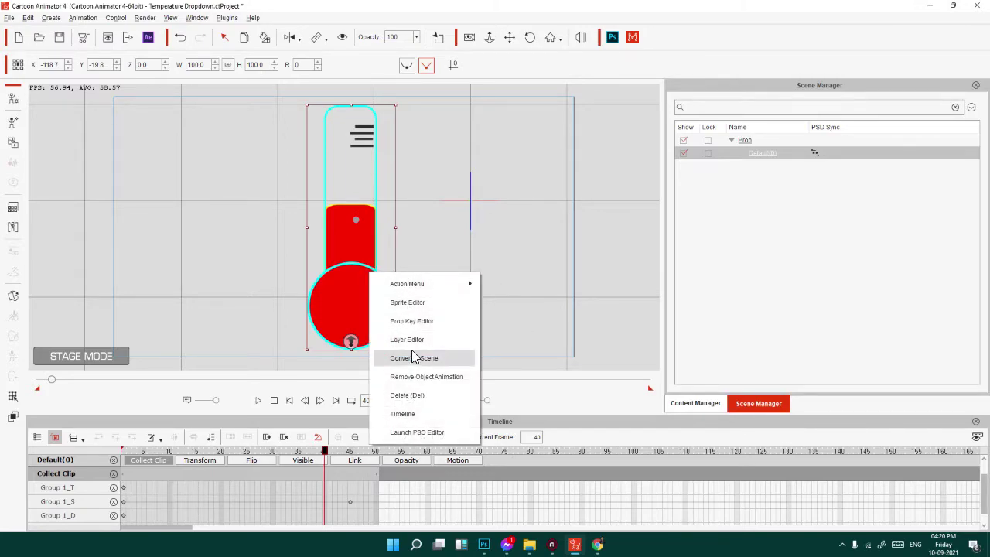
pyautogui.click(414, 377)
pyautogui.moveTo(323, 456); pyautogui.dragTo(123, 456)
pyautogui.hotkey('ctrl', 'z')
# Remove the thermometer's object animation at frame 1 and move the prop to X -135.3, Y -16.0.
pyautogui.rightClick(364, 166)
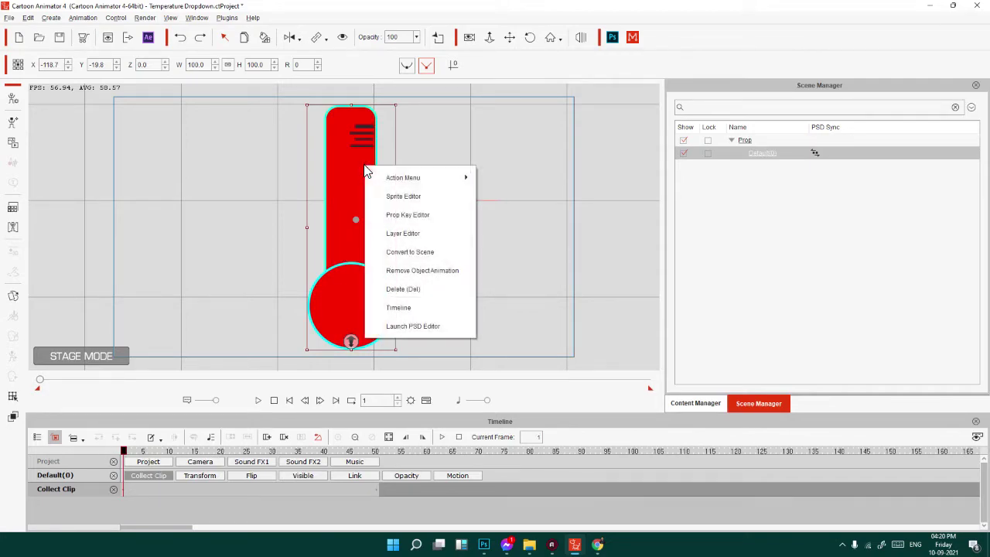
pyautogui.click(410, 272)
pyautogui.moveTo(358, 222); pyautogui.dragTo(341, 199)
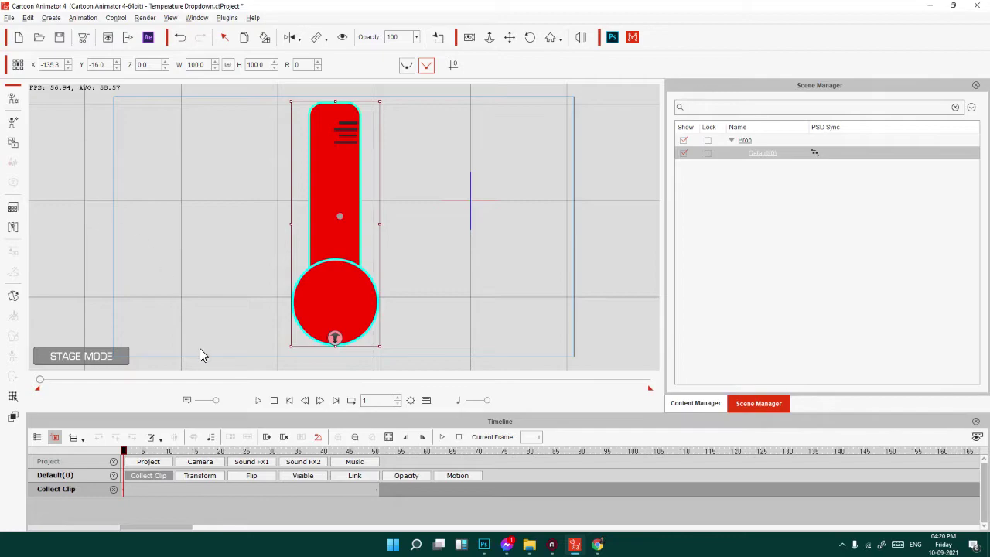
# Browse the Elastic Motion template library's entrance motions, including the Elastic Clip and FFD Clip folders.
pyautogui.click(695, 404)
pyautogui.click(675, 222)
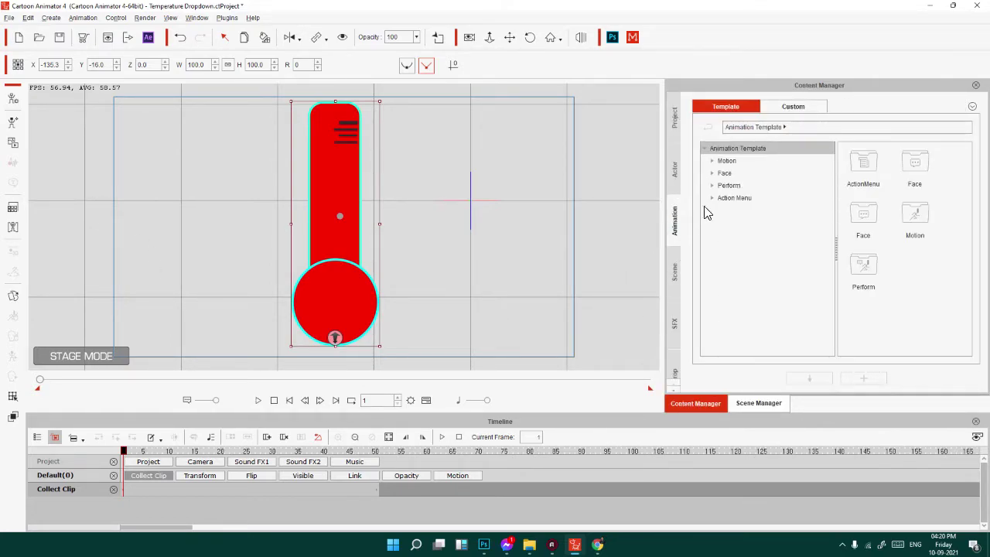
pyautogui.click(675, 365)
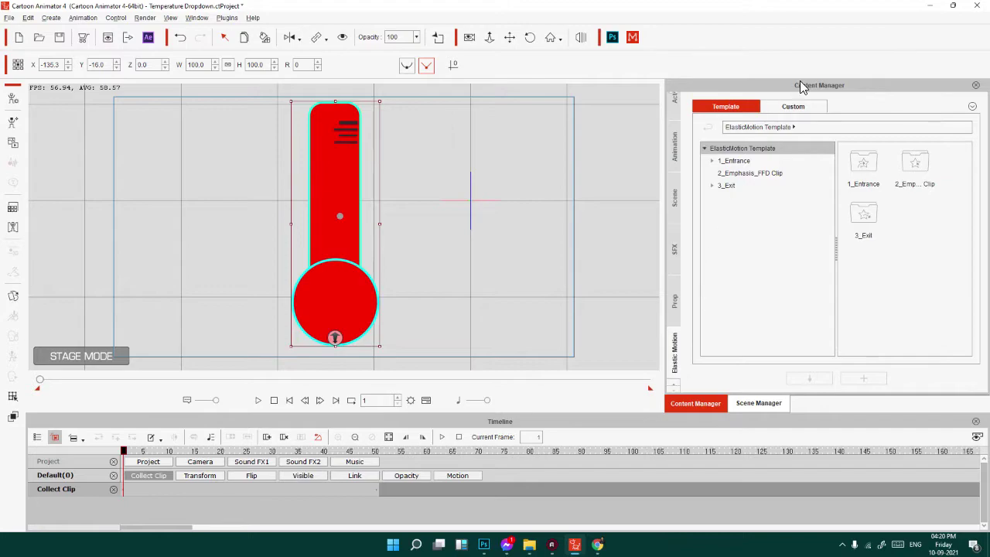
pyautogui.click(712, 160)
pyautogui.click(735, 174)
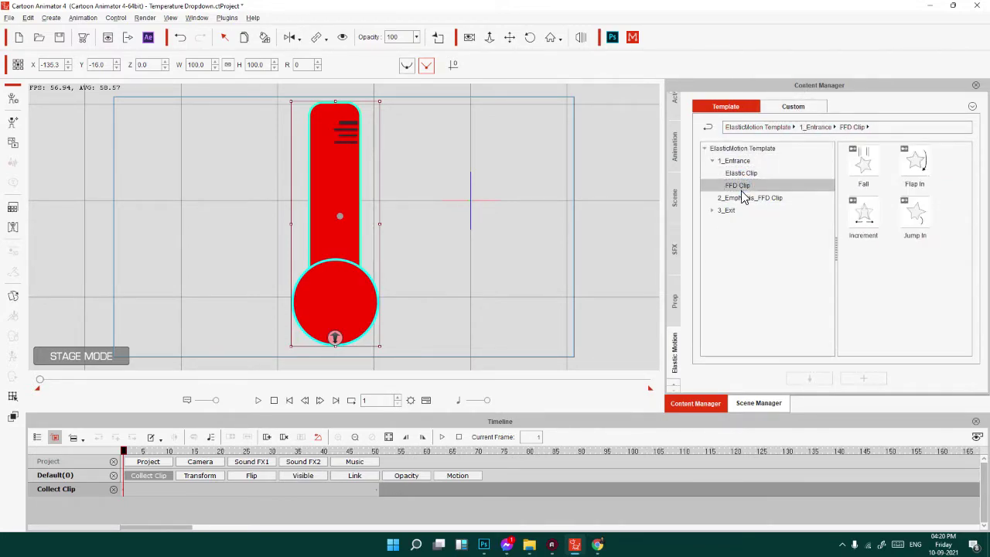
pyautogui.click(743, 161)
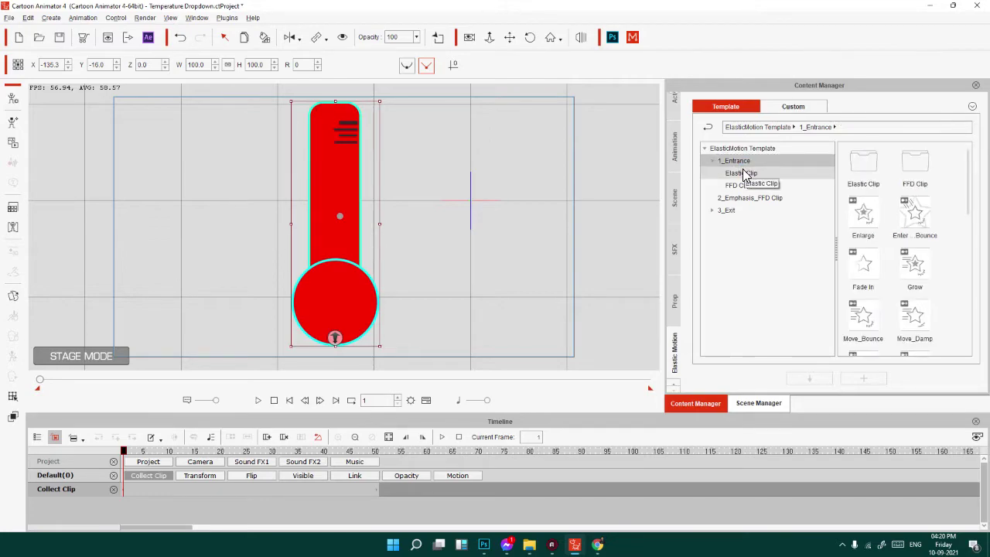
pyautogui.click(742, 173)
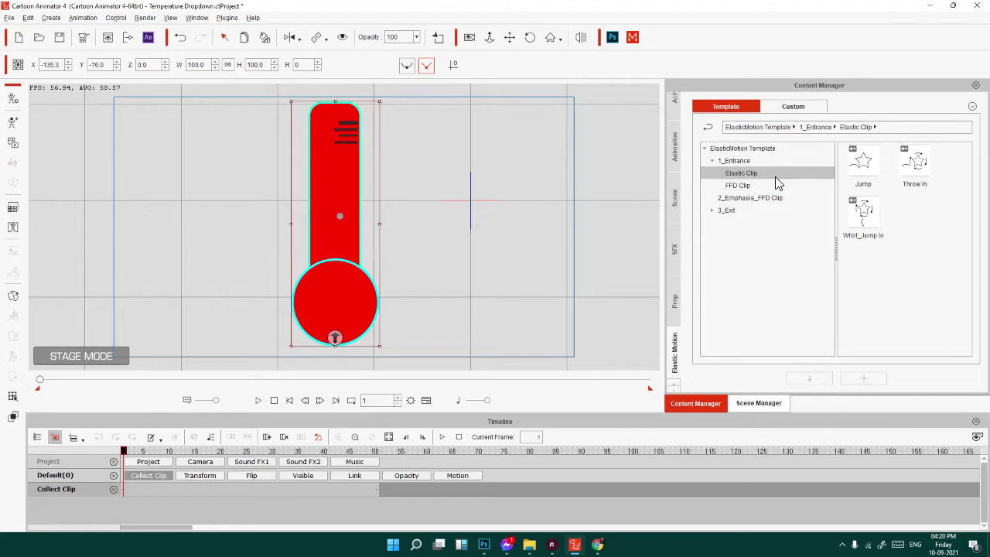
# Apply the custom entrance motion Damp_Whirl_Shrink from G3 Elastic Motions-Come & Go, folder 4_Rotate_S, to the thermometer at frame 1.
pyautogui.click(797, 106)
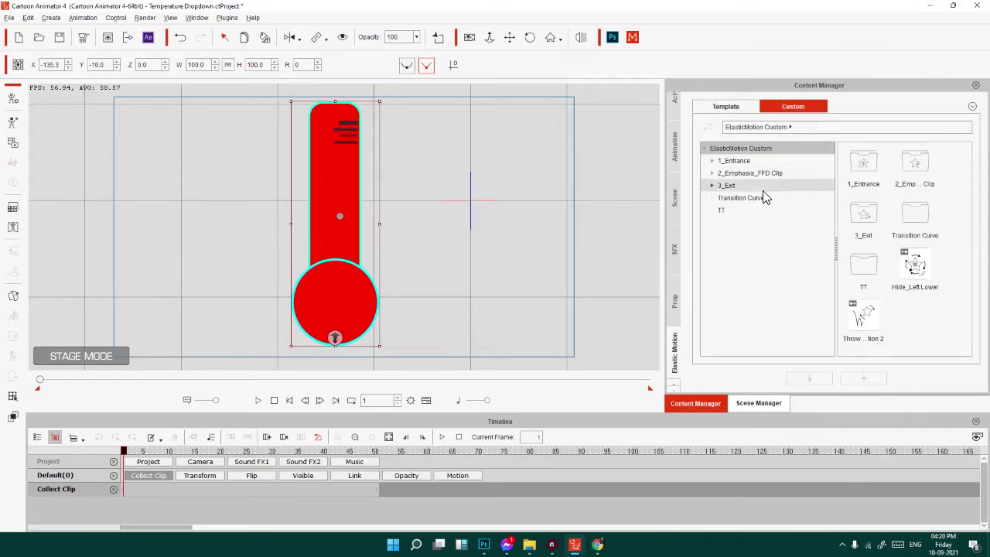
pyautogui.click(712, 161)
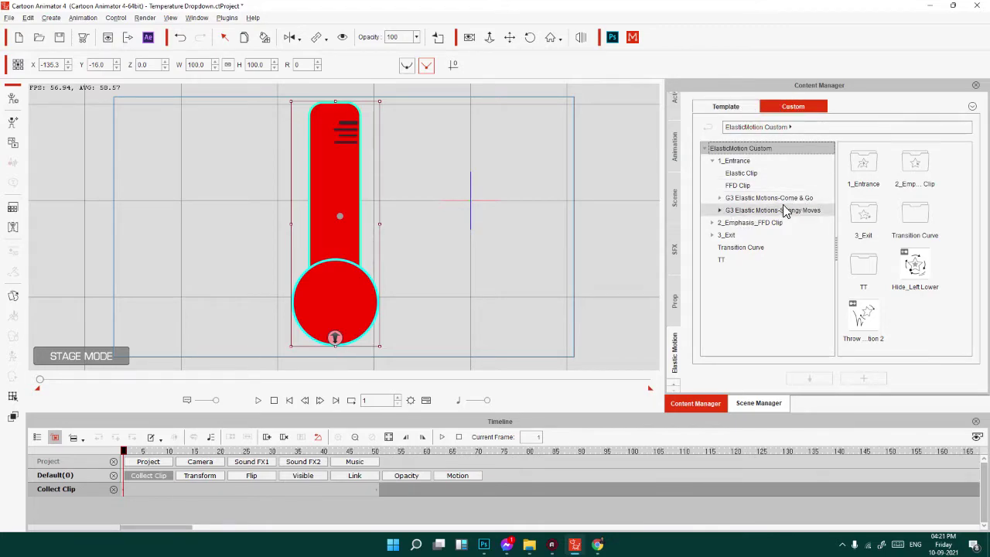
pyautogui.click(724, 199)
pyautogui.click(762, 248)
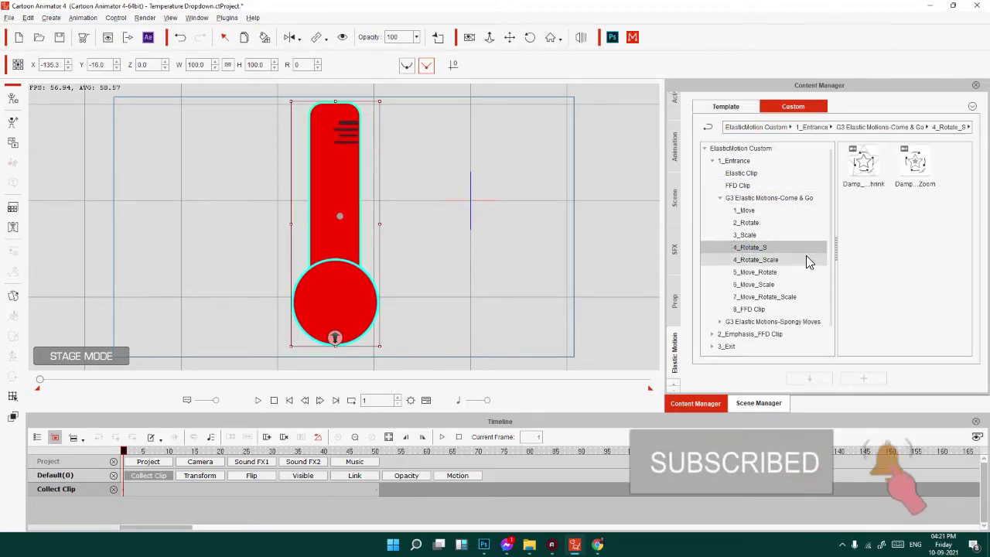
pyautogui.moveTo(863, 169); pyautogui.dragTo(319, 302)
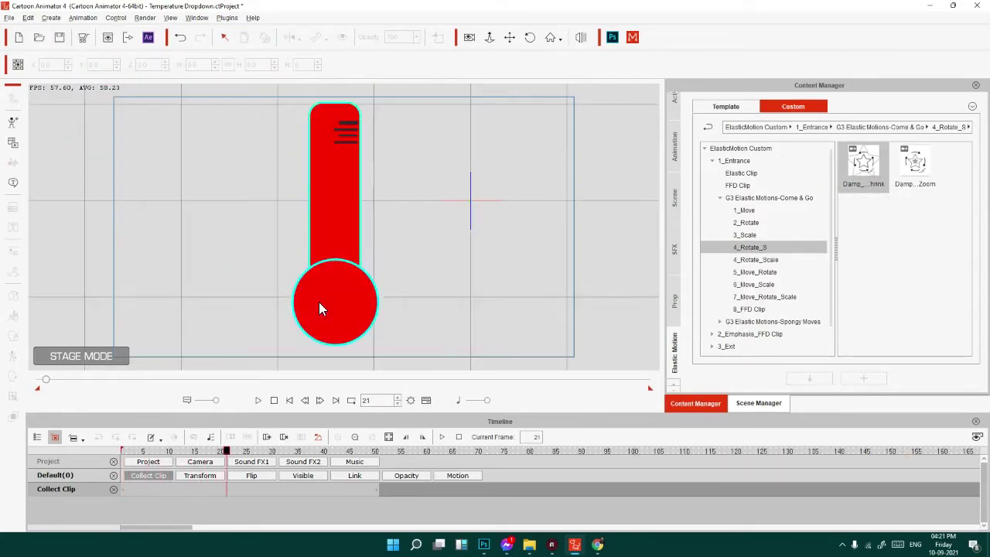
# Perform the thermometer's Start action from frame 21, show its Motion track and check the pose at frame 45.
pyautogui.click(341, 204)
pyautogui.rightClick(343, 188)
pyautogui.moveTo(363, 203)
pyautogui.click(485, 218)
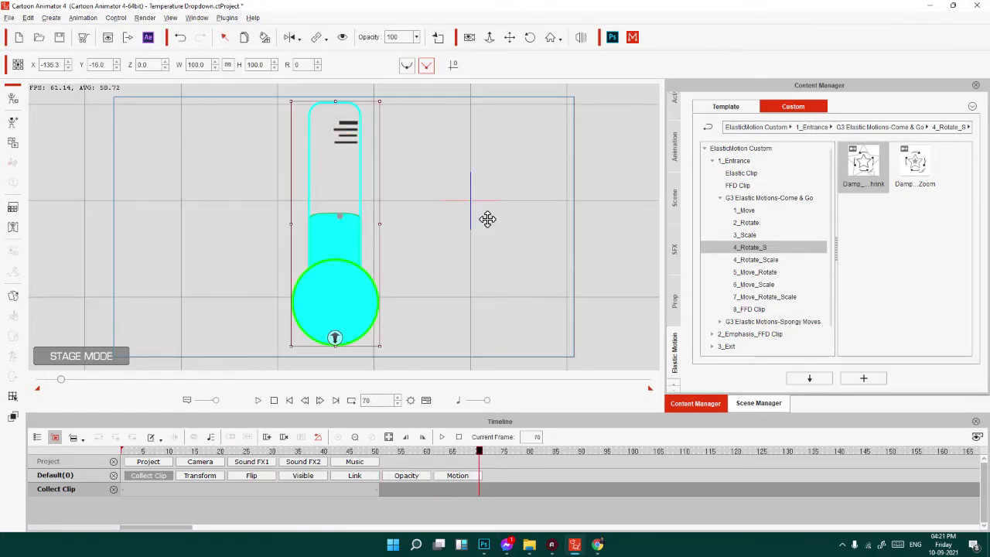
pyautogui.click(465, 483)
pyautogui.click(347, 503)
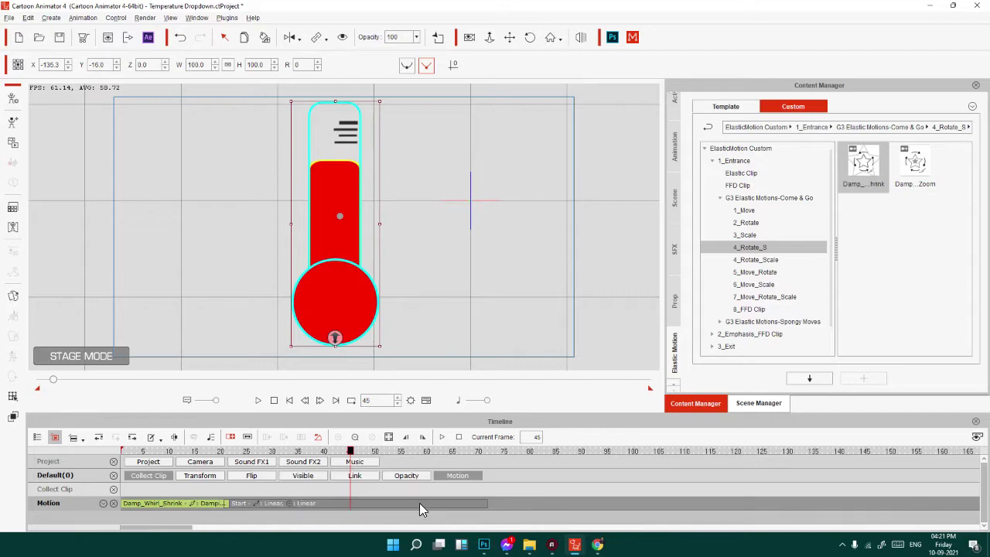
# Apply the custom exit motion Pull Out from G3 Elastic Motions-Spongy Moves to the thermometer at frame 71 and play the animation.
pyautogui.click(483, 504)
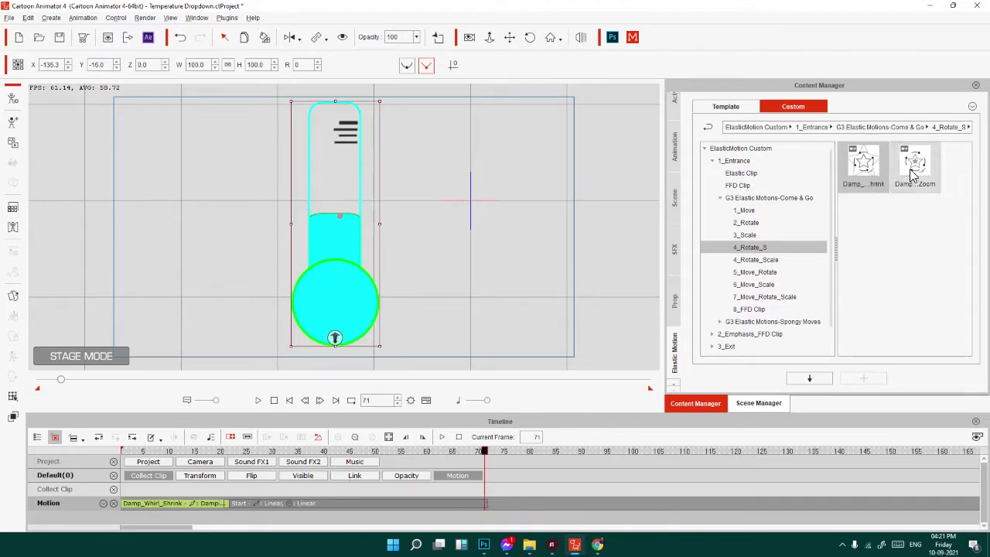
pyautogui.click(713, 346)
pyautogui.scroll(-2, 737, 346)
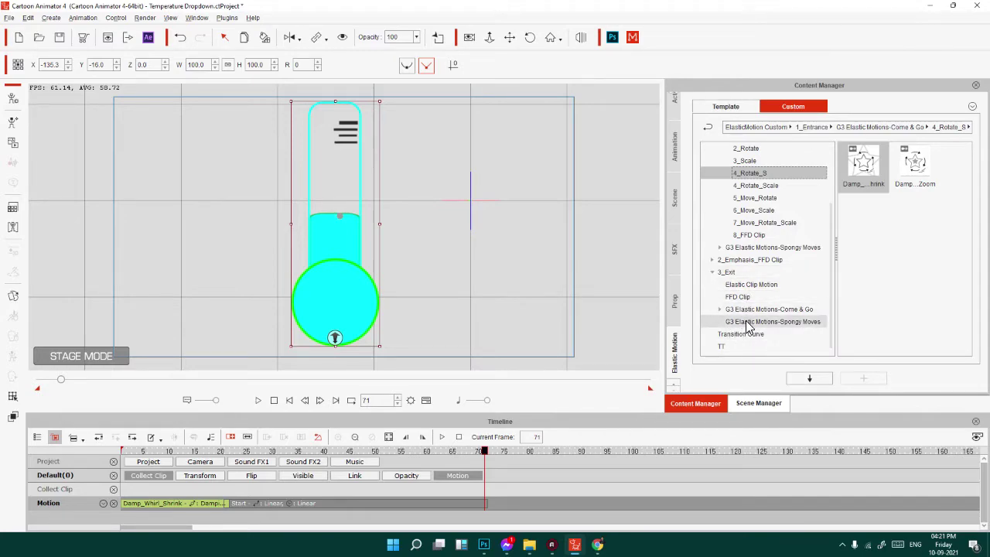
pyautogui.click(748, 323)
pyautogui.moveTo(915, 275); pyautogui.dragTo(346, 286)
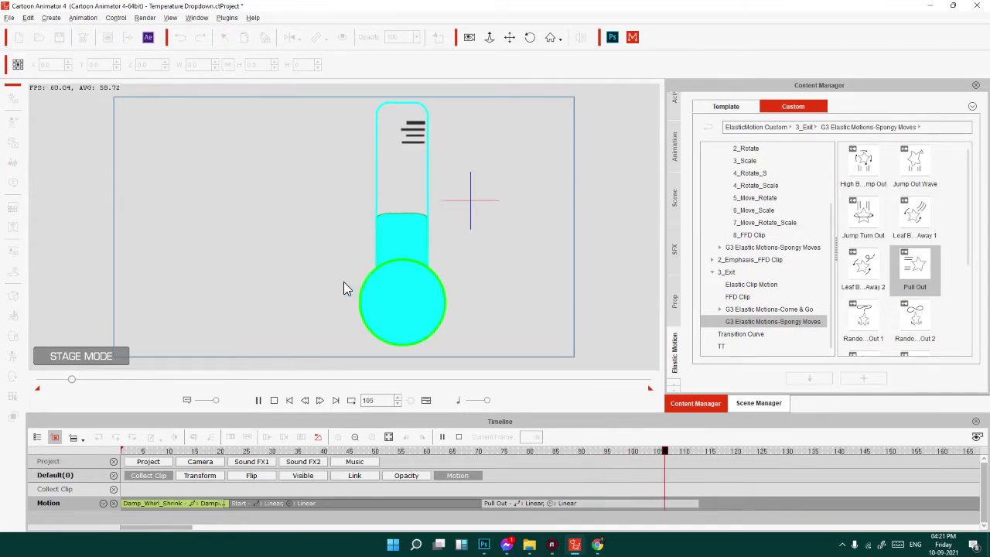
pyautogui.click(274, 400)
pyautogui.click(259, 400)
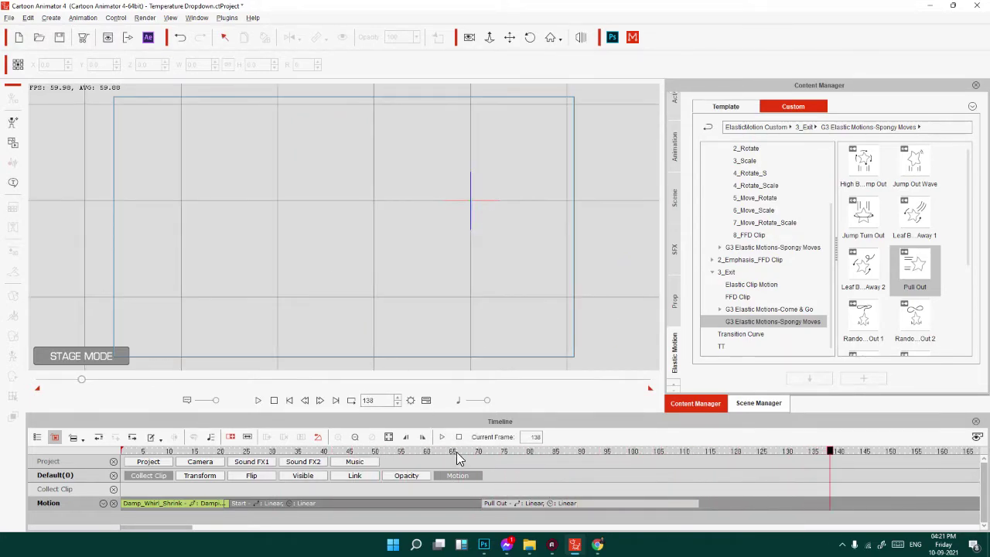
# Show the project's Music track, import the Night Run Away song into it and play the animation with sound.
pyautogui.click(354, 461)
pyautogui.doubleClick(132, 475)
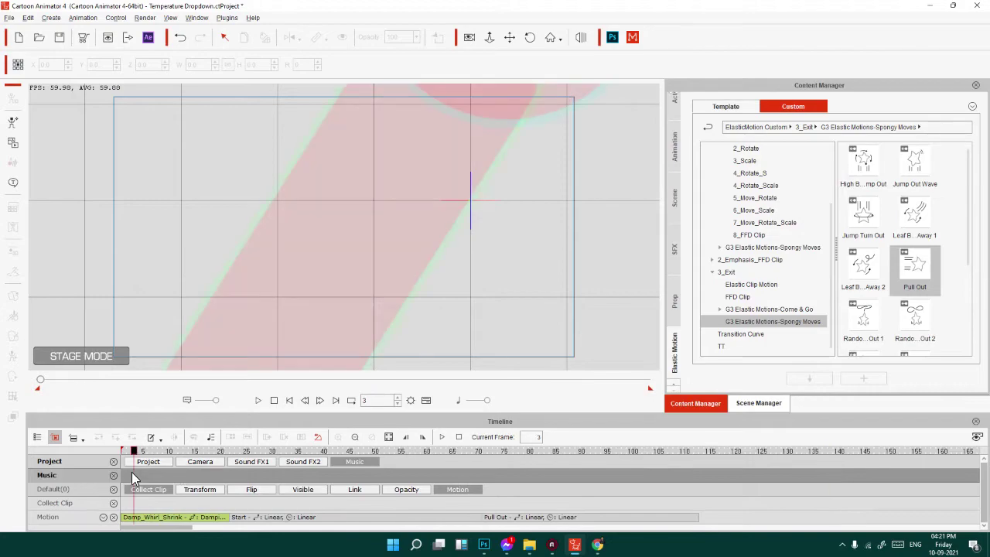
pyautogui.doubleClick(283, 97)
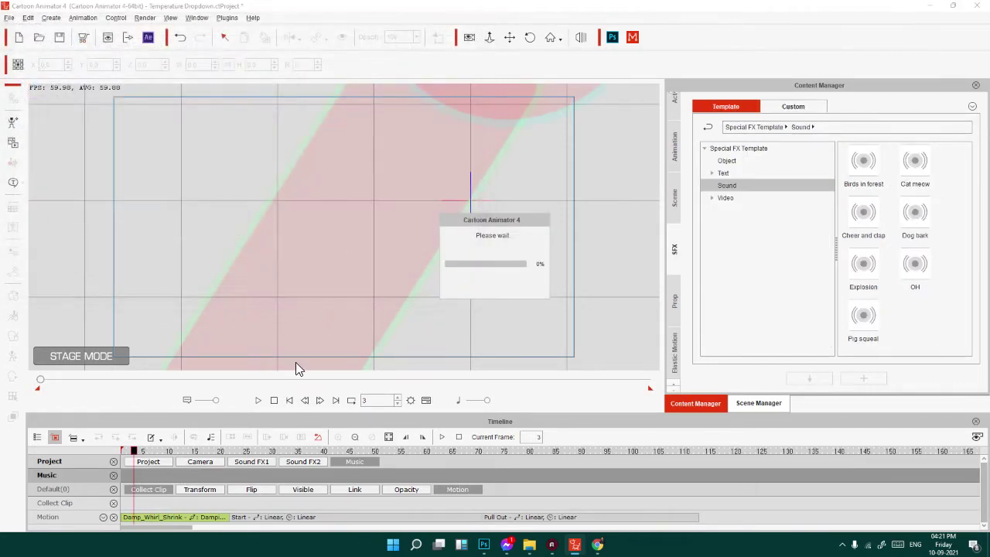
pyautogui.press('space')
pyautogui.click(275, 400)
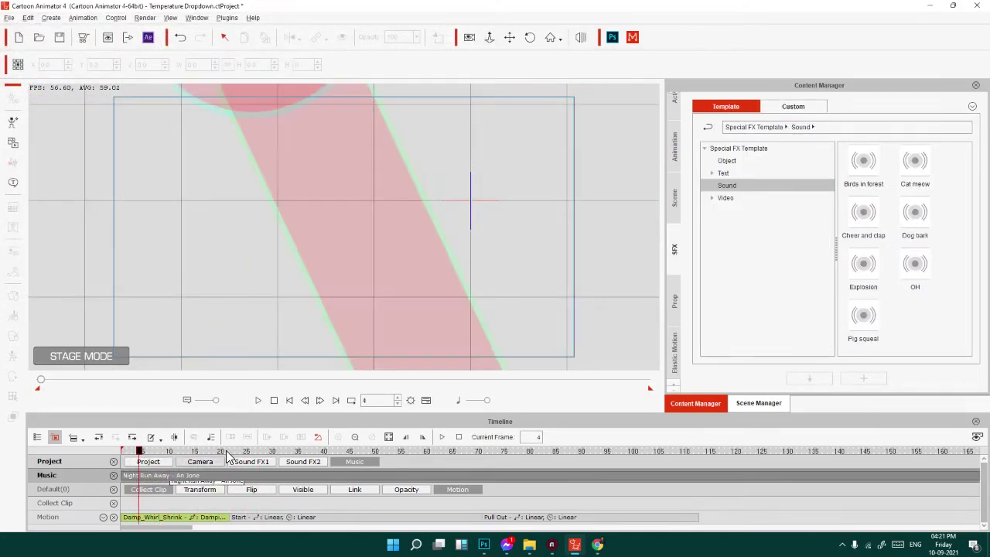
pyautogui.click(257, 400)
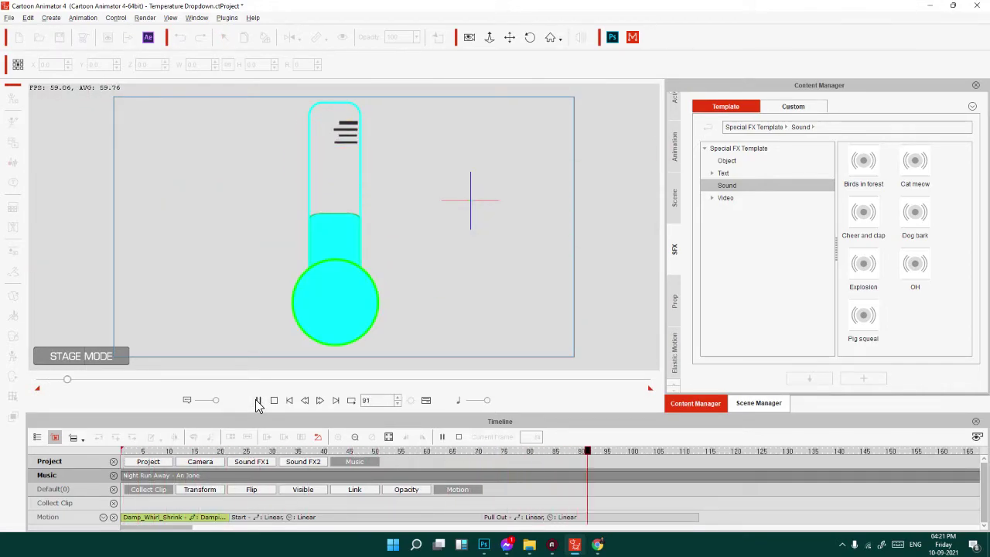
# Move to frame 113, where the Pull Out motion ends, and set it as the project's end frame.
pyautogui.click(706, 454)
pyautogui.moveTo(706, 453); pyautogui.dragTo(701, 462)
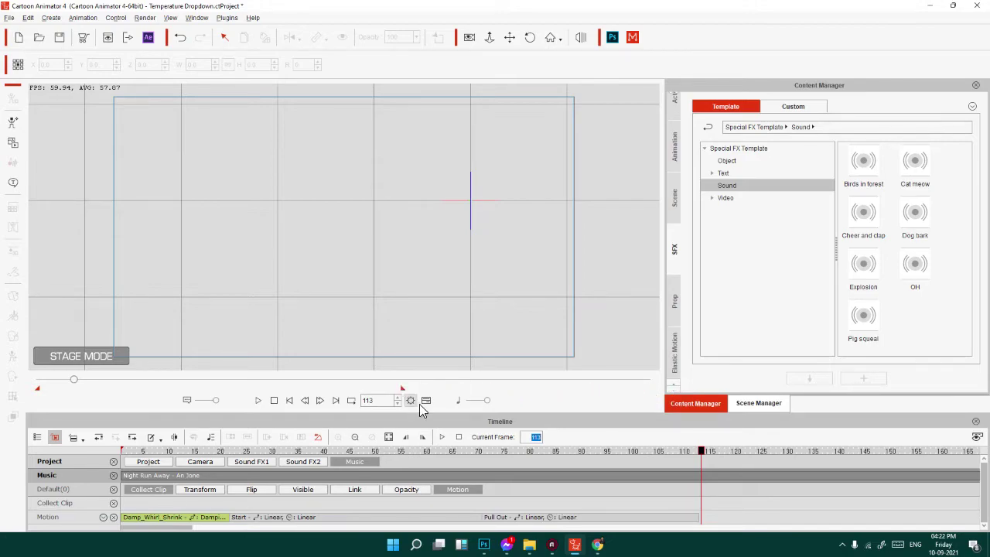
pyautogui.click(424, 438)
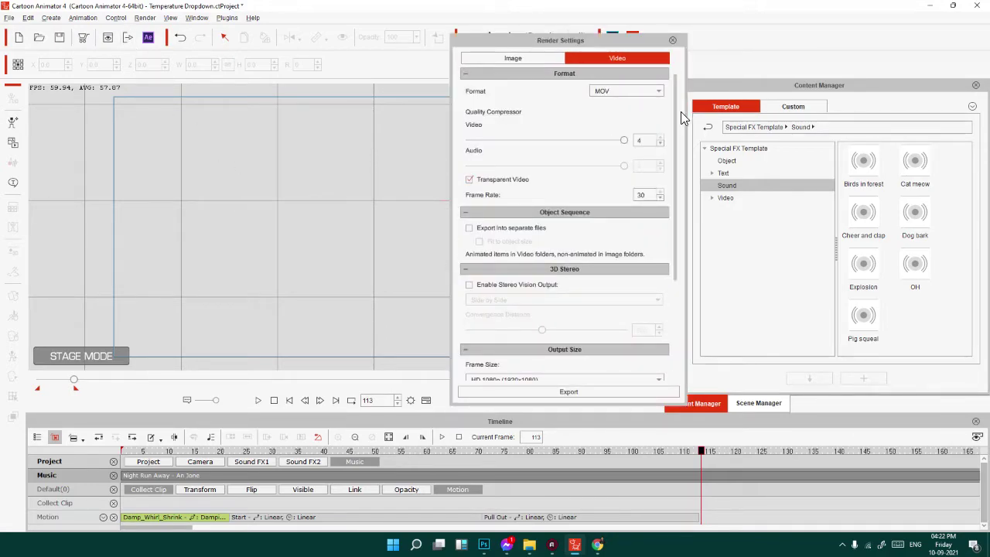
# Review the video formats in the Render Settings, choose MOV and close the settings.
pyautogui.click(631, 90)
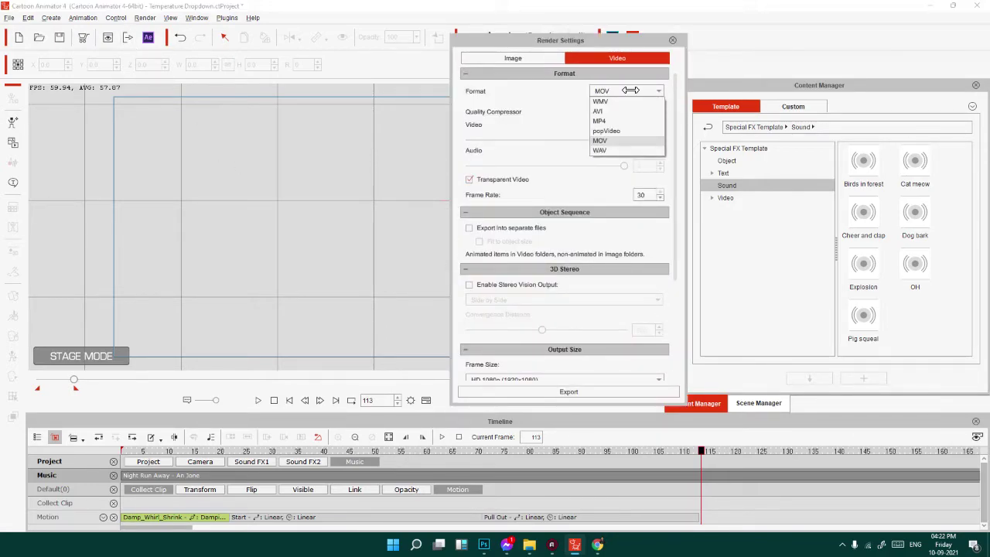
pyautogui.click(611, 141)
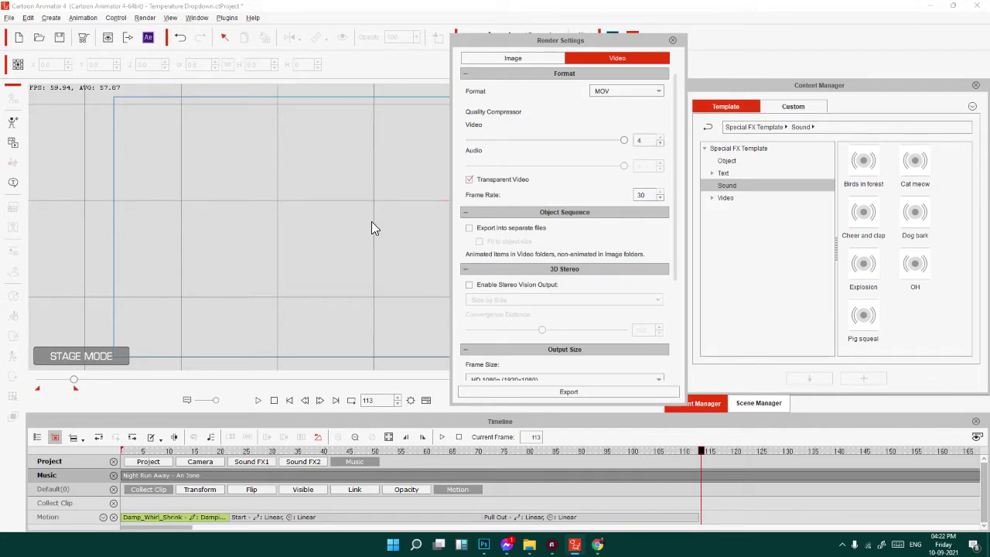
pyautogui.click(672, 40)
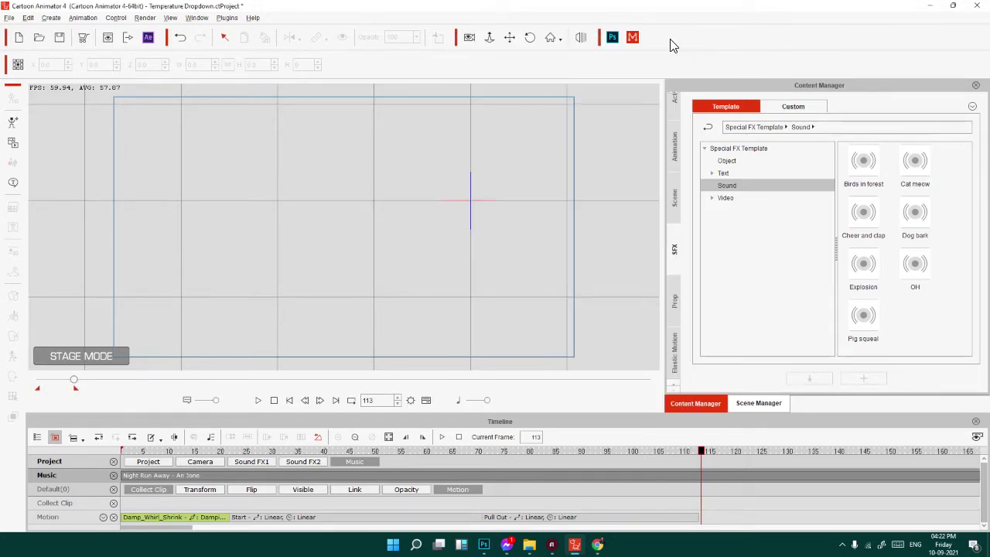
# Select the prop in the Scene Manager, view it at frame 53, deselect it and review the video Render Settings down to the output size.
pyautogui.click(766, 400)
pyautogui.click(755, 144)
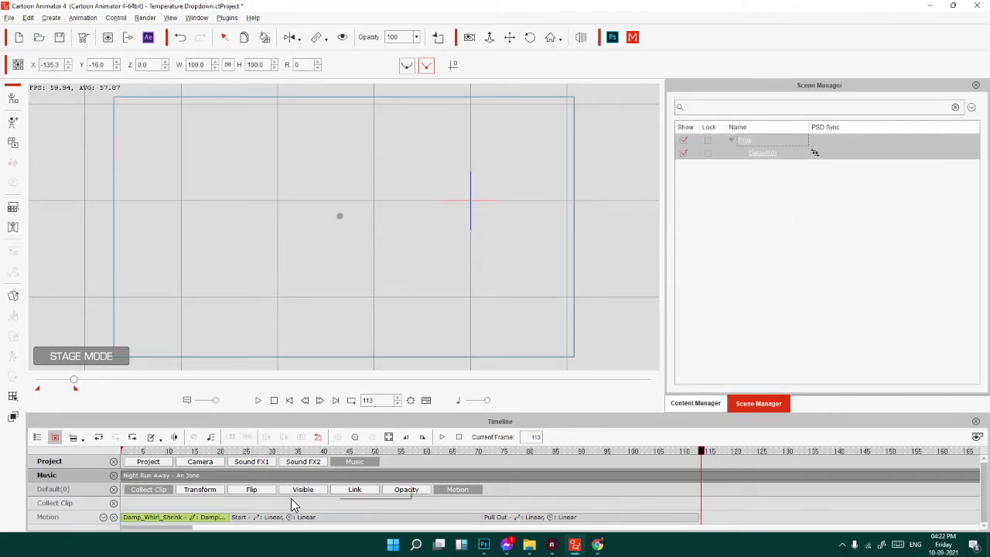
pyautogui.click(391, 451)
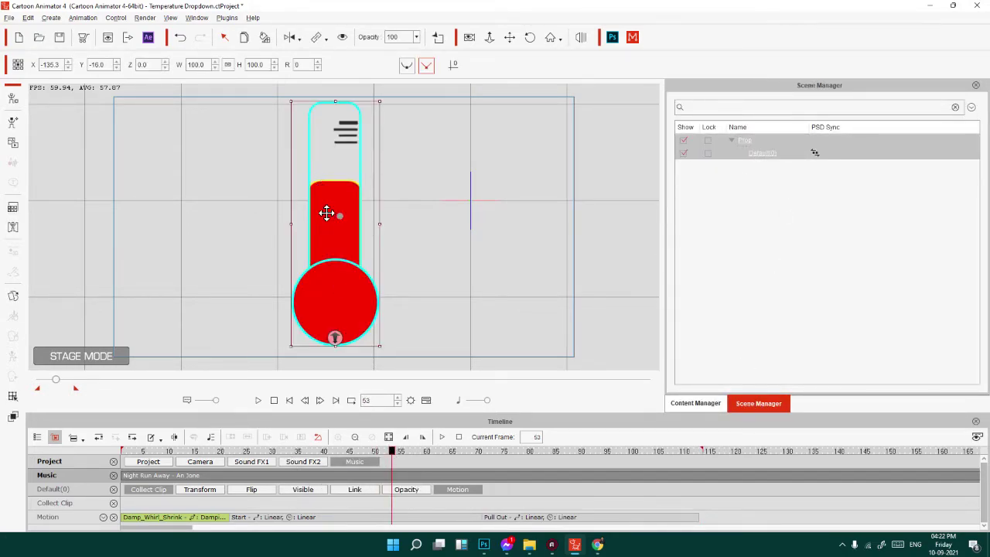
pyautogui.click(591, 235)
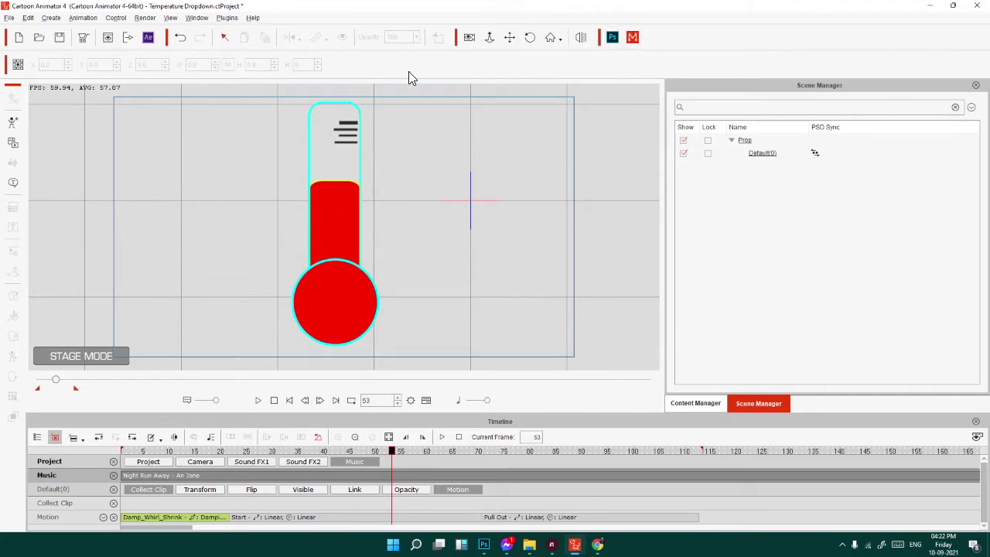
pyautogui.click(129, 37)
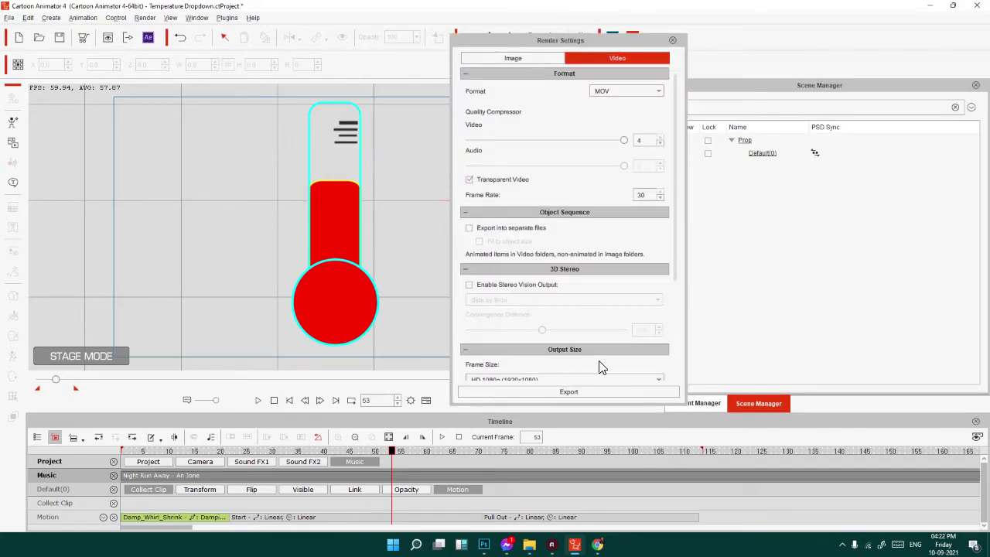
pyautogui.scroll(-2, 602, 370)
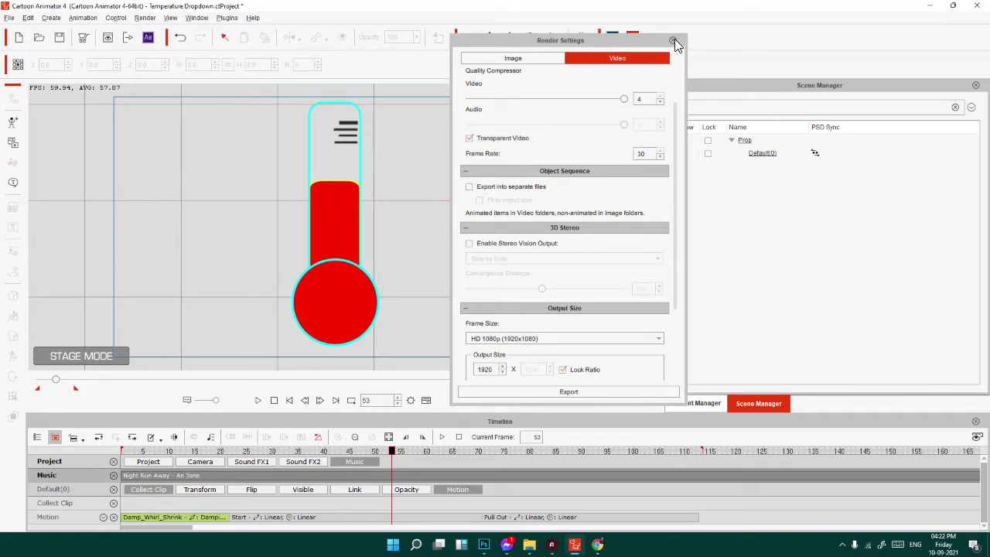
# Close the render settings, reframe the stage so the thermometer sits small in the frame's upper-left corner, and preview the animation.
pyautogui.click(674, 40)
pyautogui.scroll(-3, 413, 186)
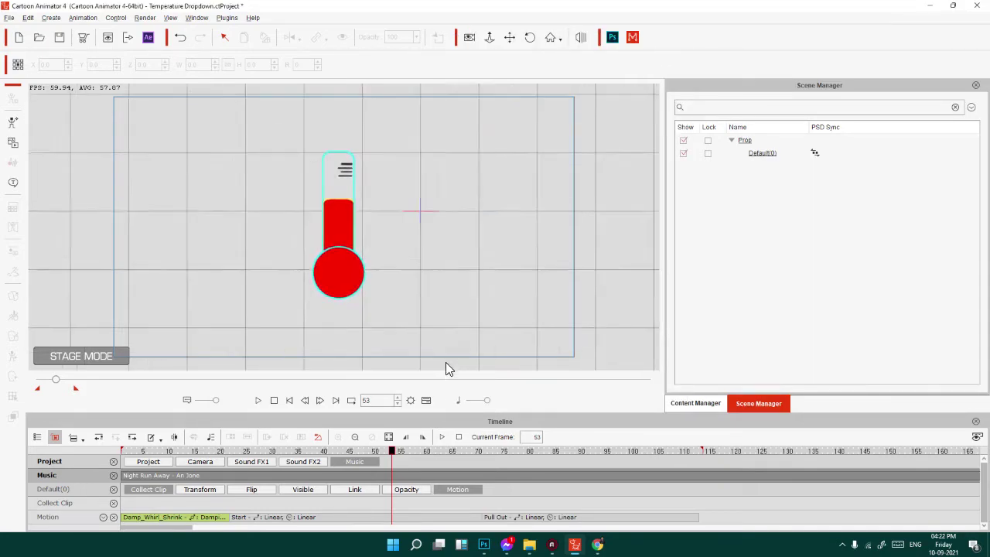
pyautogui.scroll(-1, 449, 271)
pyautogui.moveTo(450, 249); pyautogui.dragTo(280, 140)
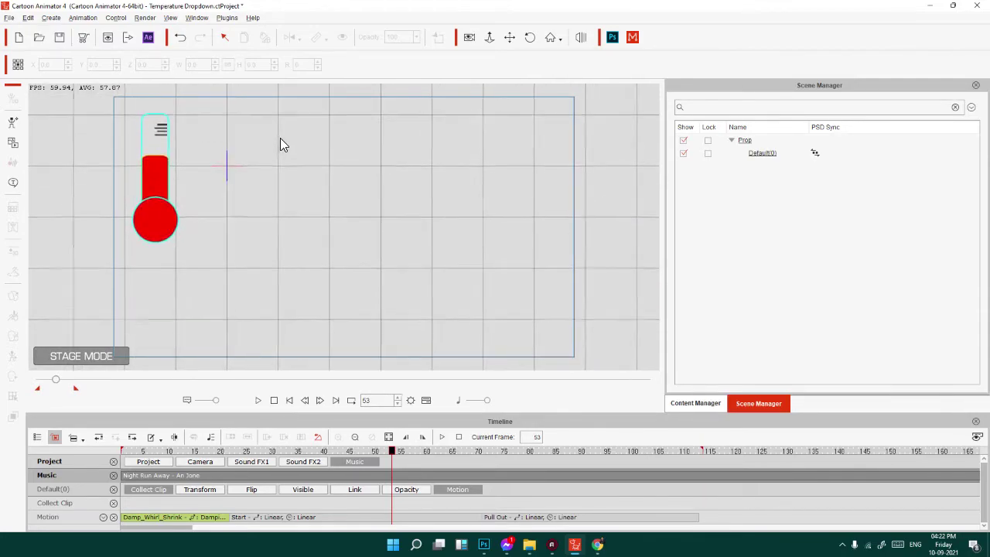
pyautogui.scroll(-3, 294, 248)
pyautogui.moveTo(307, 348); pyautogui.dragTo(314, 196)
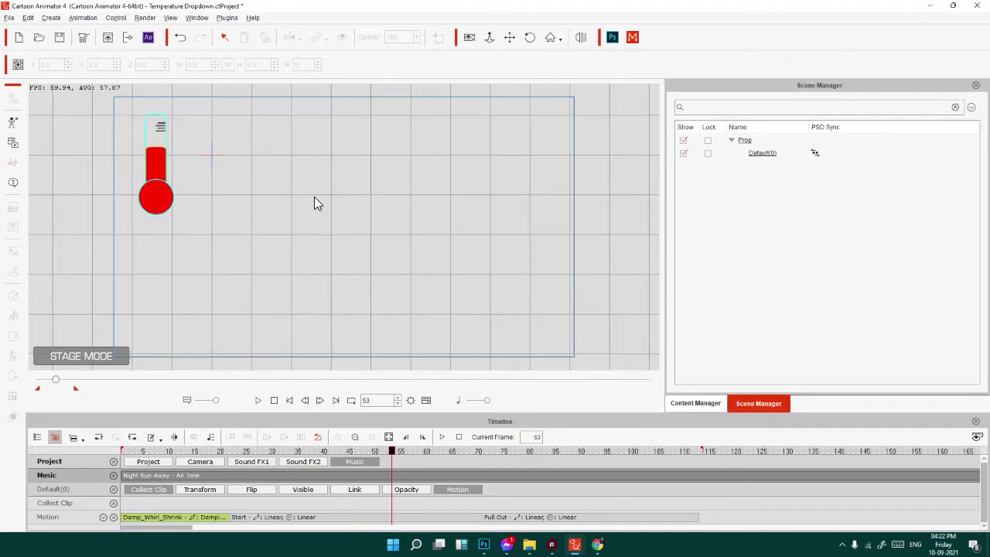
pyautogui.click(259, 400)
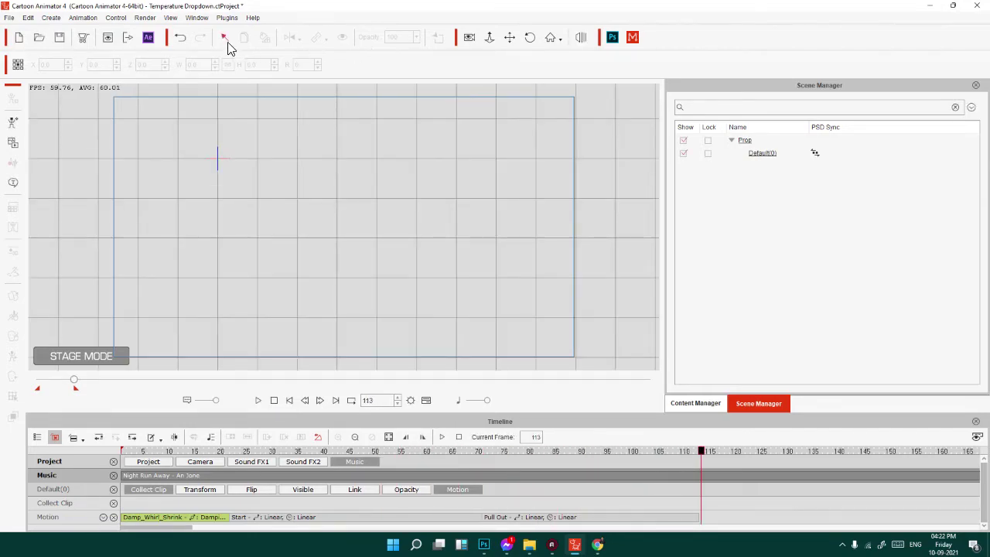
# Export the animation as a transparent MOV video named Temperature Test into the CA4 folder on the Transcend (E:) drive.
pyautogui.click(127, 37)
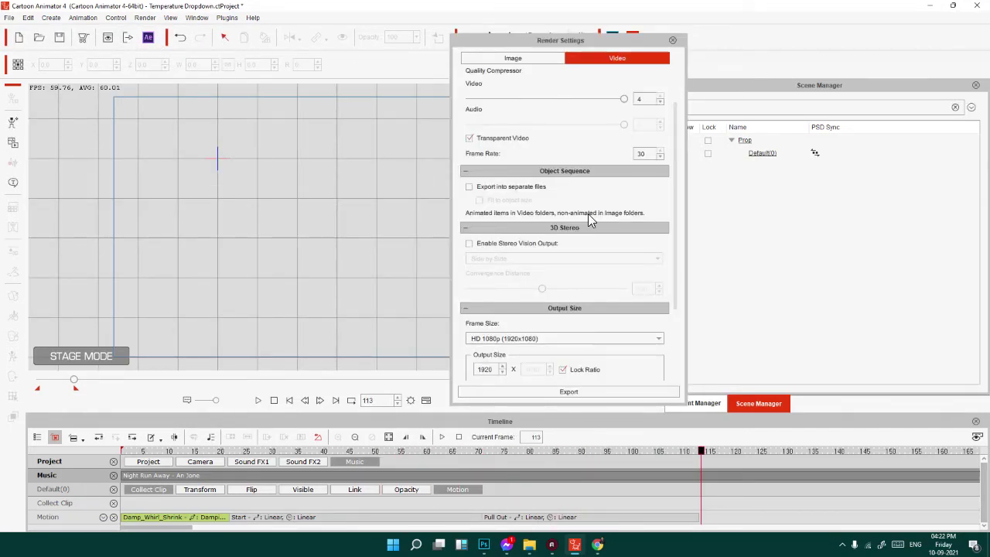
pyautogui.click(553, 392)
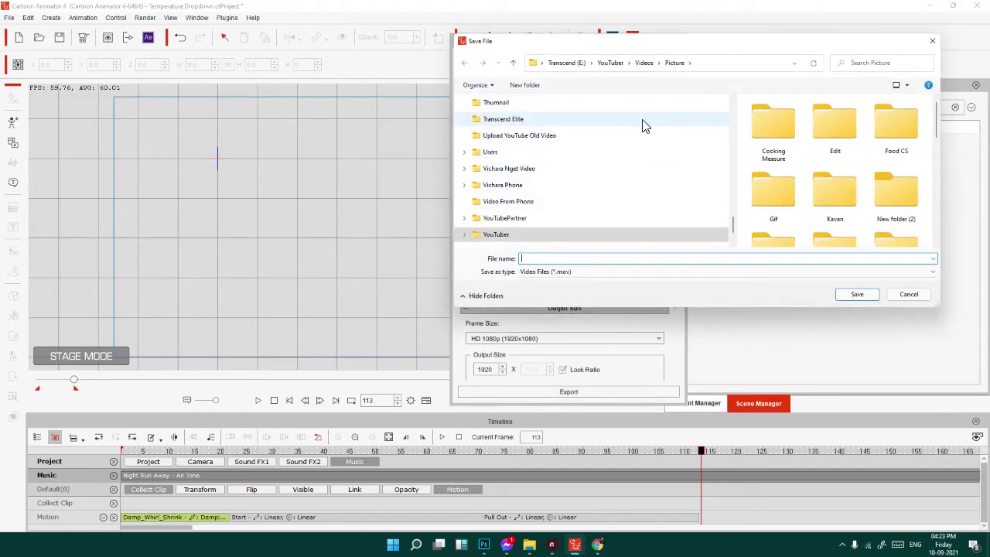
pyautogui.click(581, 67)
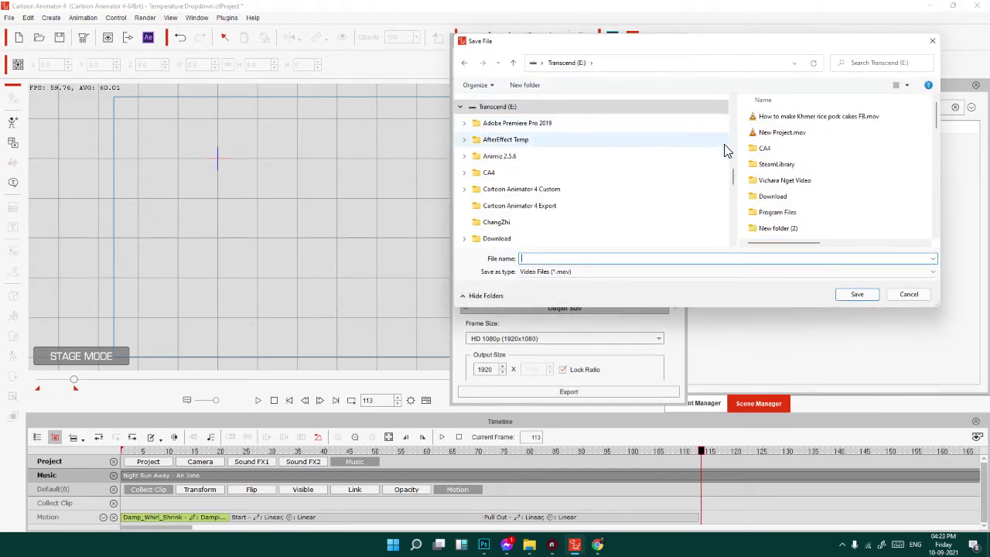
pyautogui.doubleClick(768, 152)
pyautogui.doubleClick(780, 131)
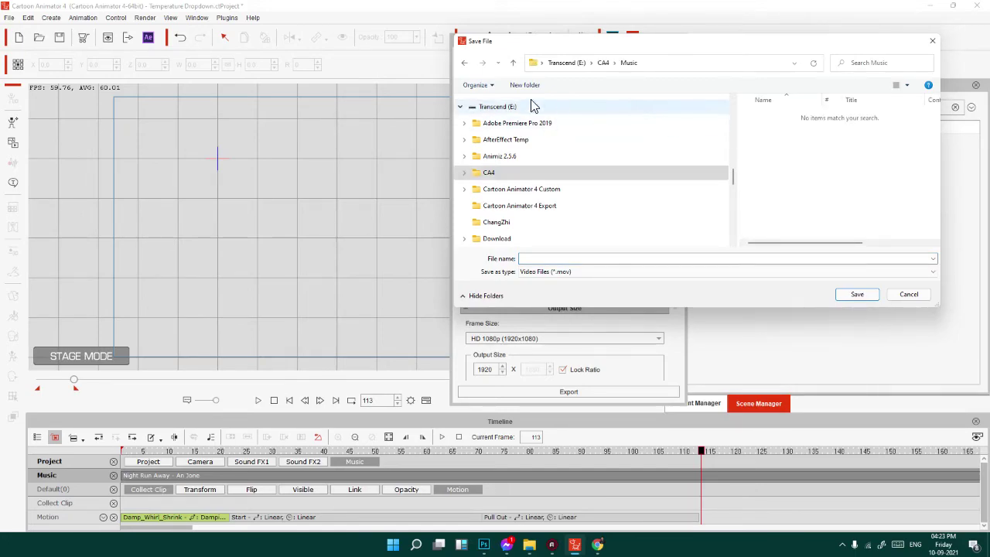
pyautogui.click(464, 63)
pyautogui.click(596, 259)
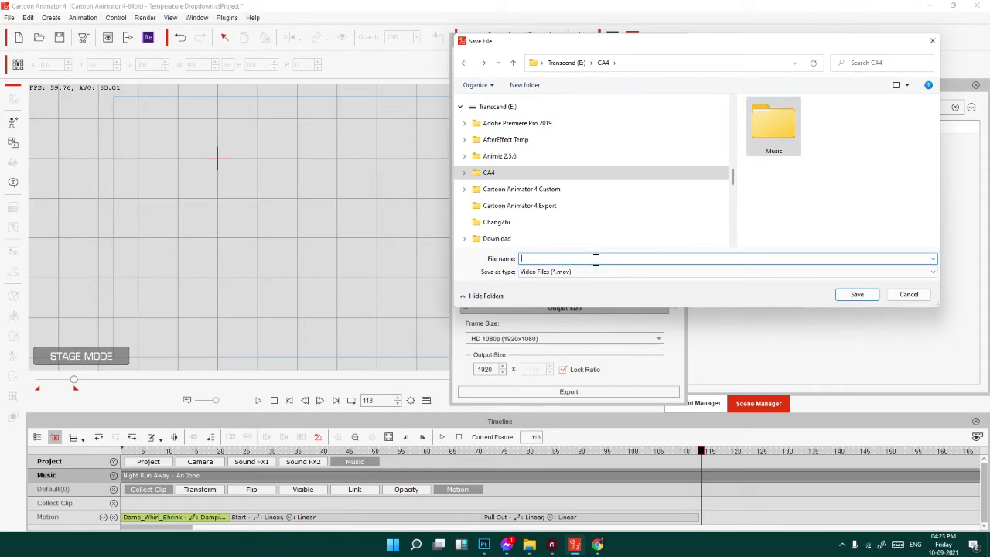
pyautogui.write('Temperature Test')
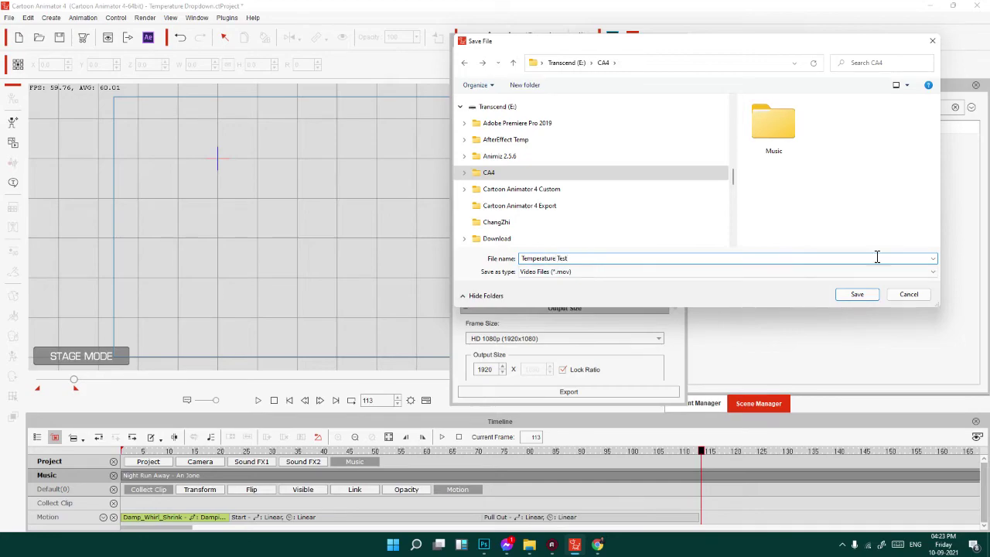
pyautogui.press('Return')
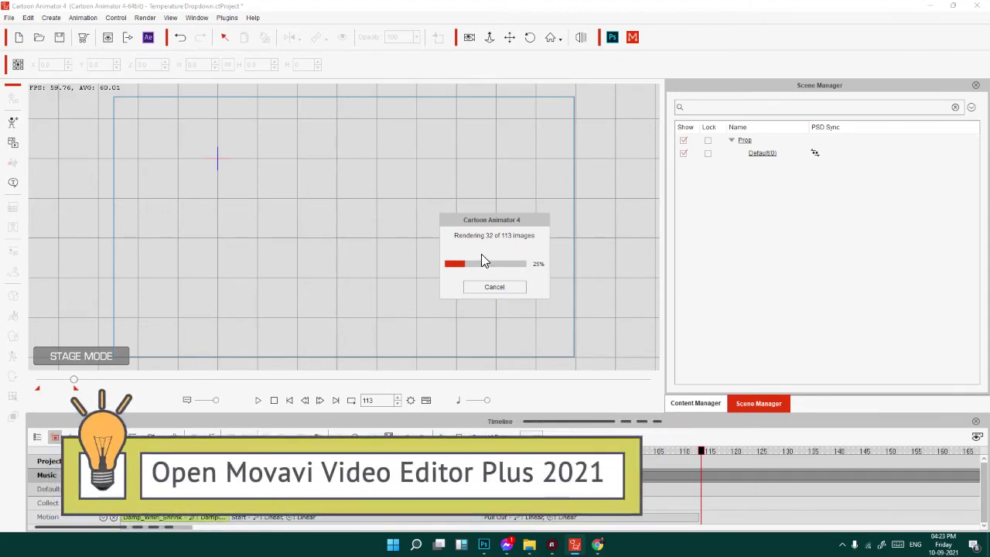
# Switch to a new project in Movavi Video Editor Plus.
pyautogui.click(843, 545)
pyautogui.rightClick(874, 462)
pyautogui.click(946, 309)
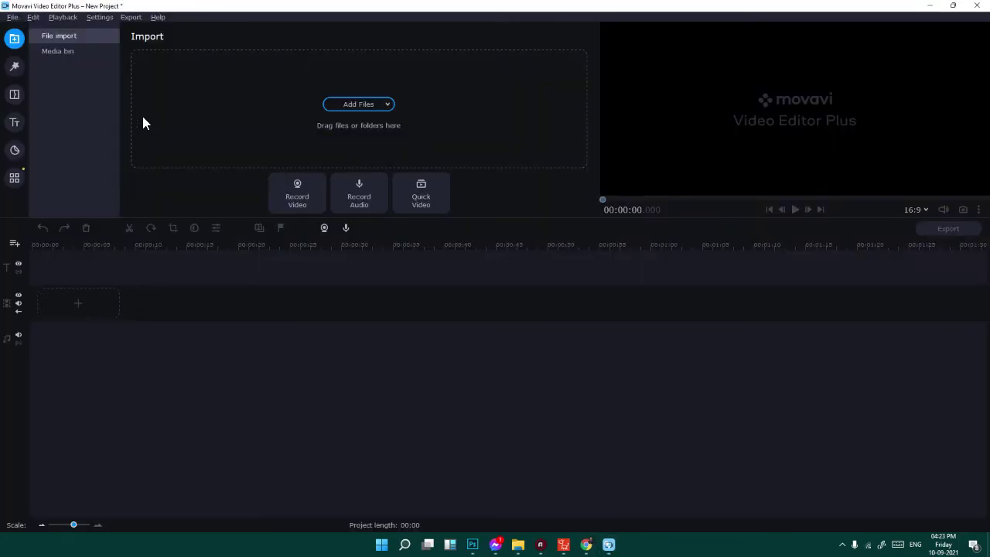
# Add the Bokeh background from the media library at the start of the main video track.
pyautogui.click(14, 66)
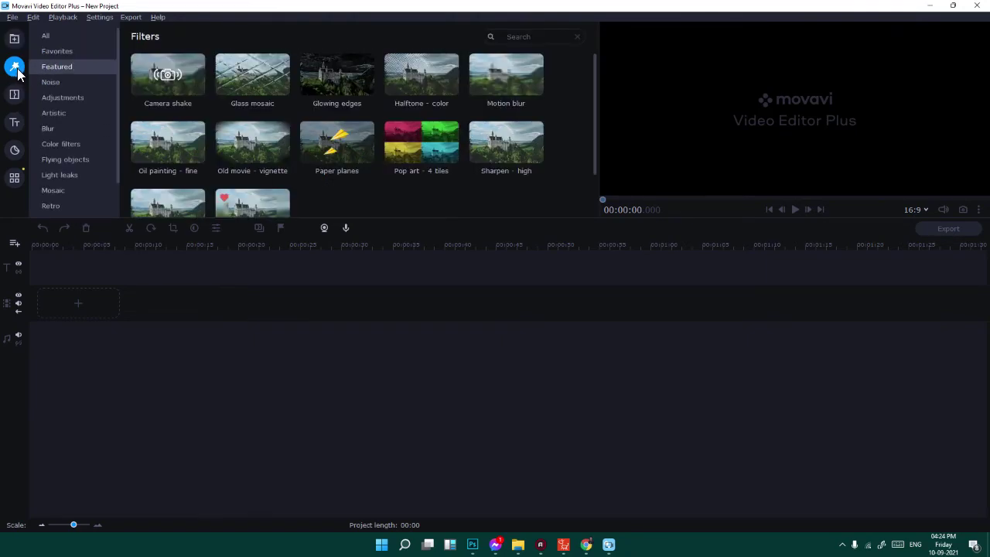
pyautogui.click(14, 93)
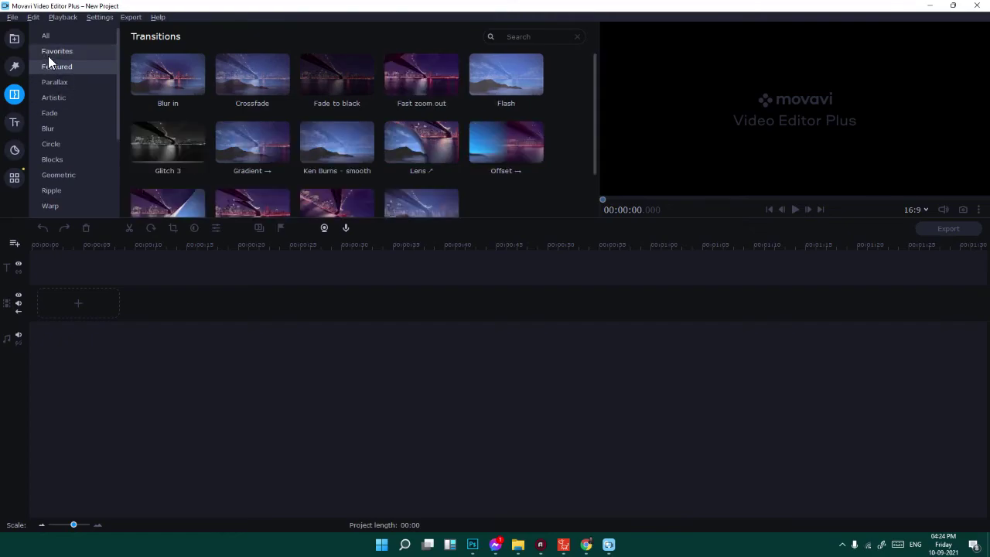
pyautogui.click(16, 39)
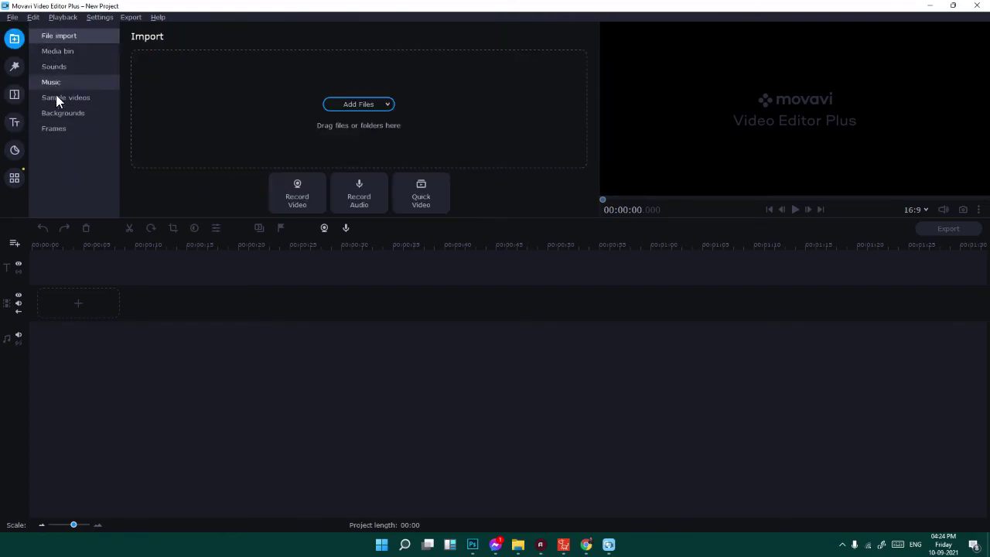
pyautogui.click(67, 112)
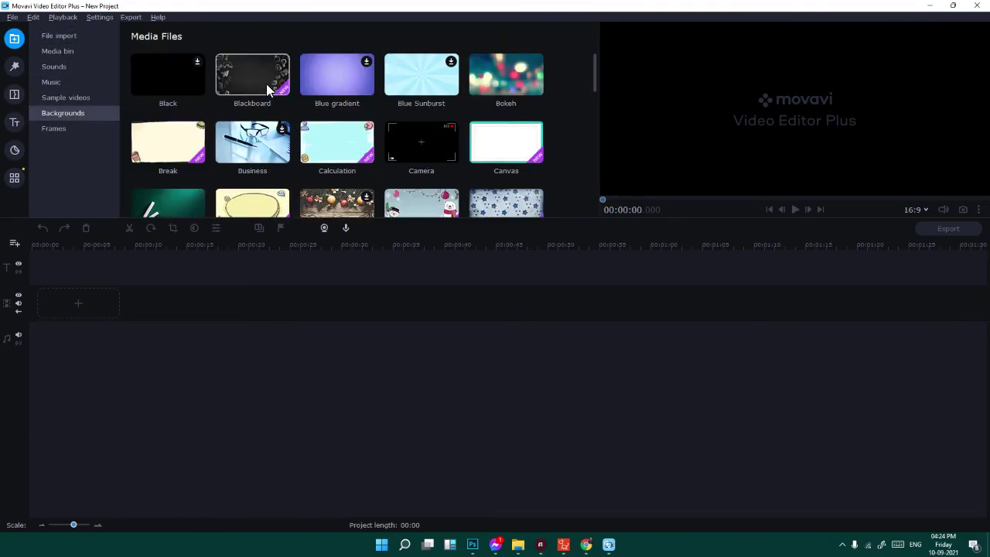
pyautogui.moveTo(522, 98); pyautogui.dragTo(51, 290)
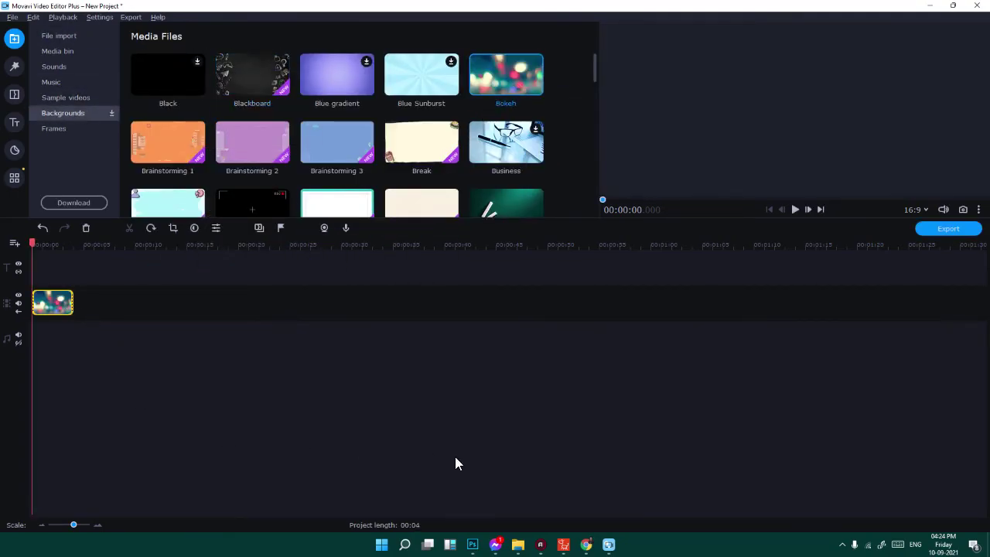
# Bring Temperature Test.mov from the CA4 folder into the Movavi timeline as an overlay above the start of the Bokeh background.
pyautogui.moveTo(525, 547)
pyautogui.click(478, 498)
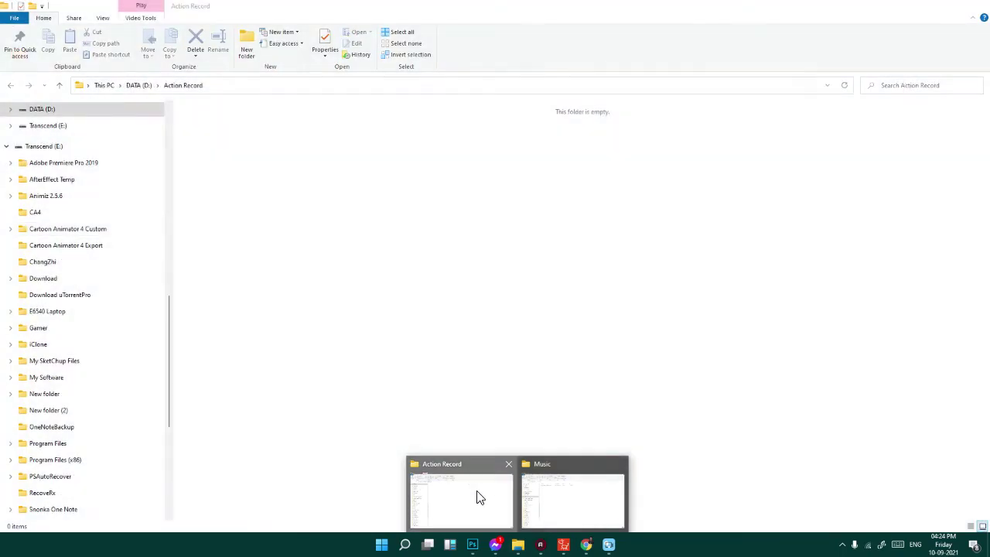
pyautogui.click(534, 493)
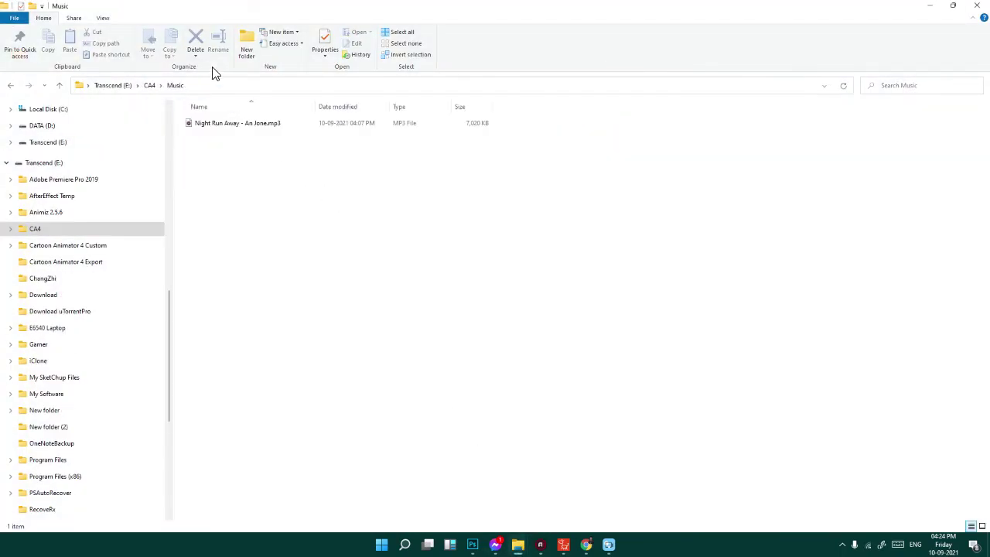
pyautogui.click(149, 85)
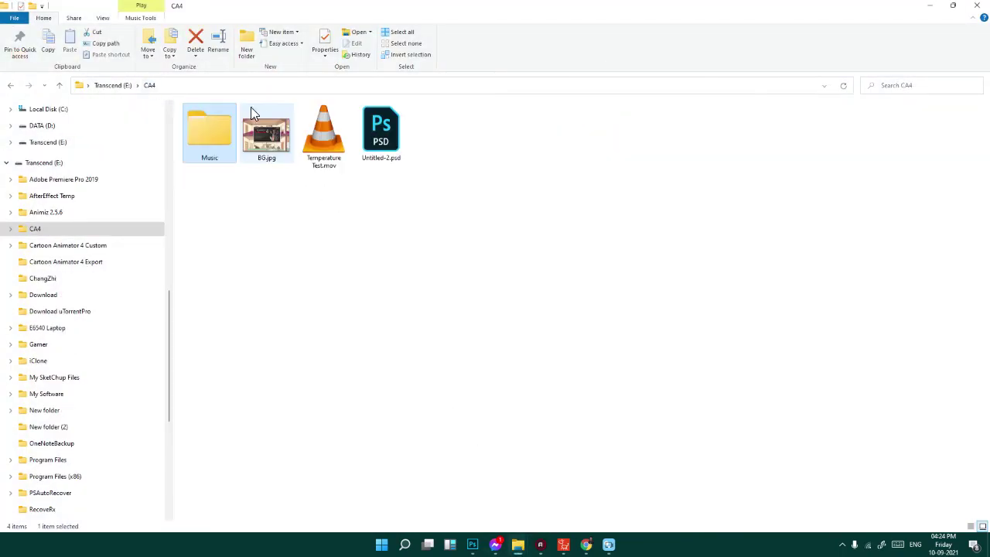
pyautogui.click(328, 149)
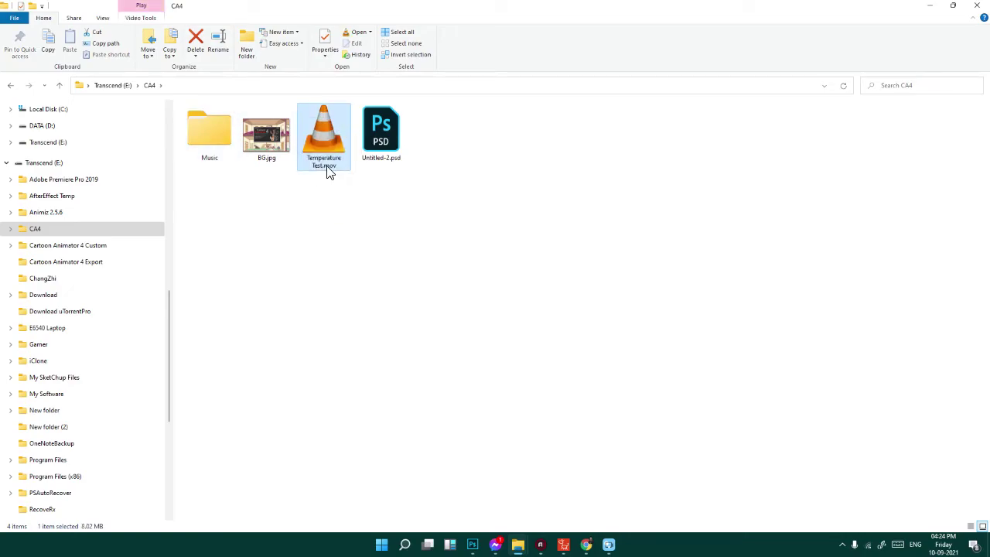
pyautogui.moveTo(317, 144); pyautogui.dragTo(34, 284)
pyautogui.hotkey('alt', 'Tab')
pyautogui.hotkey('alt', 'Tab')
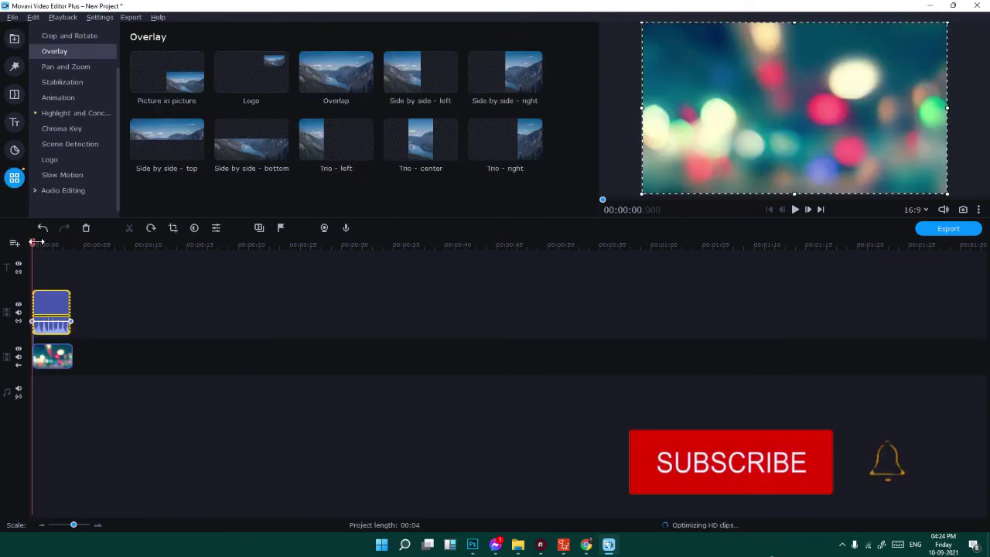
# Play the composition from the beginning to check the transparent thermometer over the background.
pyautogui.press('space')
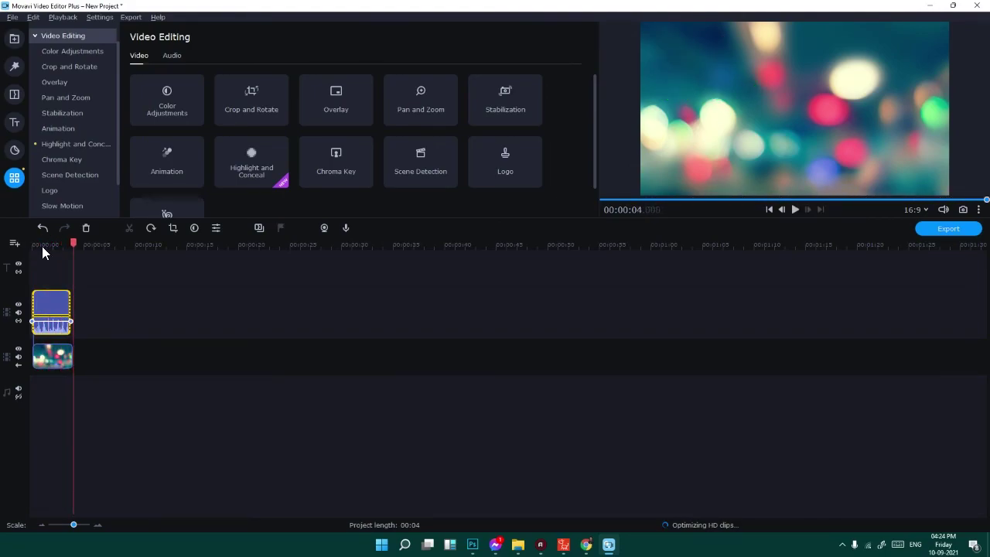
pyautogui.moveTo(76, 244); pyautogui.dragTo(25, 245)
pyautogui.press('space')
pyautogui.press('space')
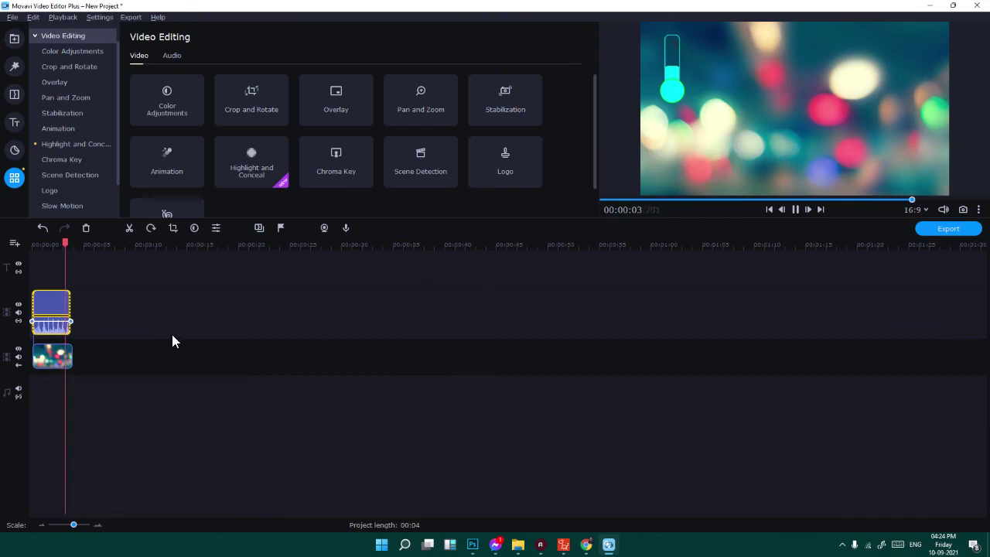
# Trim the end of the Bokeh background to match the thermometer overlay's length and play the result.
pyautogui.moveTo(72, 357); pyautogui.dragTo(71, 357)
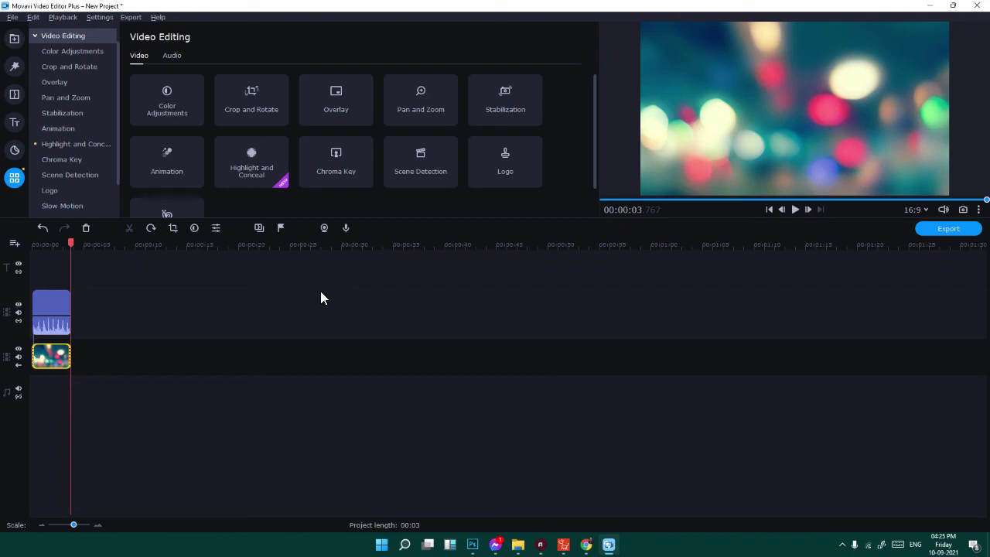
pyautogui.press('space')
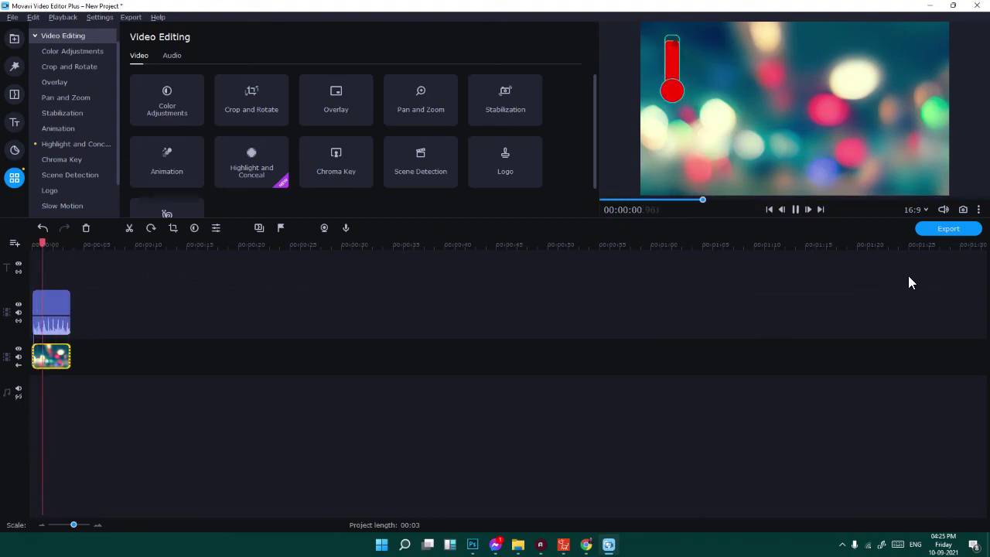